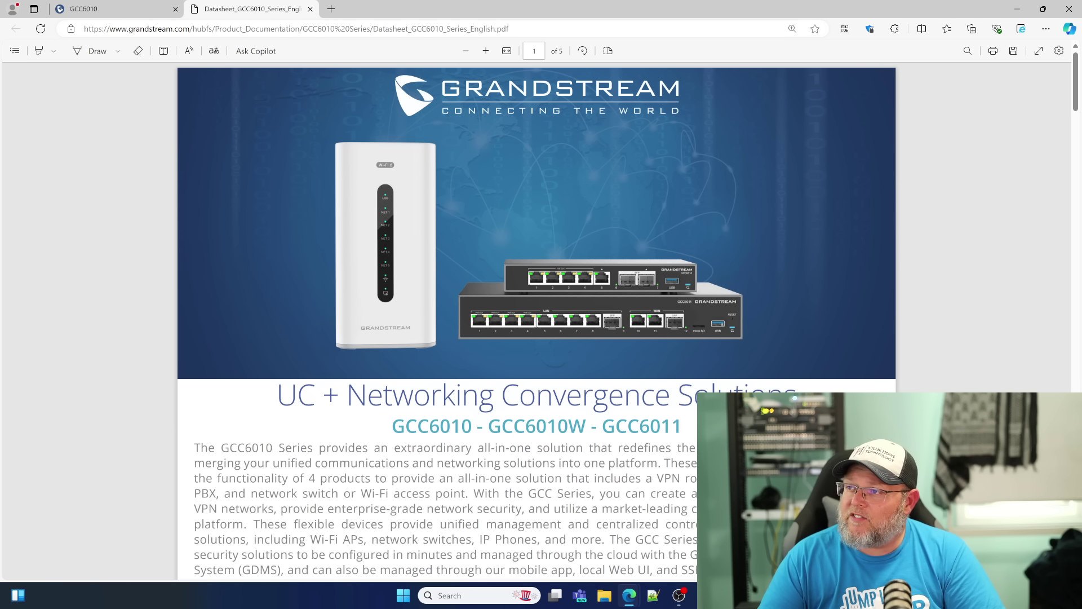
# Step: Scroll the datasheet past the feature icons to the GCC6010/GCC6011 specification table on page 2
pyautogui.scroll(-1, 381, 353)
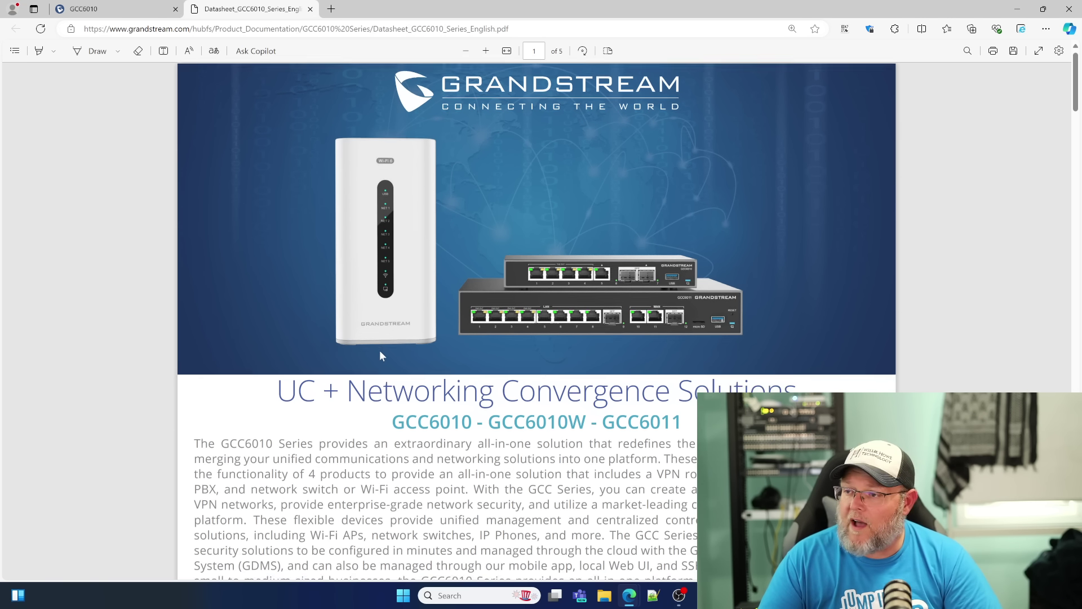
pyautogui.scroll(-8, 380, 354)
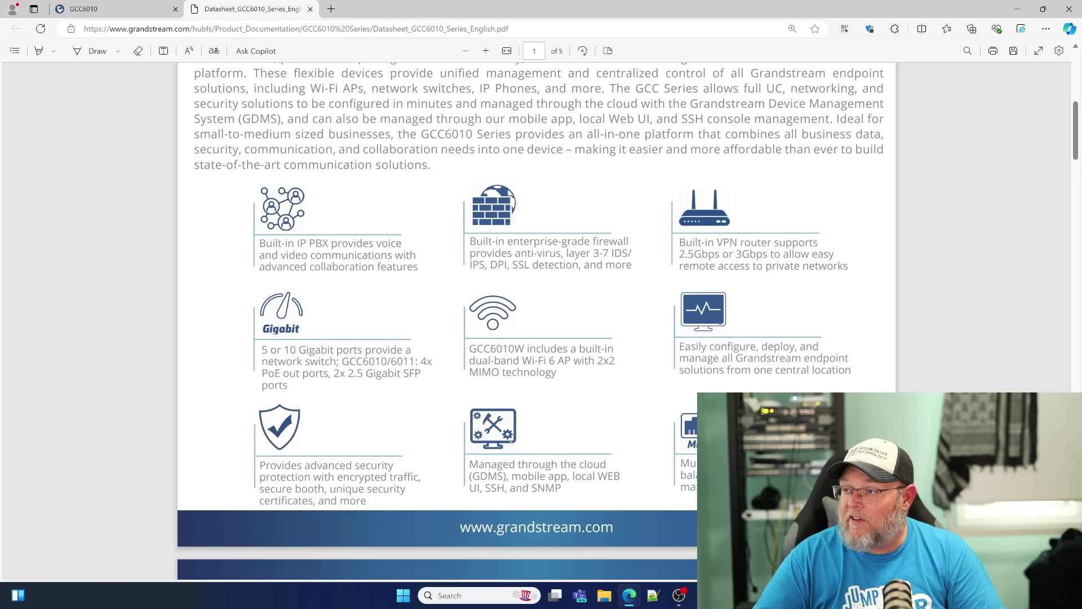
pyautogui.scroll(-4, 442, 398)
pyautogui.scroll(-14, 443, 398)
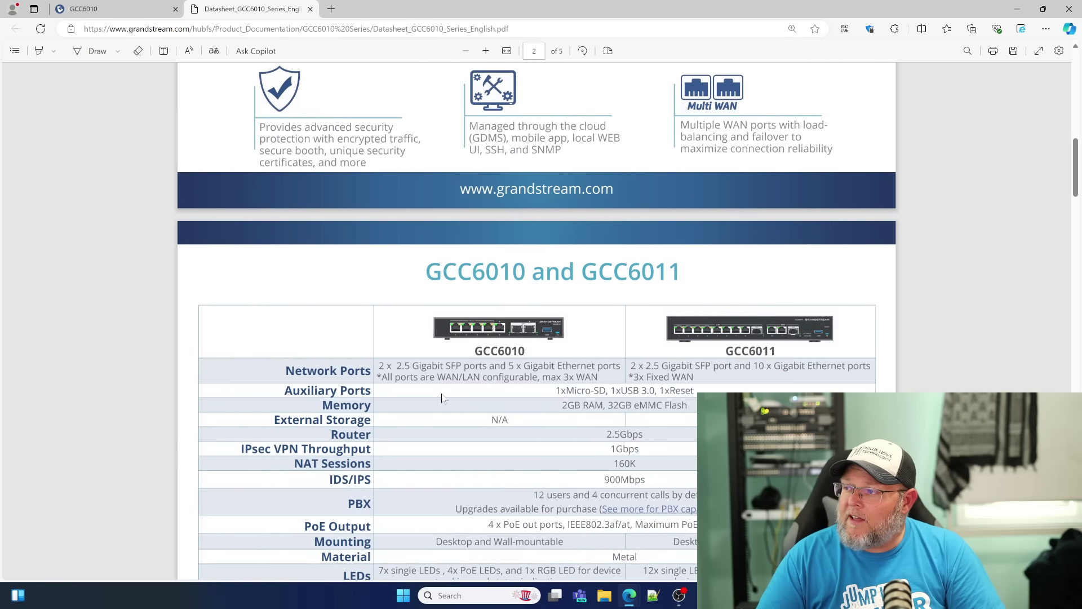
pyautogui.scroll(8, 442, 399)
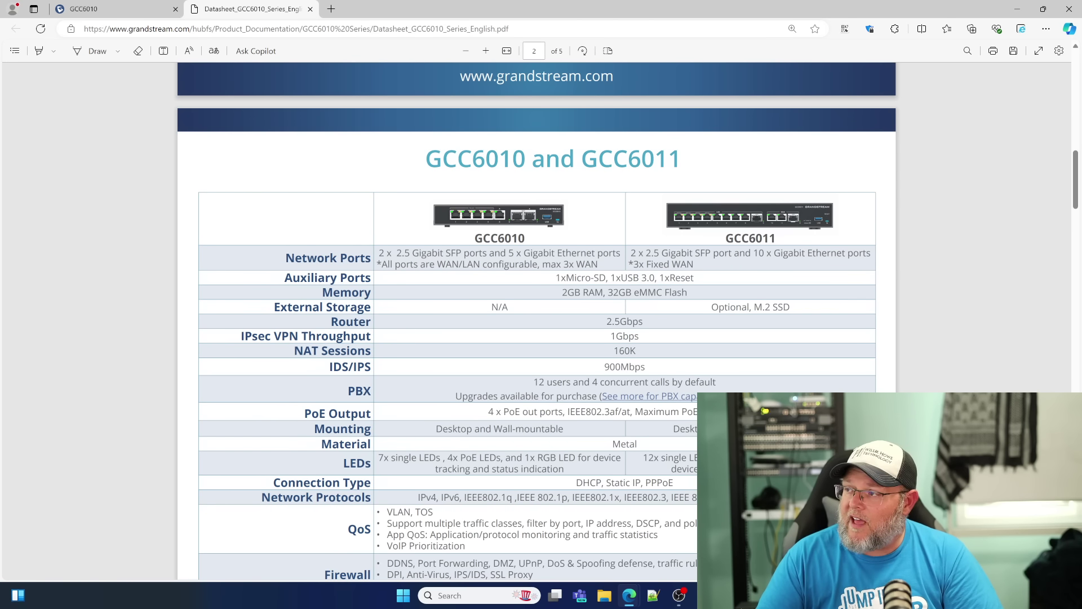
# Step: Scroll the page 2 table down through Memory, PBX and PoE to the QoS, Firewall and VPN rows
pyautogui.scroll(-1, 537, 322)
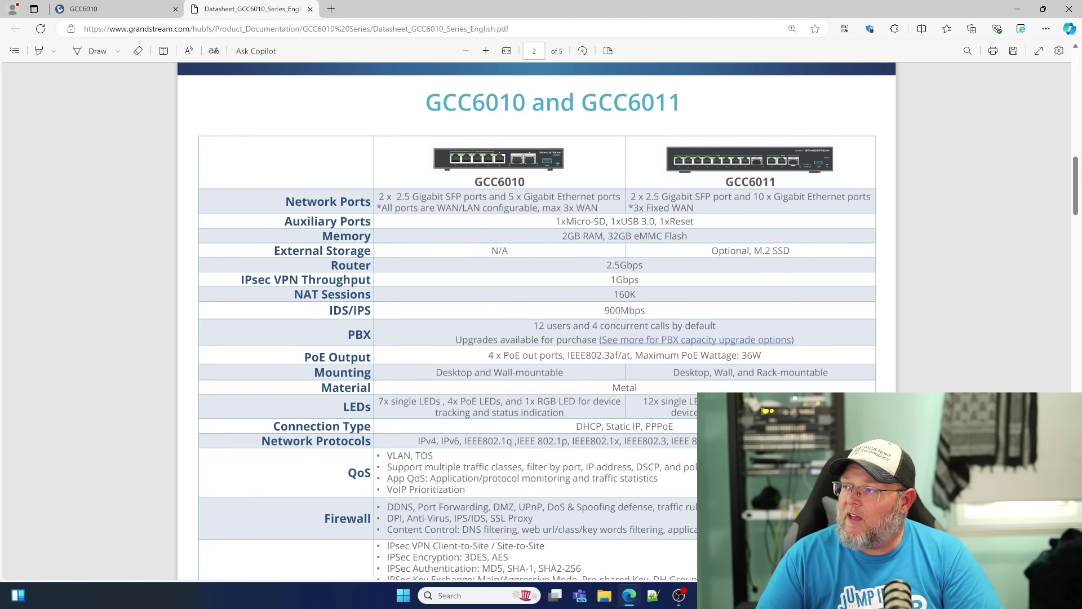
pyautogui.scroll(-1, 571, 235)
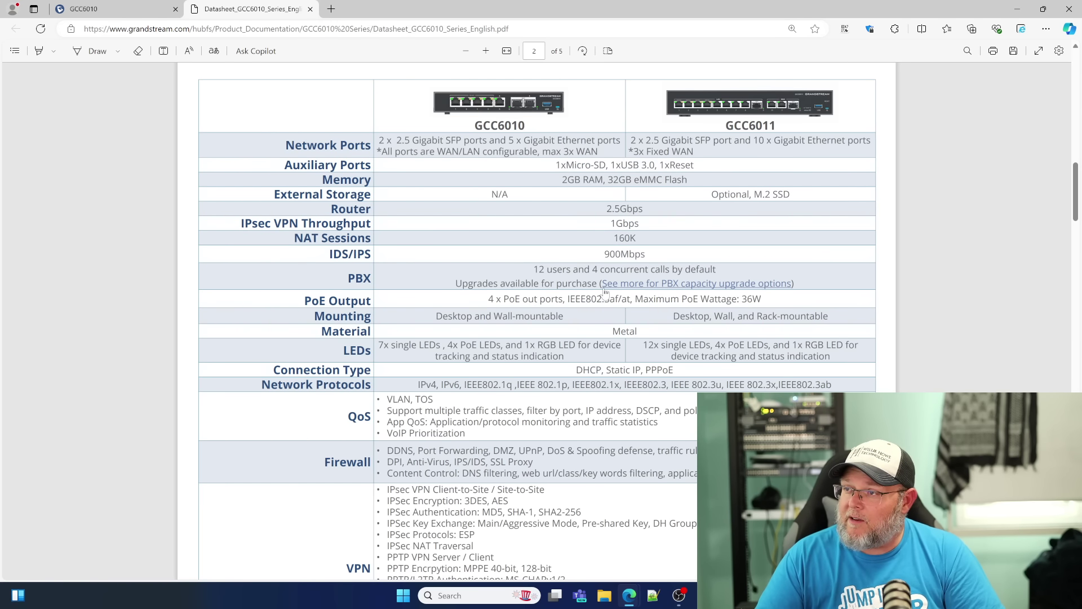
pyautogui.scroll(-2, 604, 291)
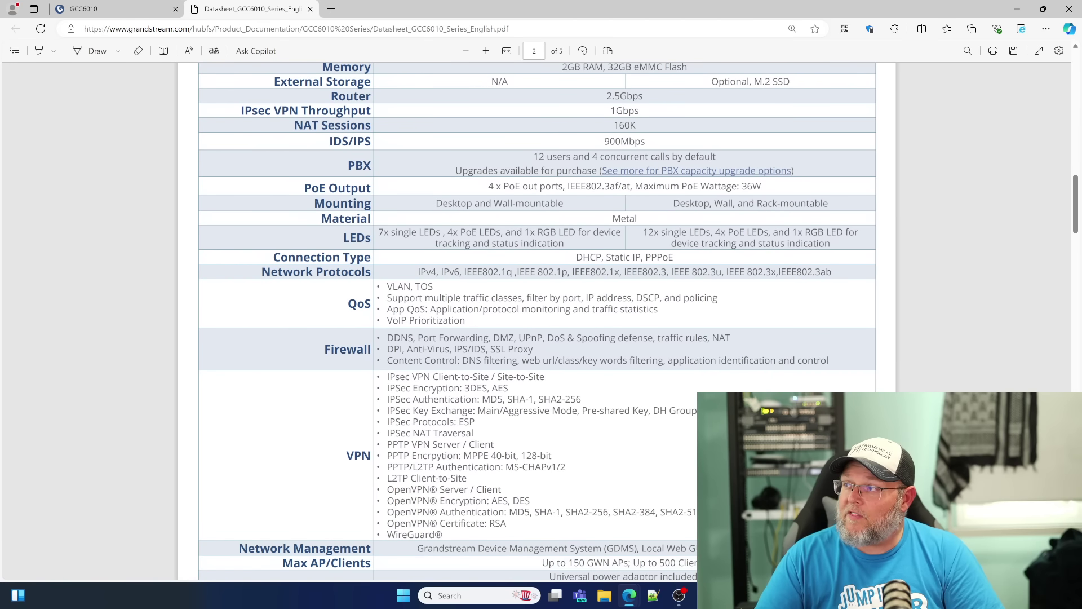
pyautogui.scroll(1, 635, 221)
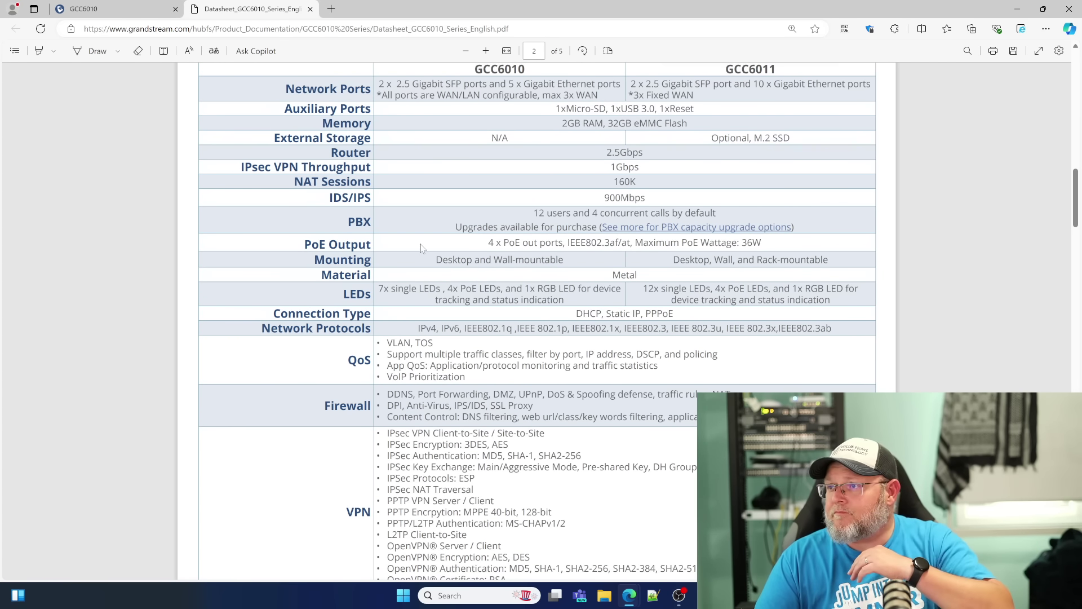
pyautogui.scroll(-1, 421, 248)
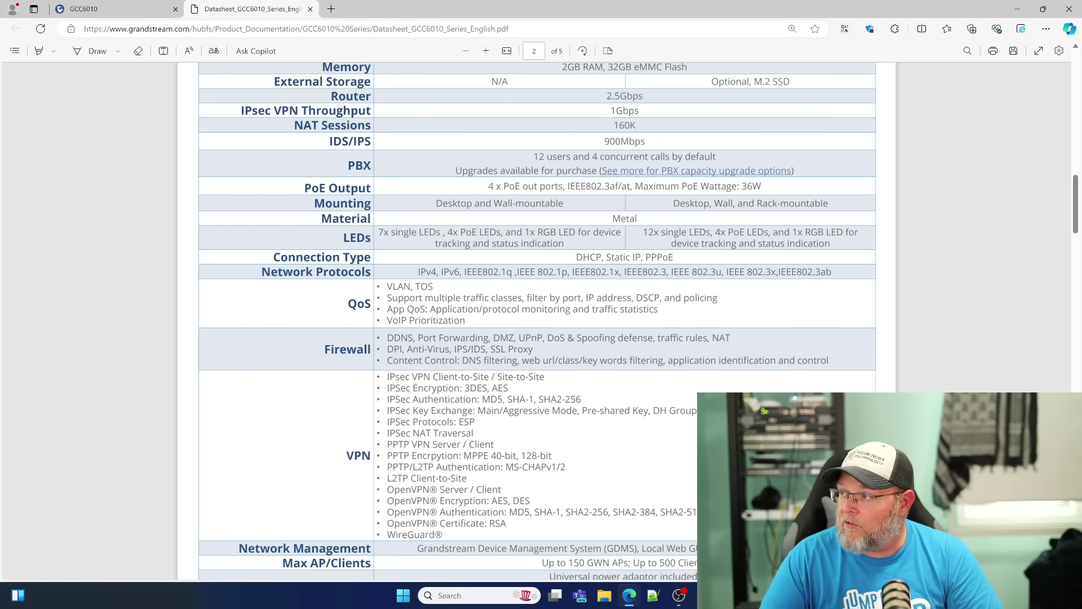
# Step: Scroll past the power, physical and compliance rows to the GCC6010W table heading on page 3
pyautogui.scroll(-3, 536, 321)
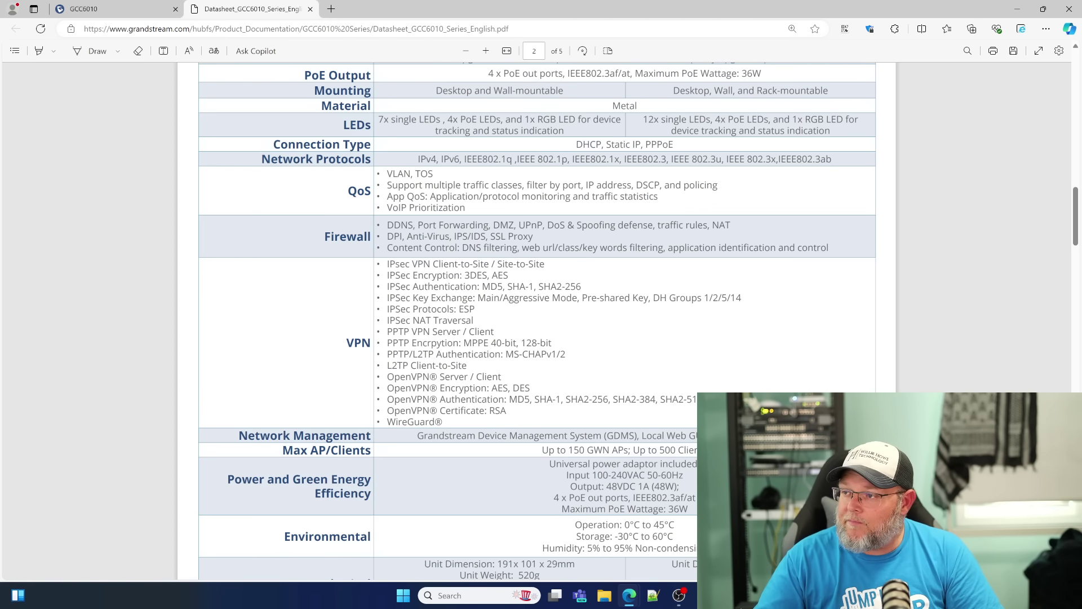
pyautogui.scroll(-1, 638, 322)
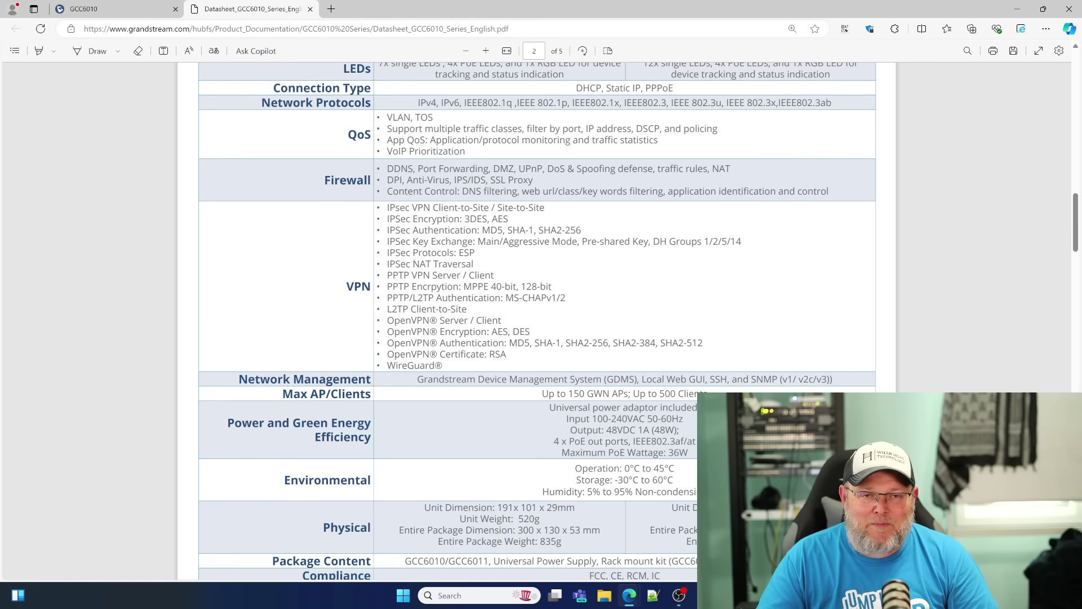
pyautogui.scroll(-2, 488, 383)
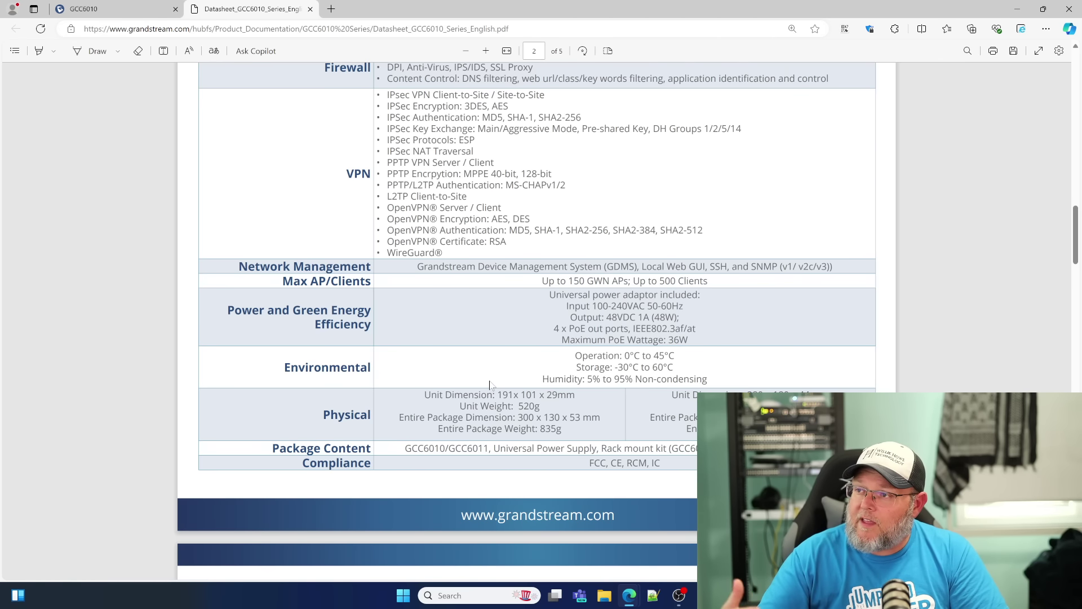
pyautogui.scroll(-1, 501, 331)
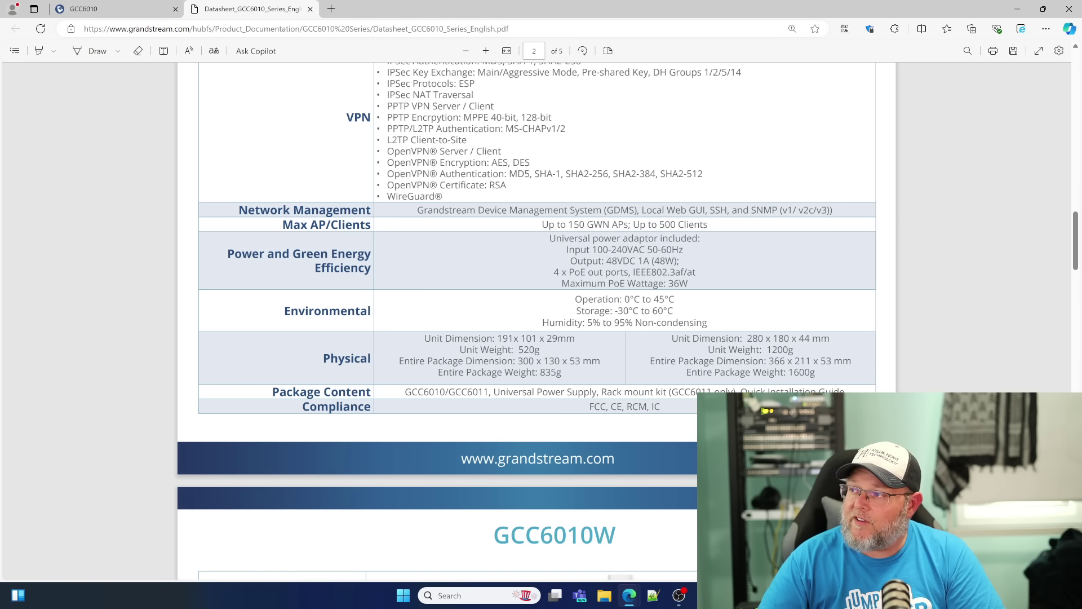
pyautogui.scroll(-1, 526, 321)
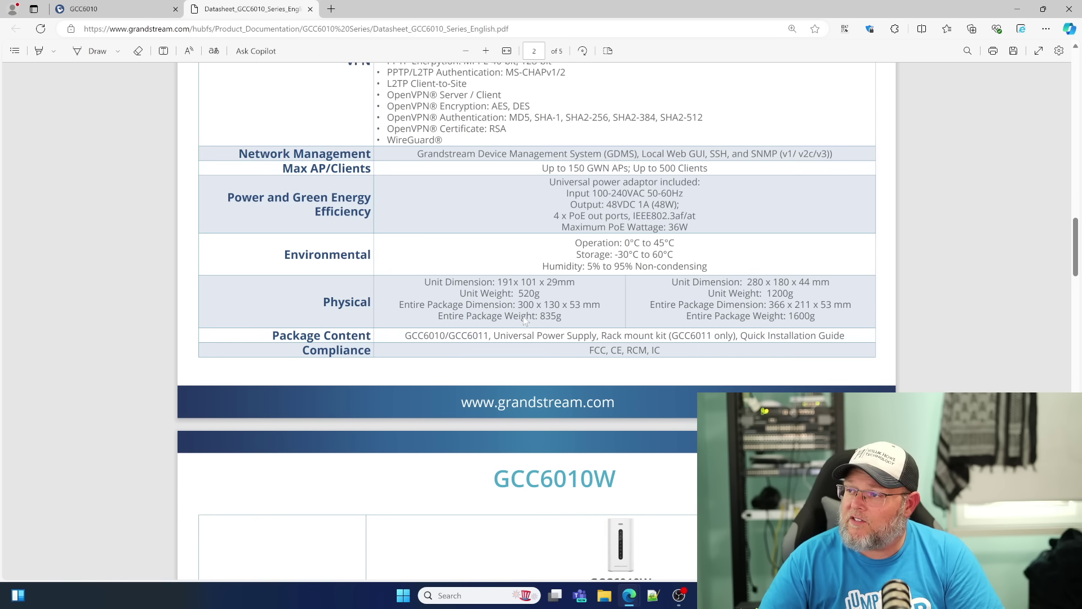
pyautogui.scroll(1, 526, 320)
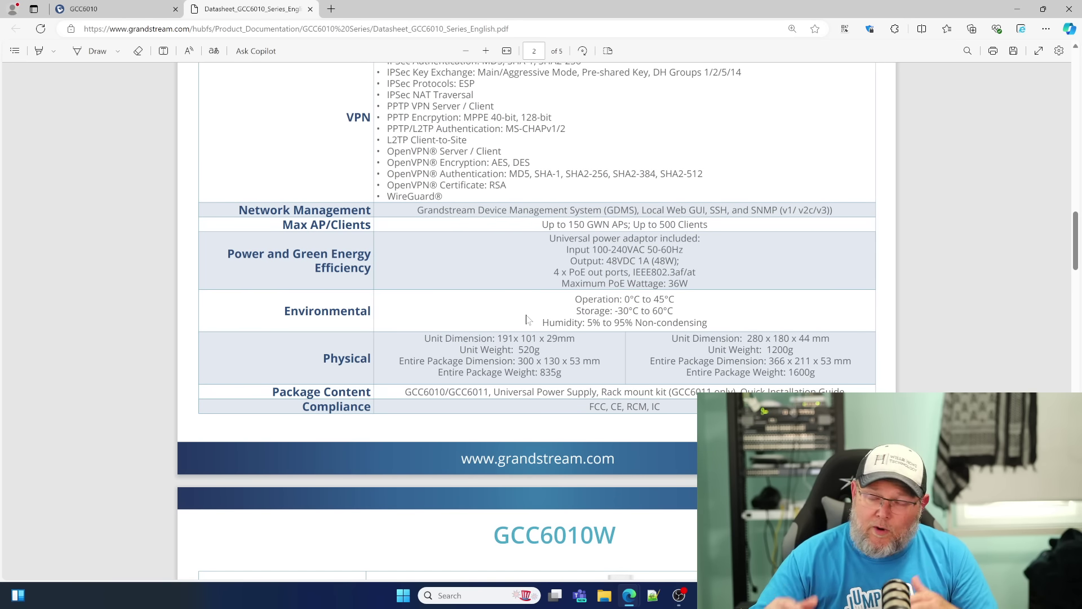
# Step: Scroll through the GCC6010W specifications and feature summary on pages 3–5
pyautogui.scroll(-7, 492, 271)
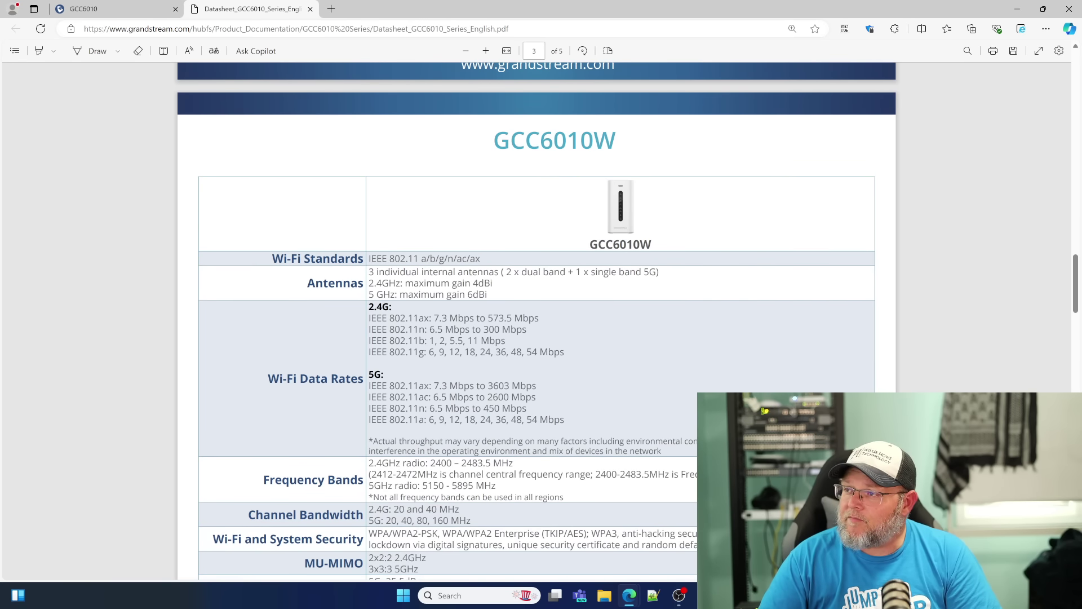
pyautogui.scroll(-1, 506, 248)
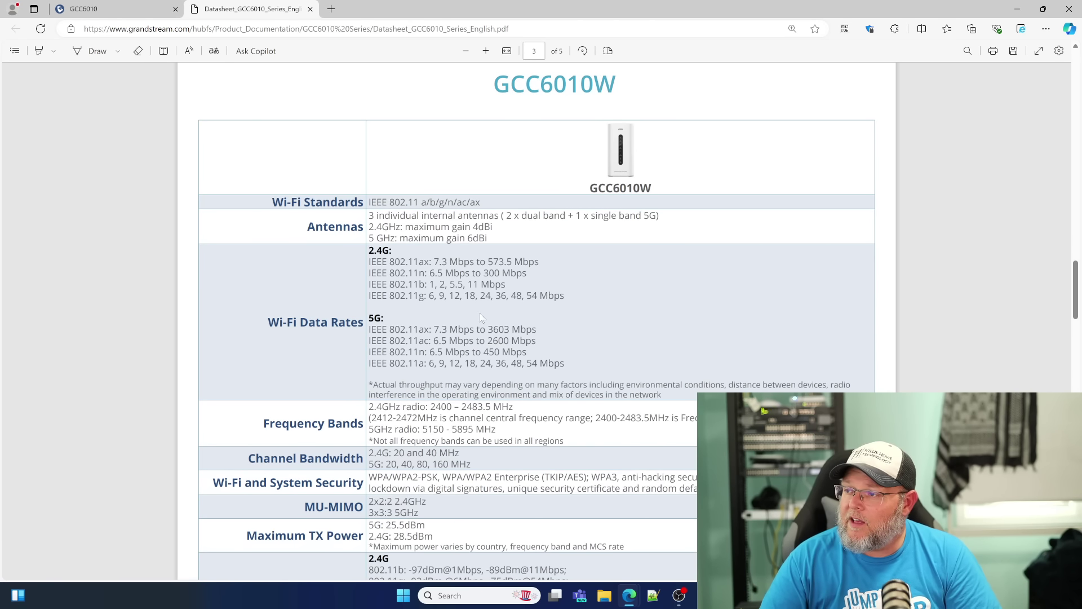
pyautogui.scroll(-5, 536, 321)
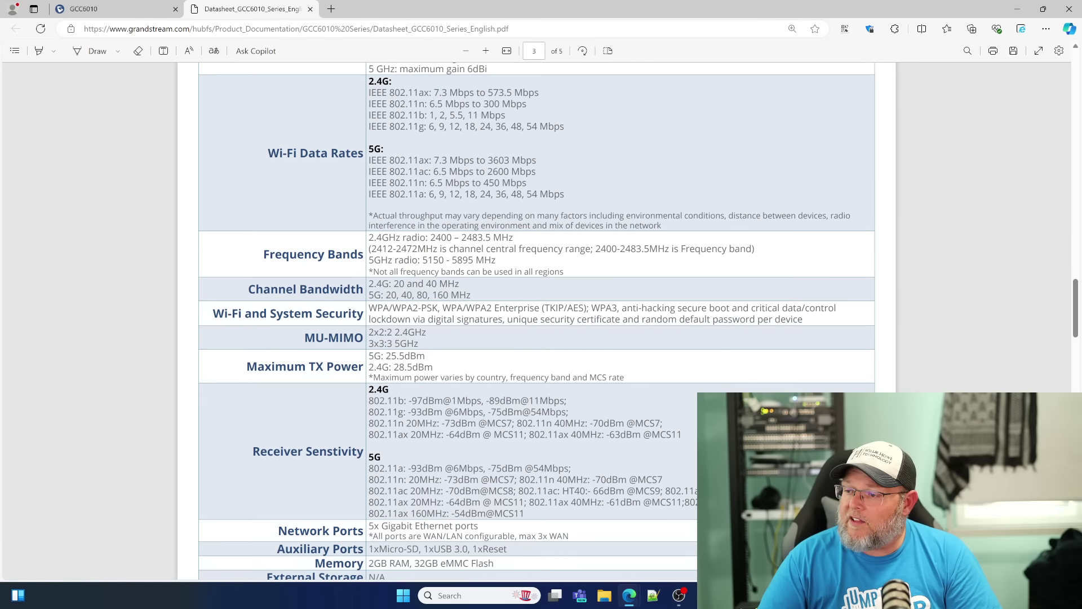
pyautogui.scroll(-2, 536, 321)
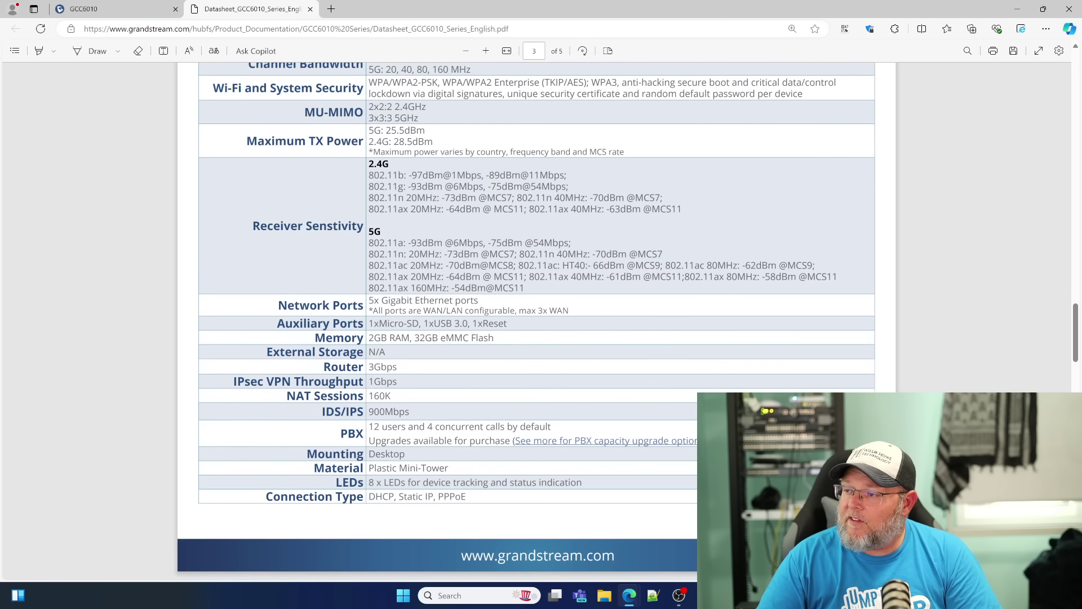
pyautogui.scroll(-3, 434, 378)
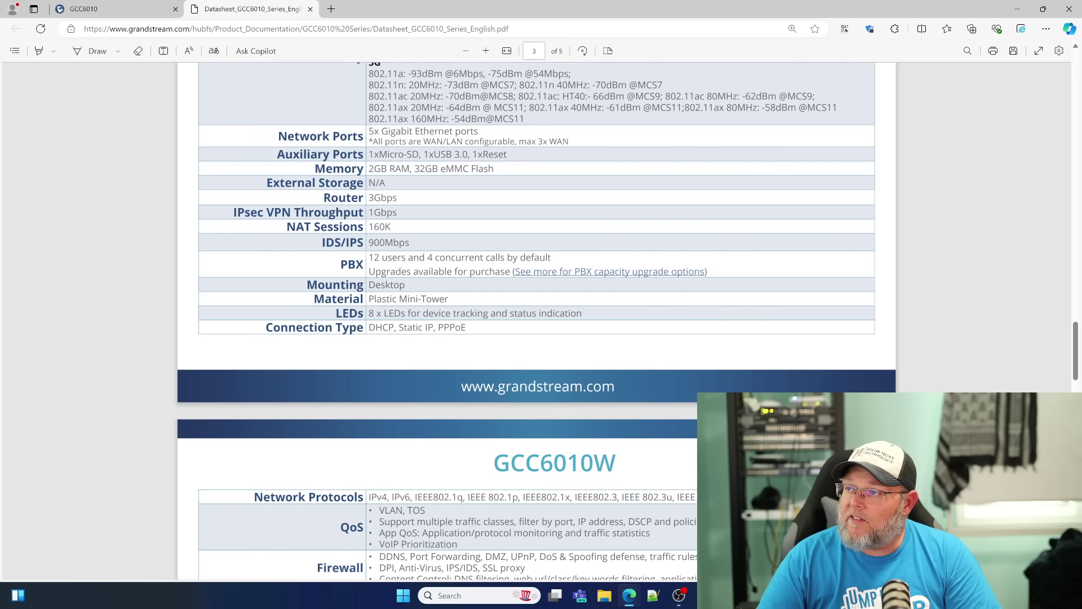
pyautogui.scroll(1, 413, 275)
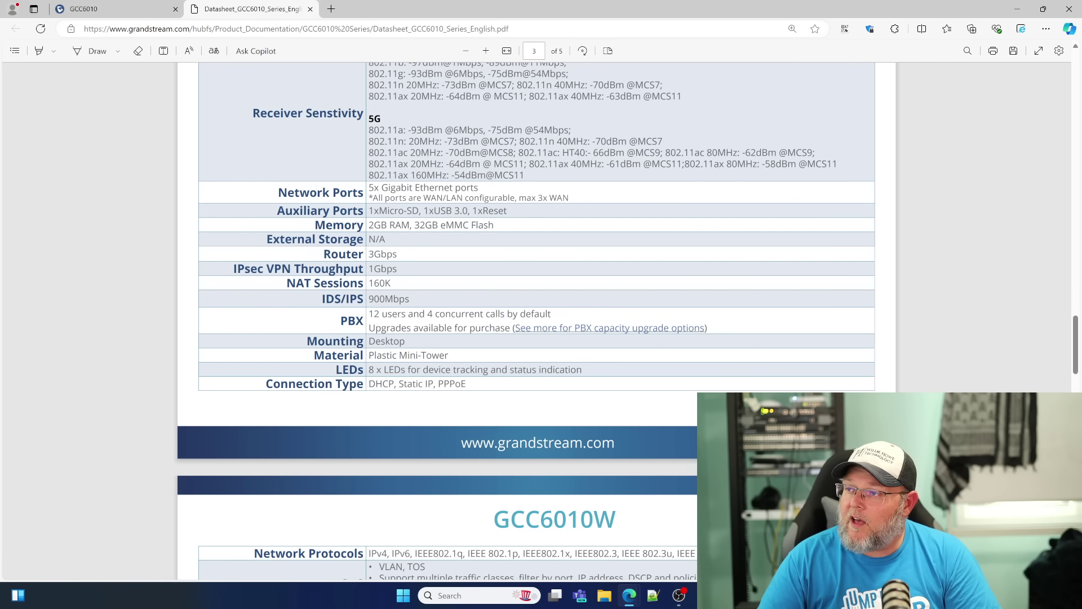
pyautogui.scroll(2, 415, 275)
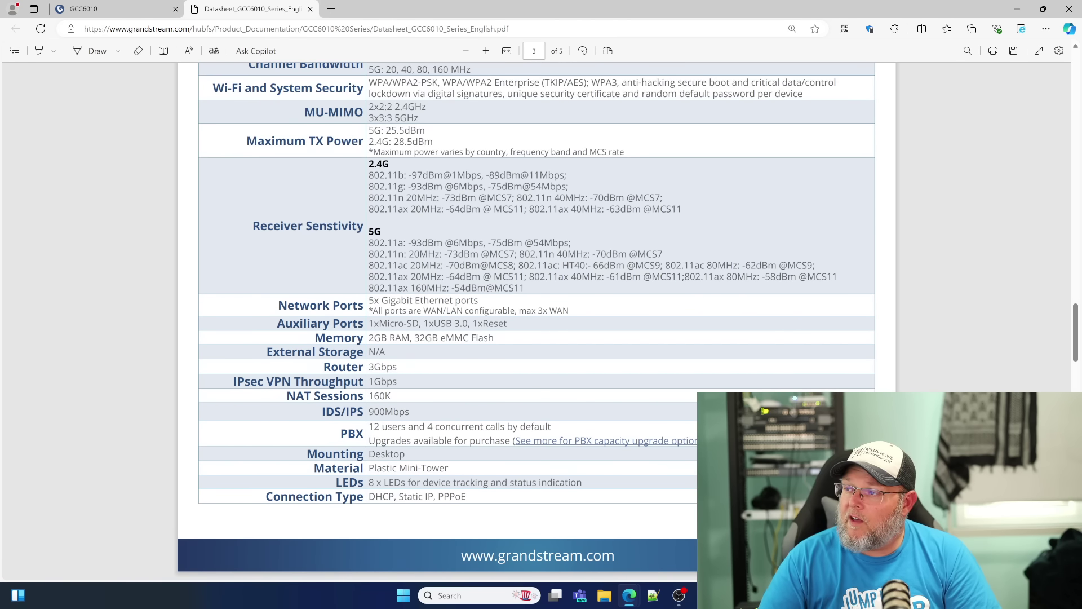
pyautogui.scroll(-3, 415, 276)
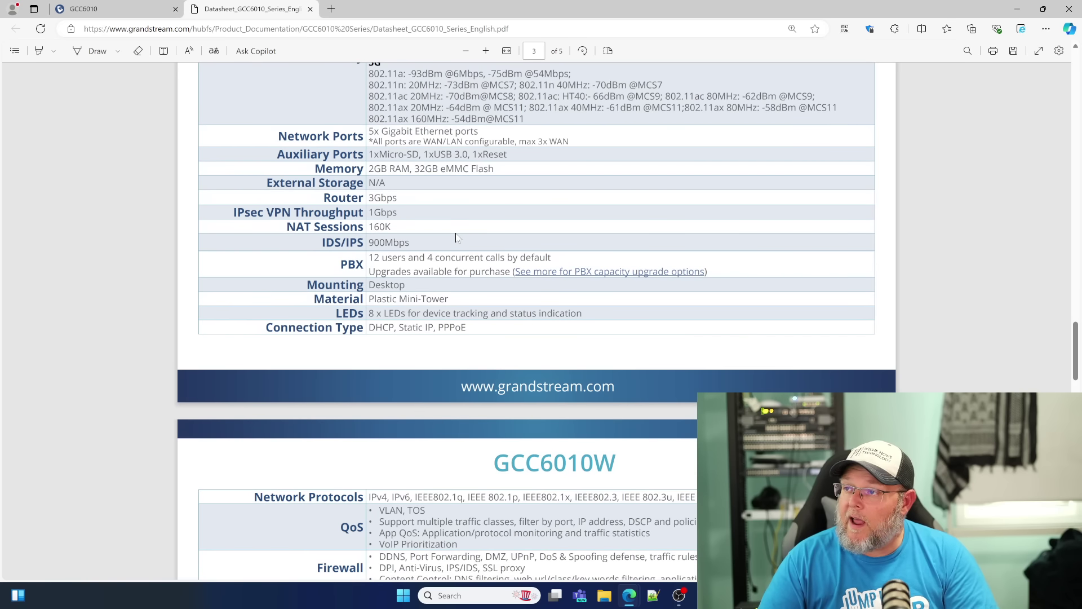
pyautogui.scroll(-1, 444, 238)
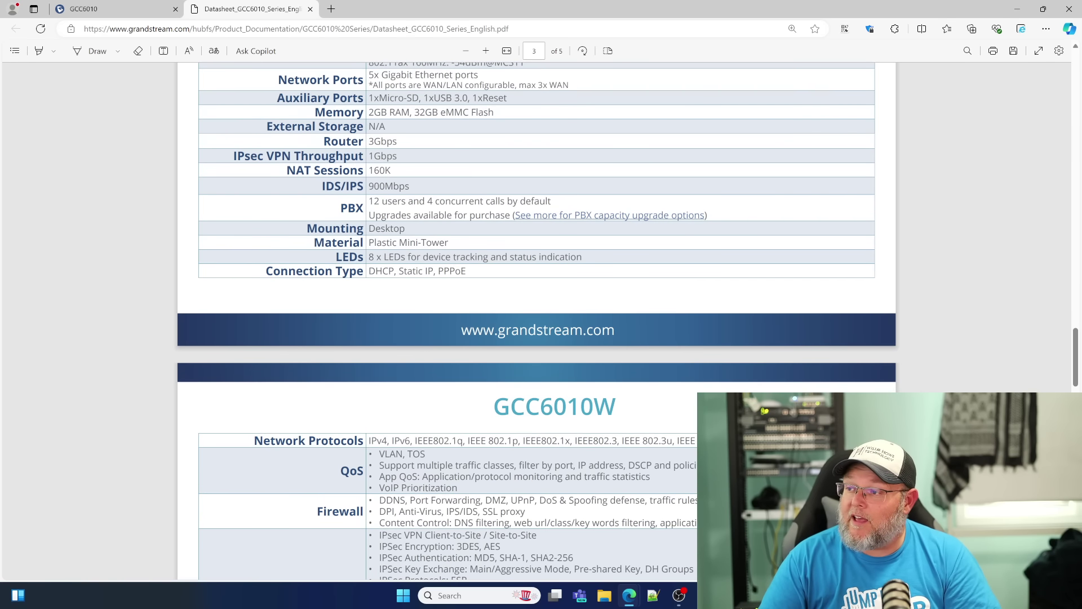
pyautogui.scroll(-8, 402, 235)
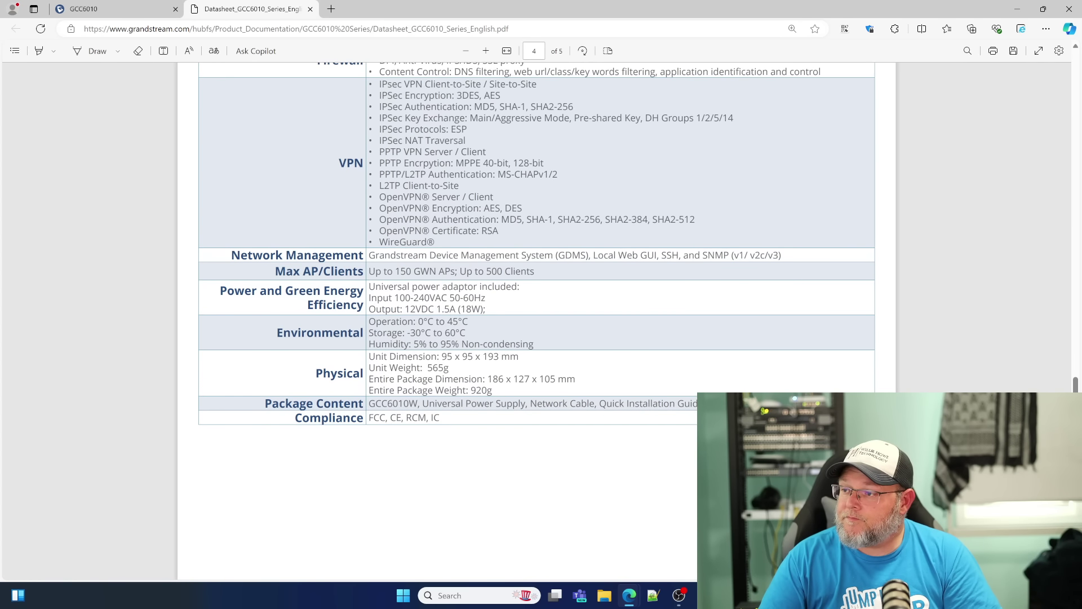
pyautogui.scroll(-5, 536, 321)
# Step: Scroll back to the grid of built-in feature icons on page 1
pyautogui.scroll(8, 537, 321)
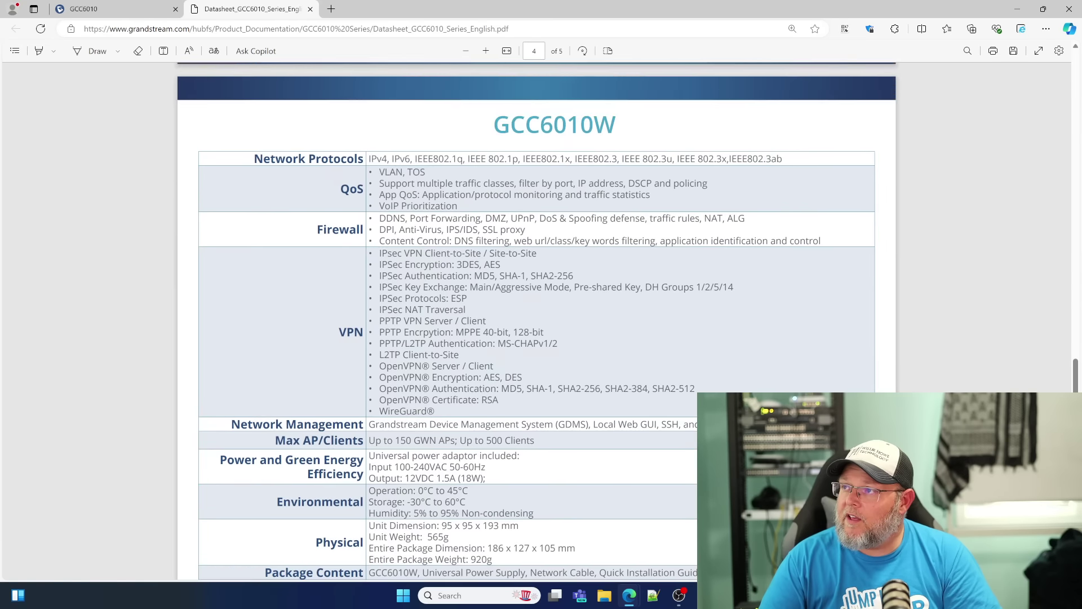
pyautogui.scroll(-11, 536, 321)
pyautogui.scroll(-5, 536, 321)
pyautogui.scroll(-1, 537, 321)
pyautogui.scroll(-8, 537, 321)
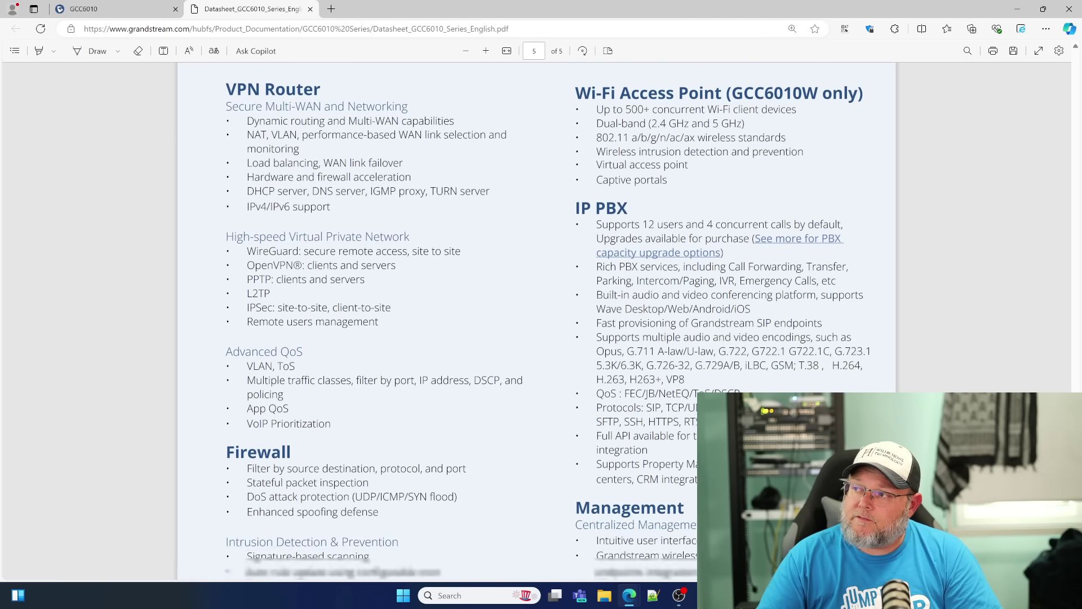
pyautogui.scroll(12, 536, 321)
pyautogui.scroll(20, 394, 218)
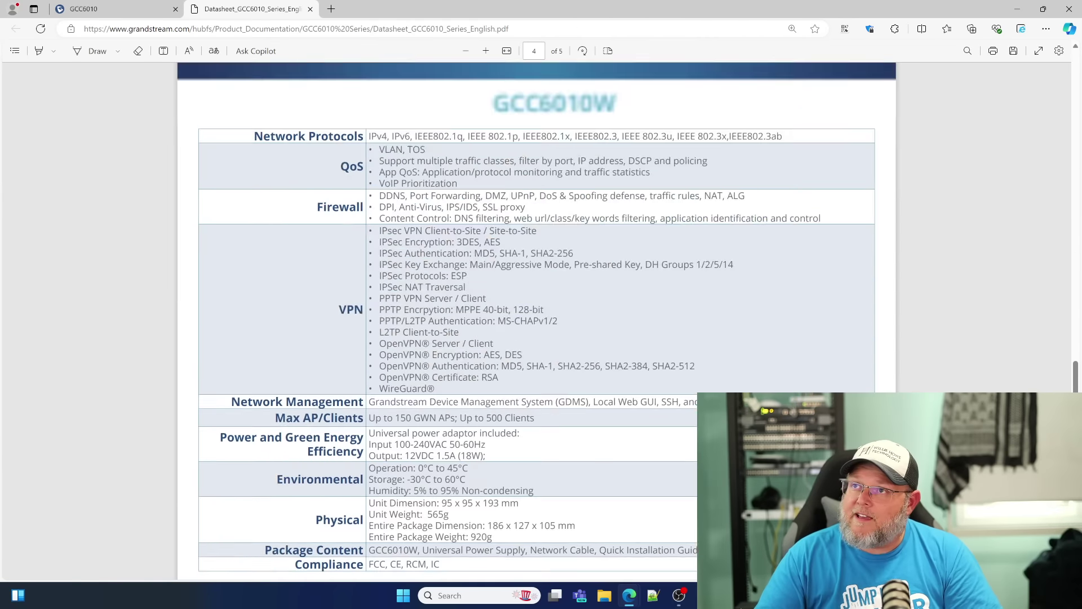
pyautogui.scroll(15, 395, 218)
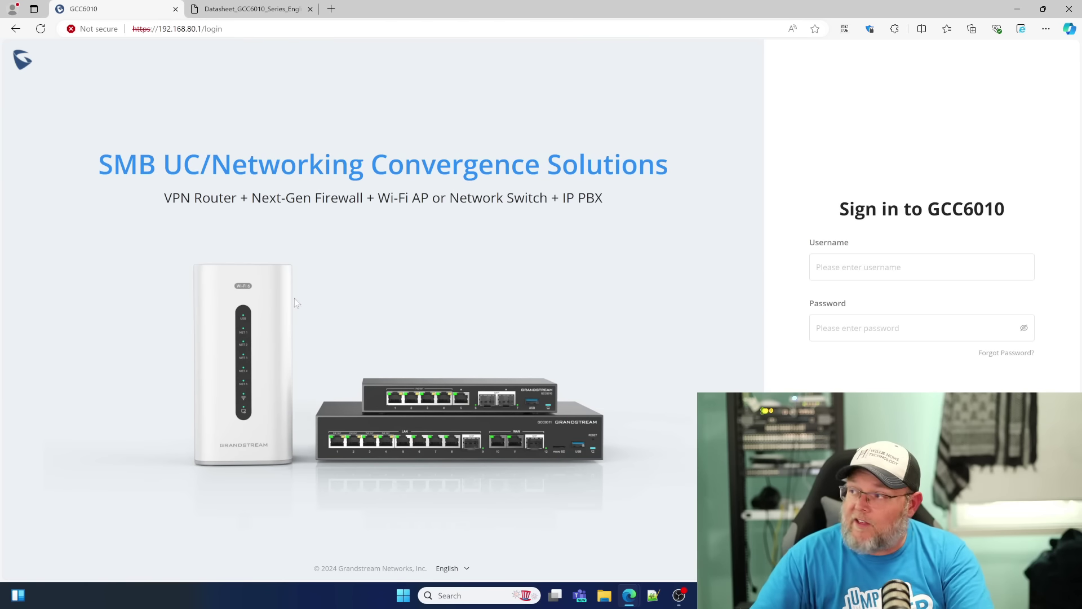
# Step: Sign in to the GCC6010 web UI with the administrator username and password
pyautogui.click(857, 266)
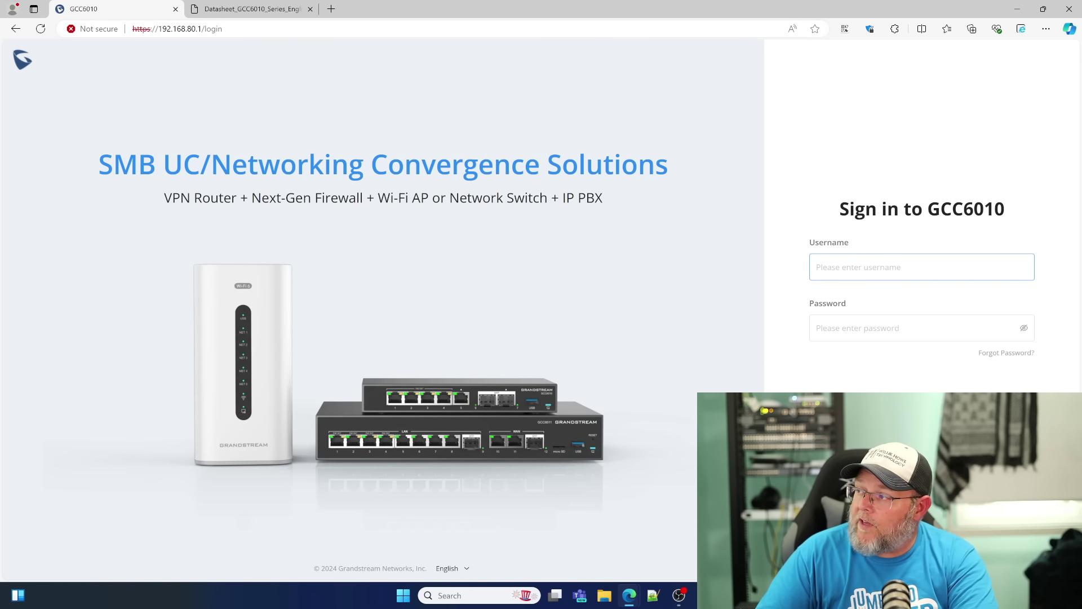
pyautogui.write('admin')
pyautogui.click(856, 327)
pyautogui.write('a')
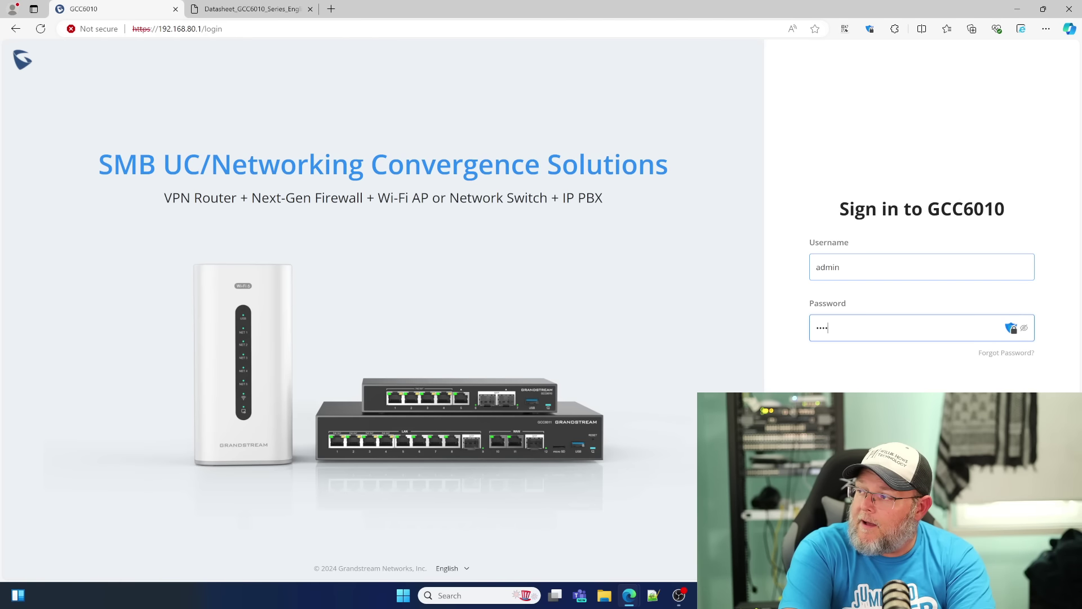
pyautogui.press('Return')
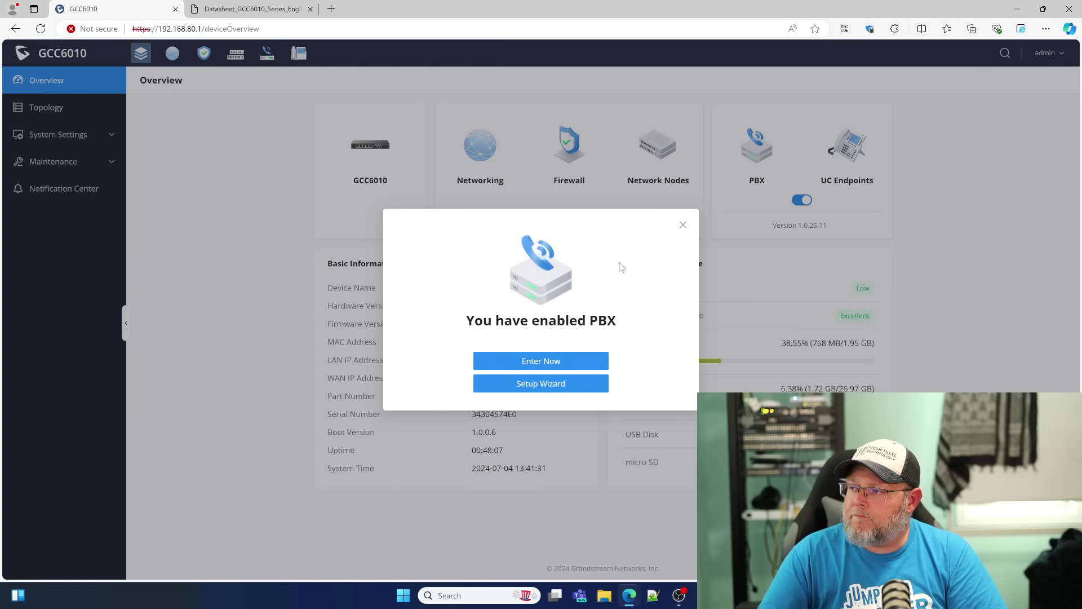
# Step: Close the 'You have enabled PBX' notice, leaving the Overview dashboard with firmware 1.0.1.10
pyautogui.click(682, 225)
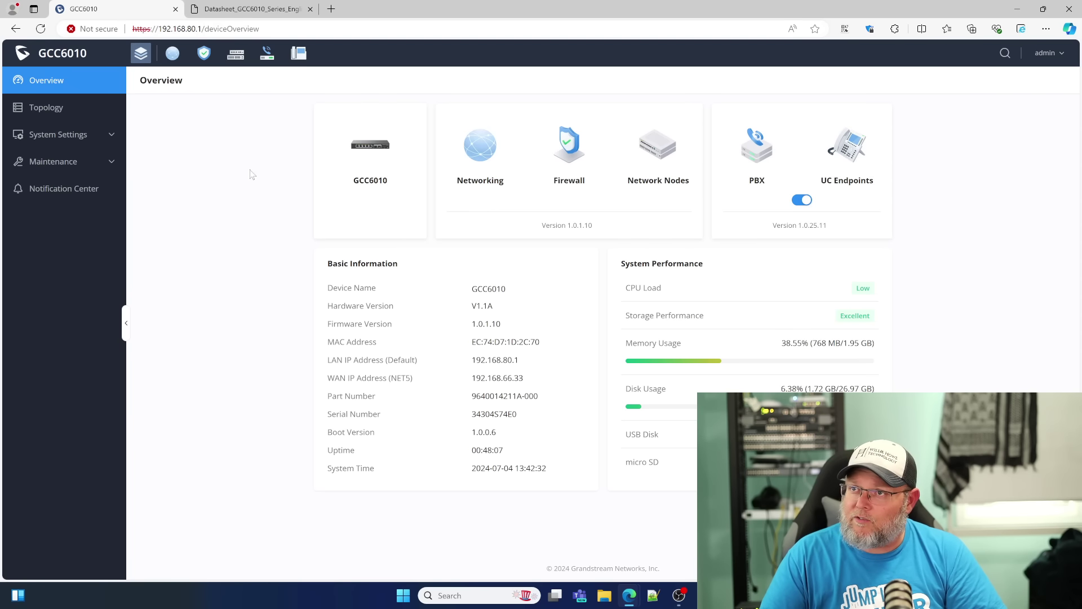
# Step: View the Topology map showing only the GCC6010, then expand System Settings
pyautogui.click(61, 119)
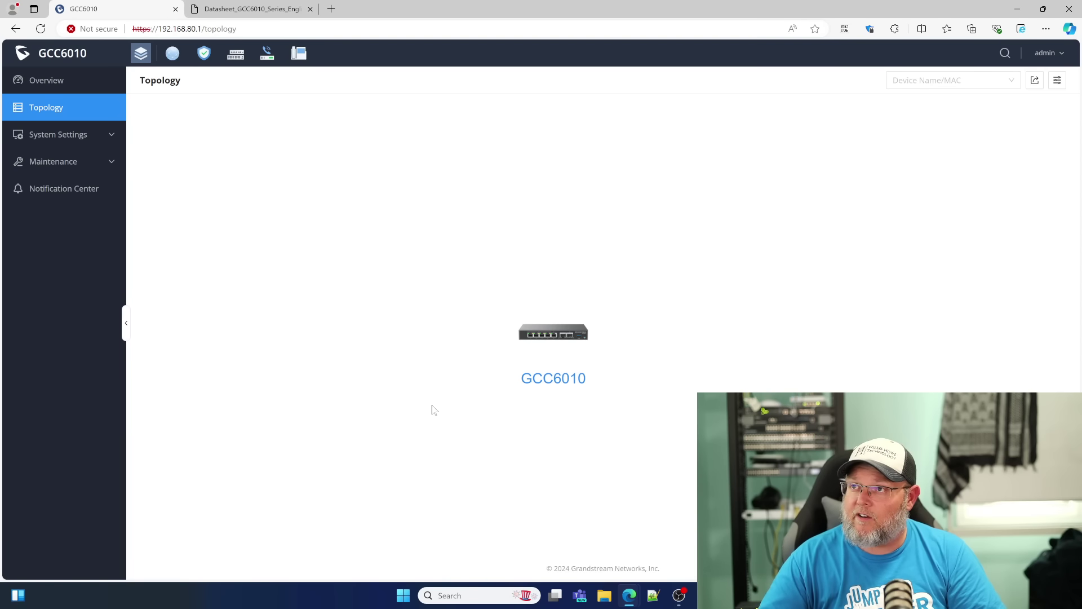
pyautogui.click(69, 142)
# Step: Review Basic Settings (GCC6010, America/Chicago, pool.ntp.org) and the Manager Server Settings tab
pyautogui.click(72, 163)
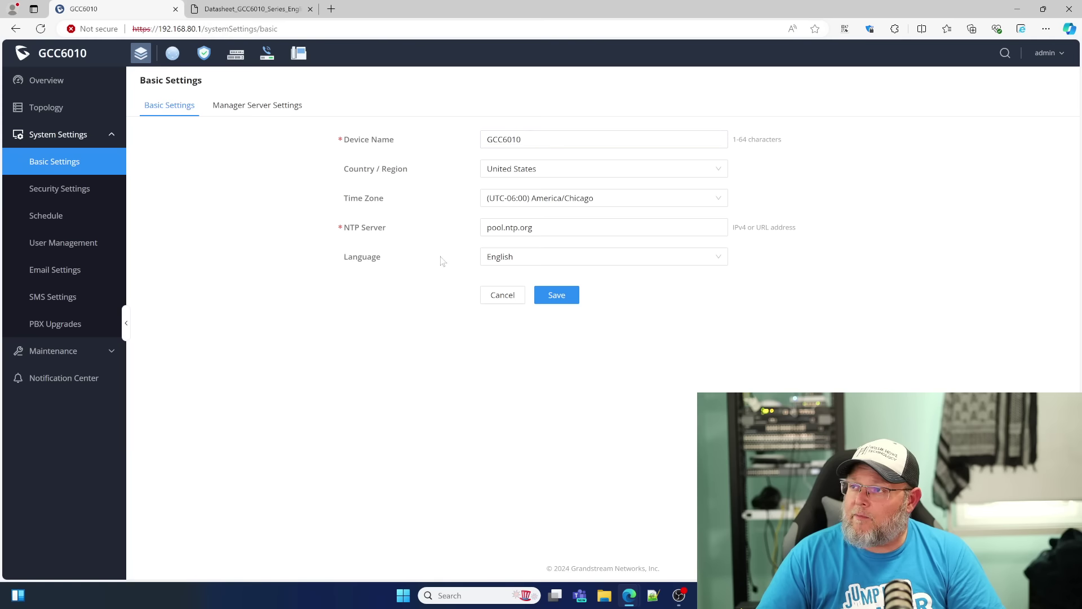
pyautogui.click(251, 106)
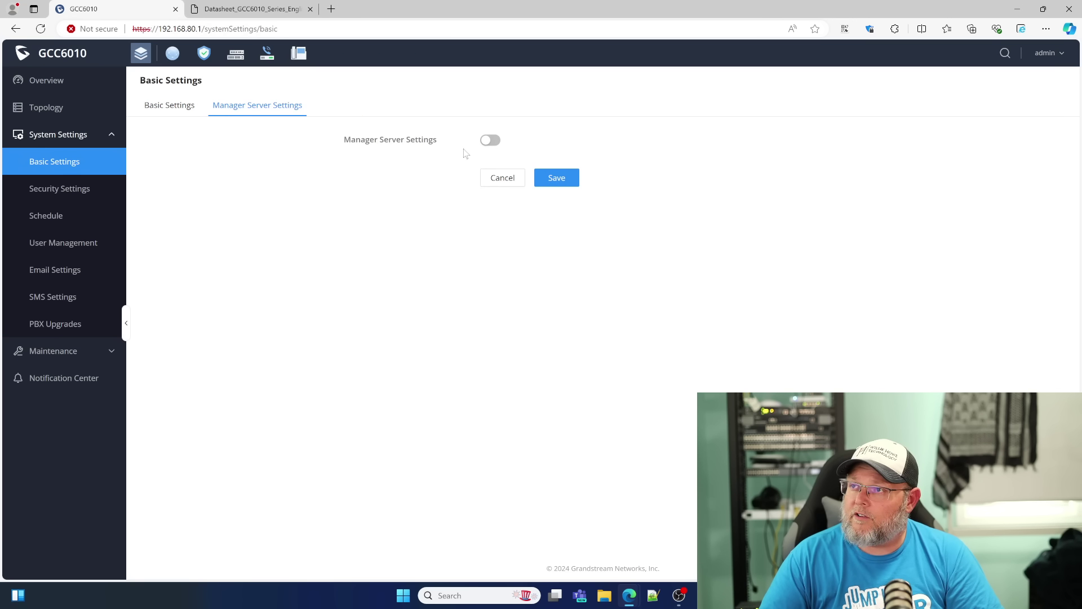
pyautogui.click(179, 112)
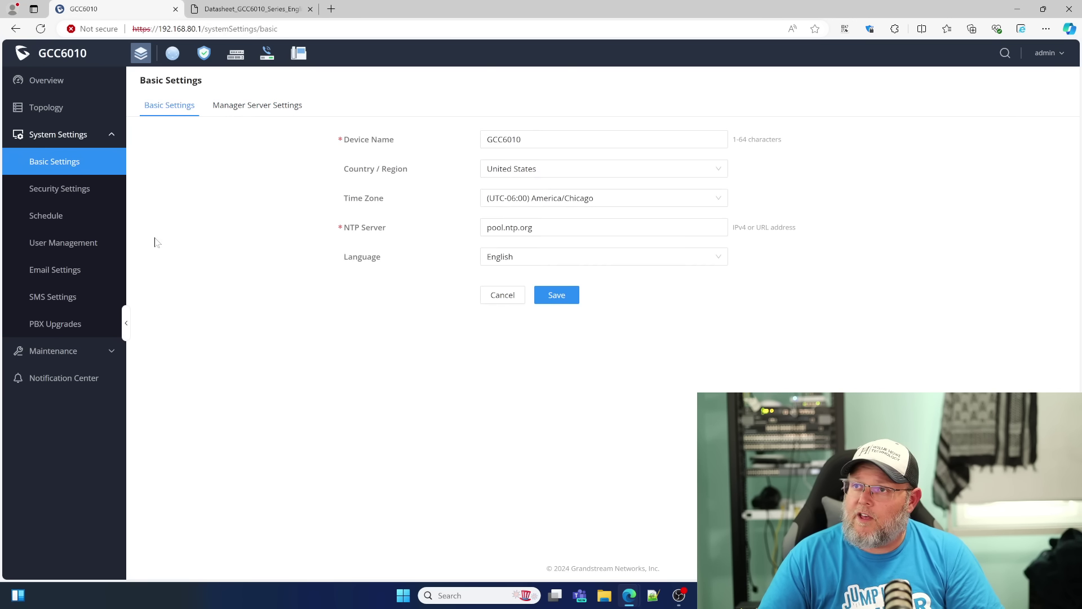
# Step: Review Web Access, SSH Access and Remote Access without Password settings, then view the empty Schedule page
pyautogui.click(55, 193)
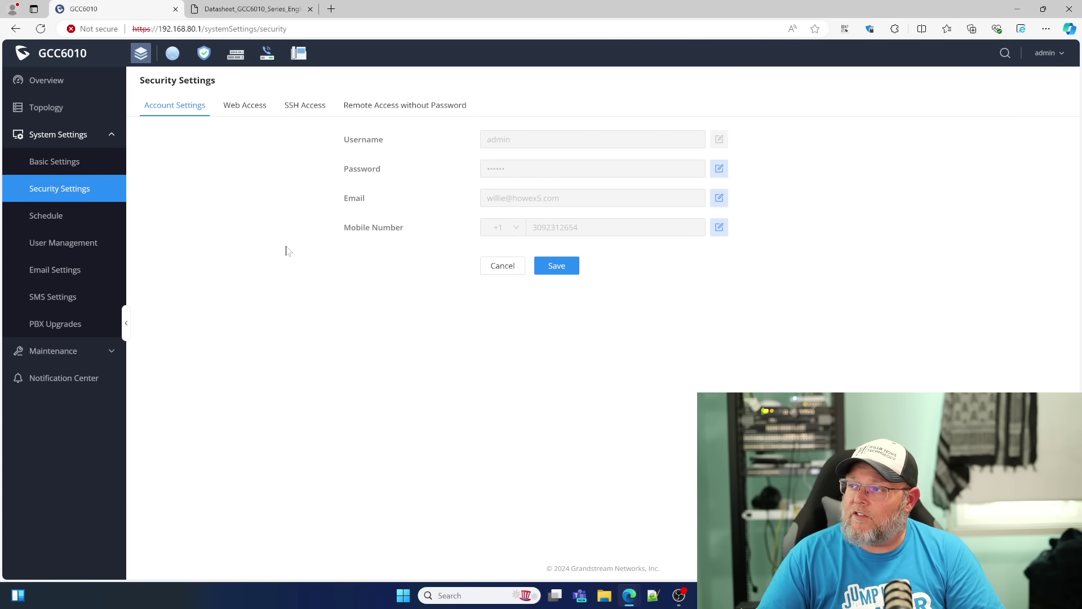
pyautogui.click(252, 108)
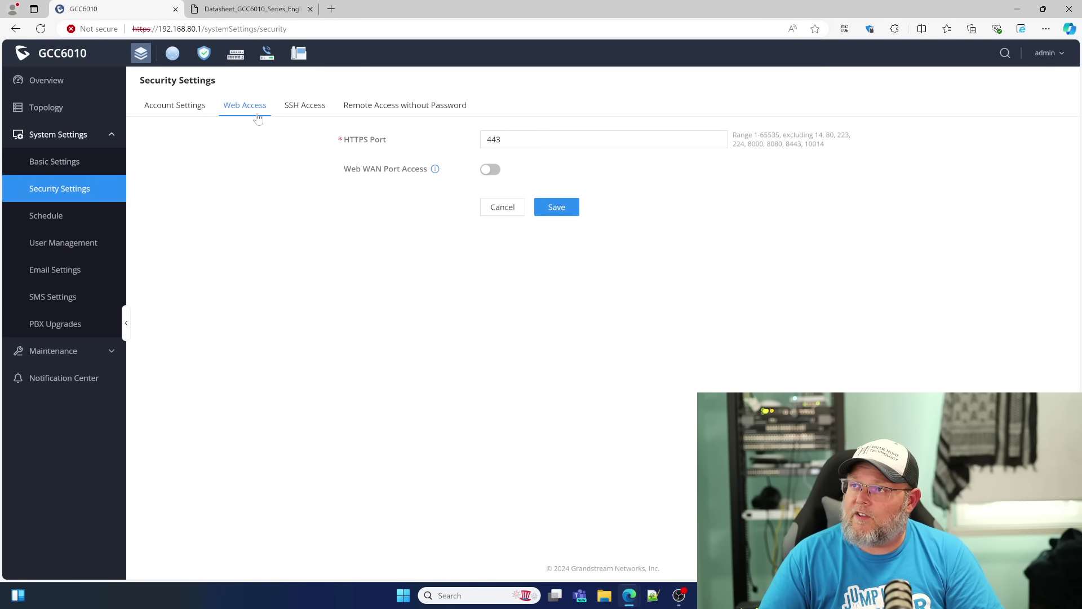
pyautogui.click(318, 112)
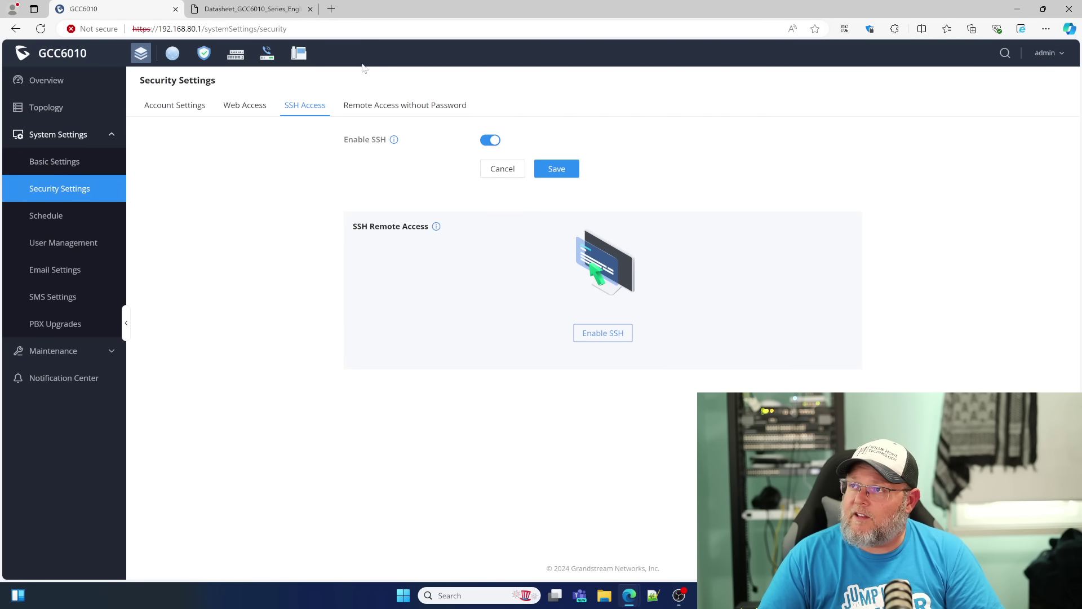
pyautogui.click(377, 113)
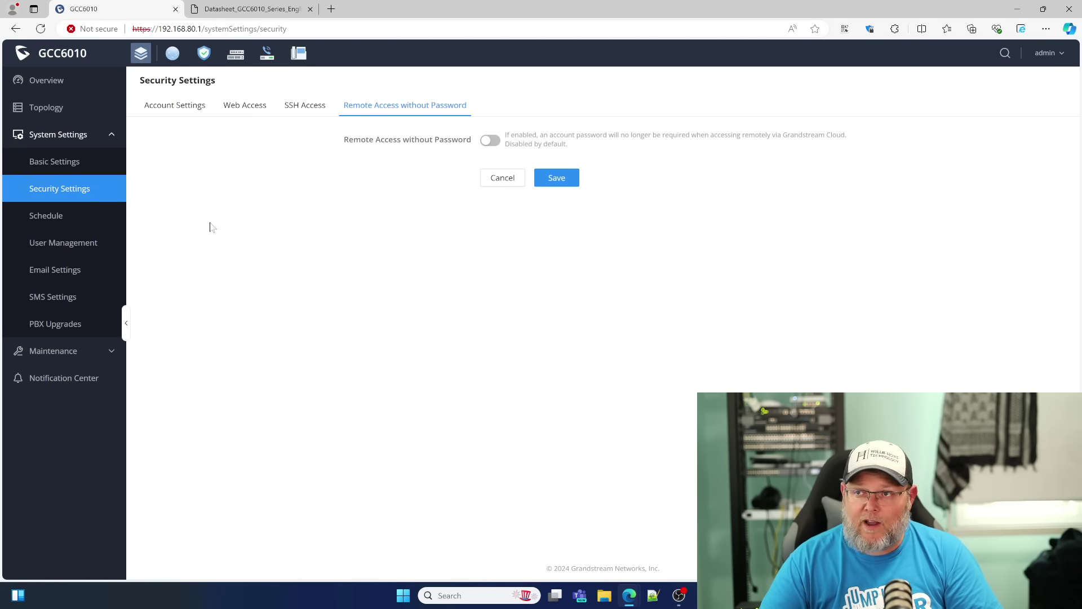
pyautogui.click(50, 219)
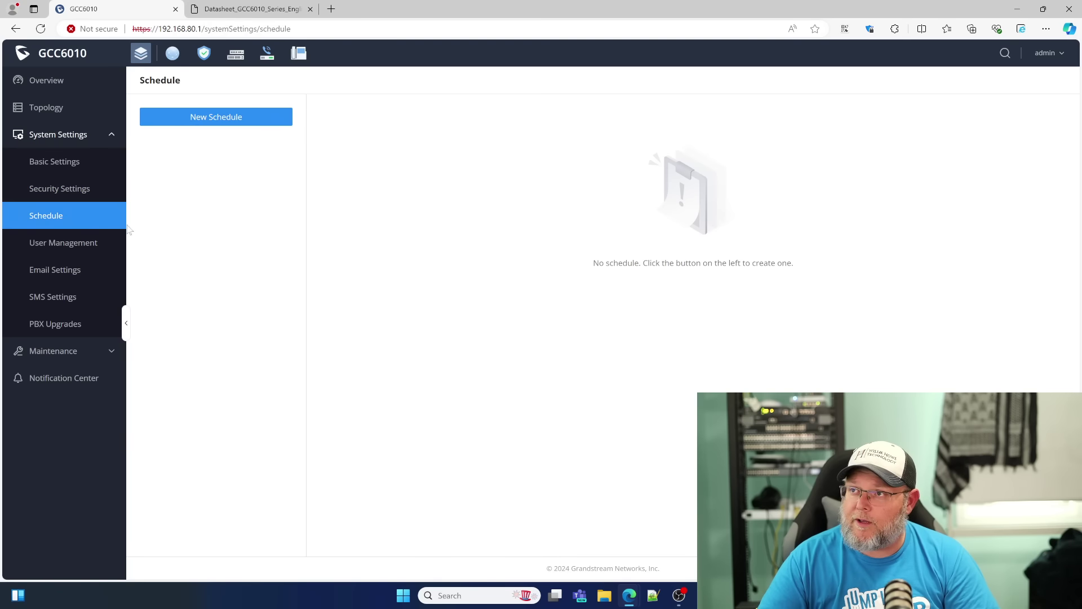
# Step: Browse users, roles, email and SMS settings, ending on PBX Upgrades with 12 extensions and 4 concurrent calls
pyautogui.click(58, 244)
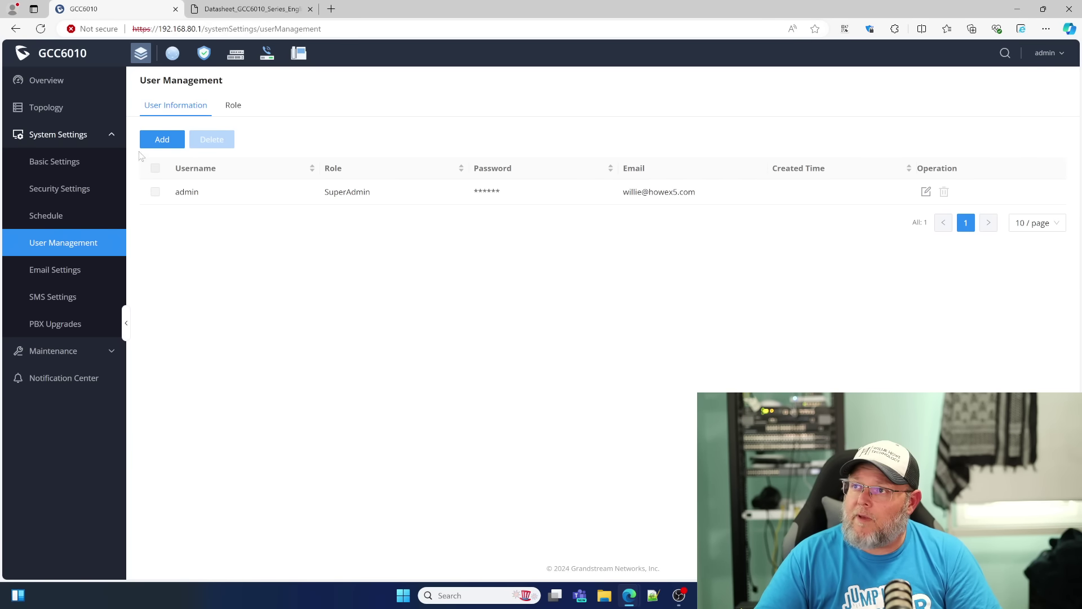
pyautogui.click(232, 109)
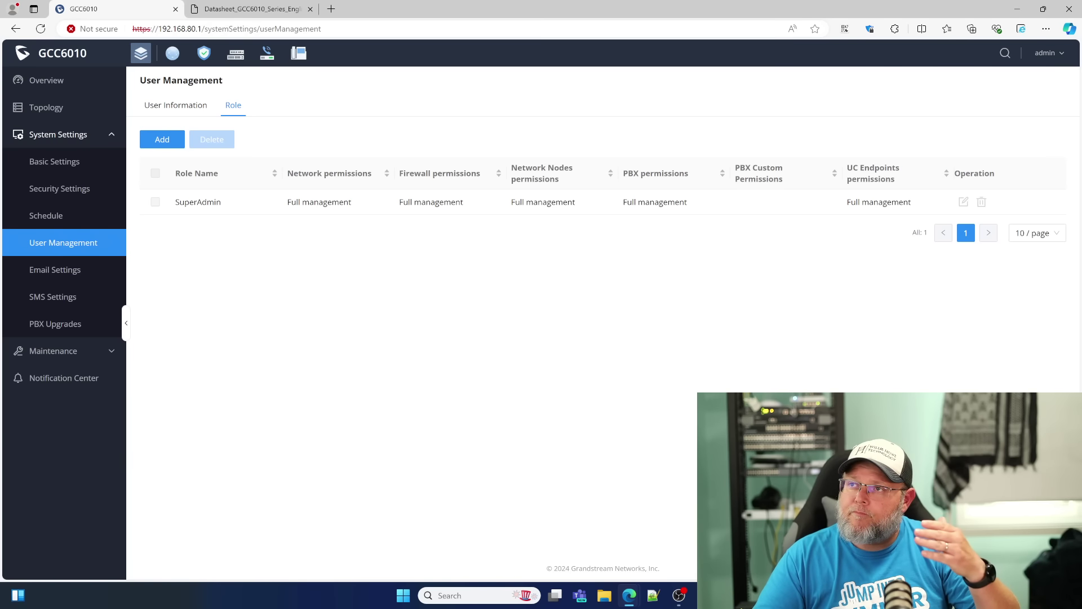
pyautogui.click(48, 272)
pyautogui.click(52, 297)
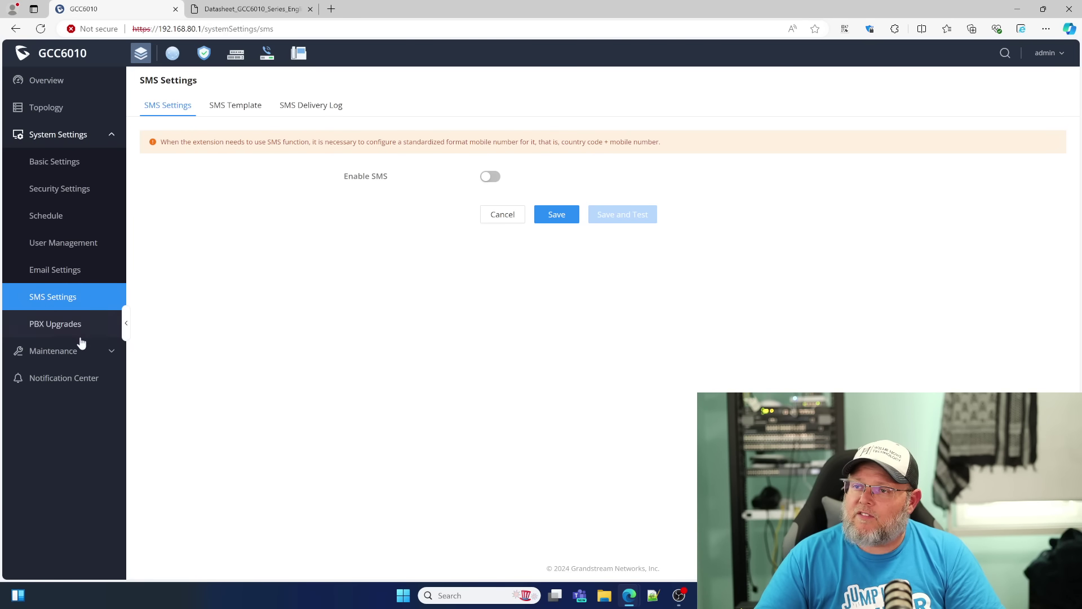
pyautogui.click(65, 329)
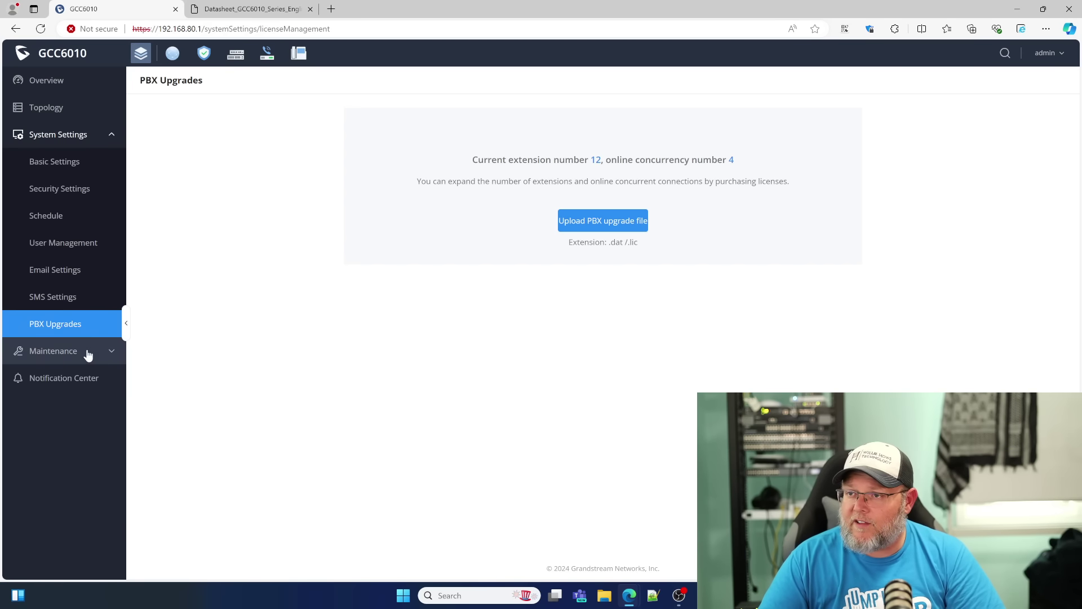
# Step: Browse the Upgrade, Backup & Restore and Factory Reset pages, ending on the Notification Center's six alarms
pyautogui.click(56, 352)
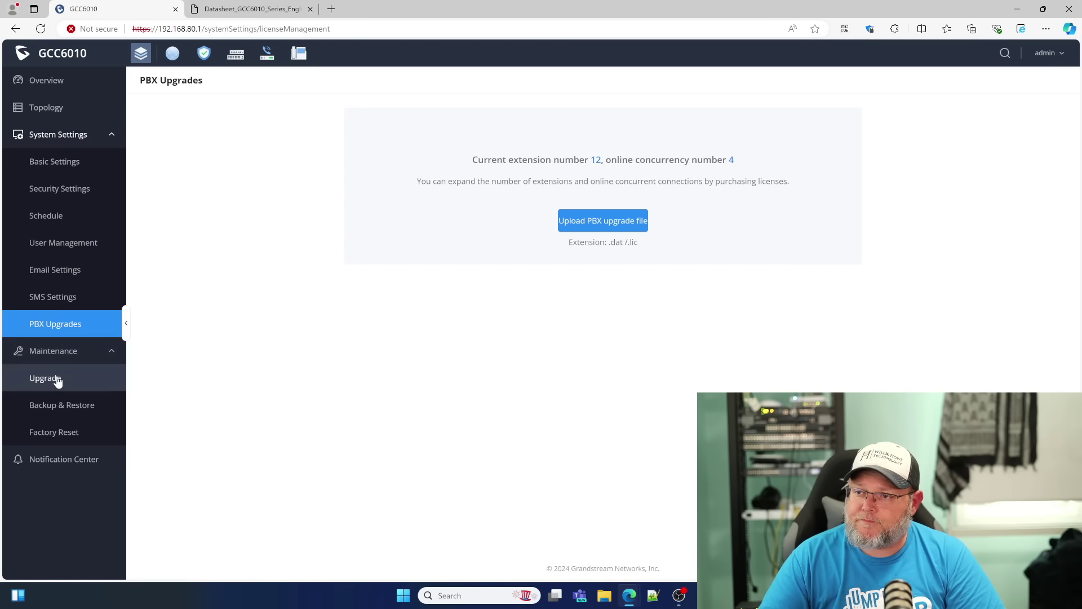
pyautogui.click(57, 377)
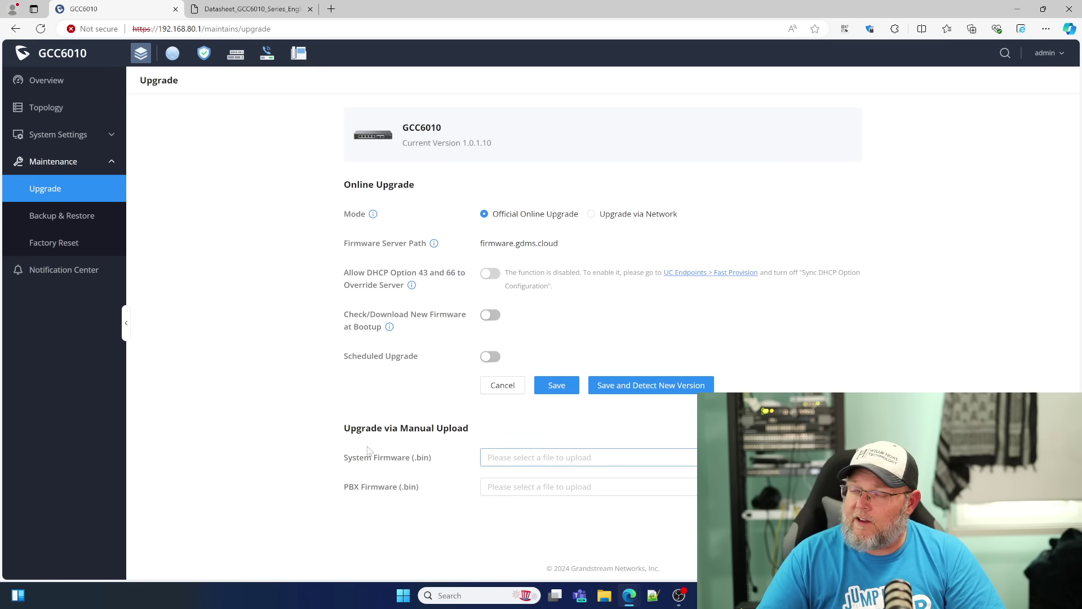
pyautogui.click(75, 219)
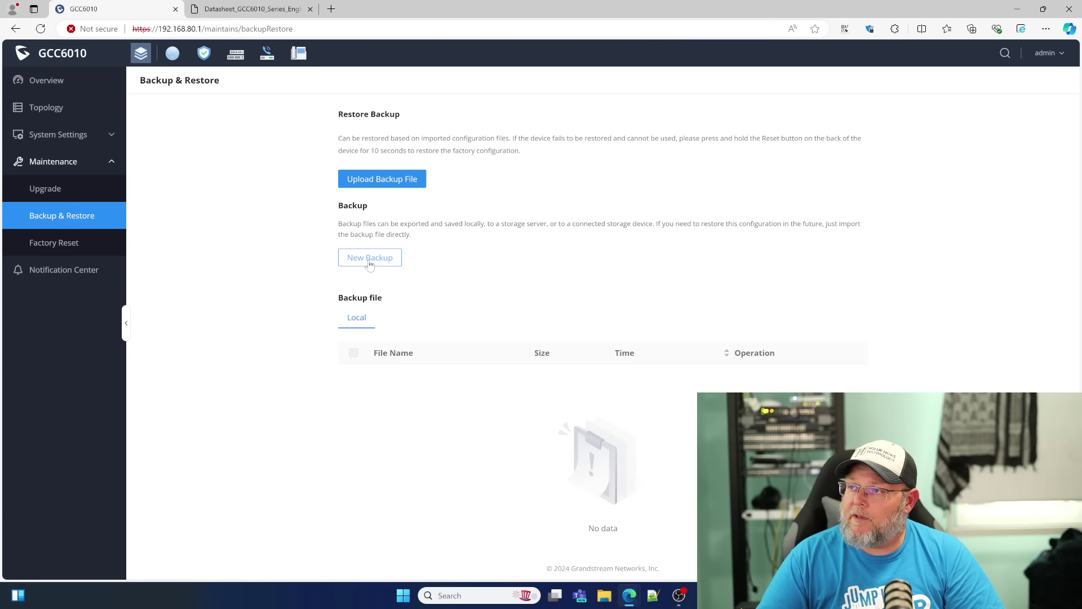
pyautogui.click(37, 252)
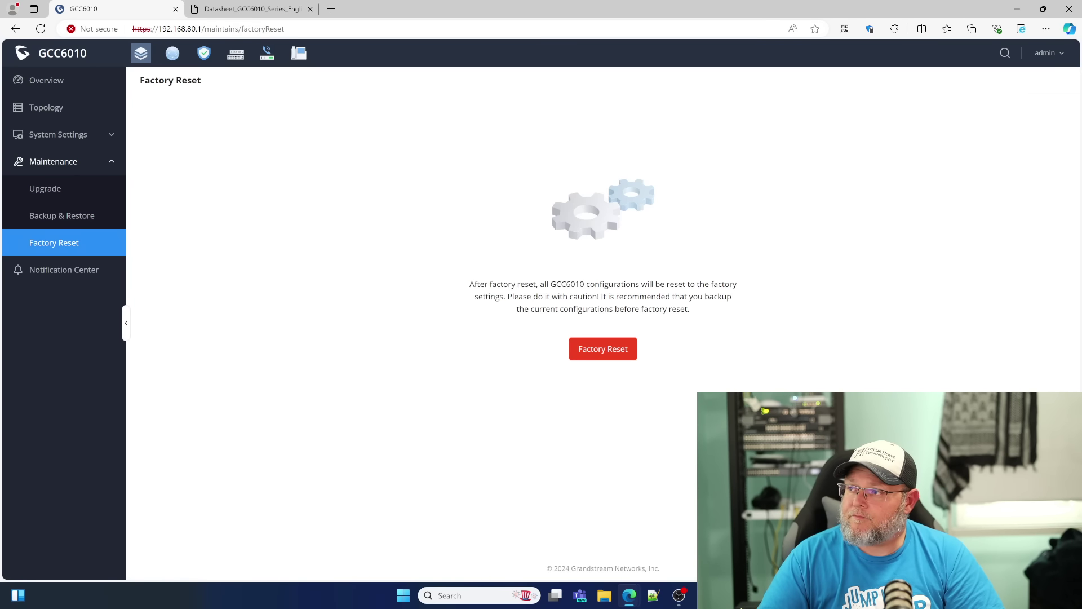
pyautogui.click(80, 271)
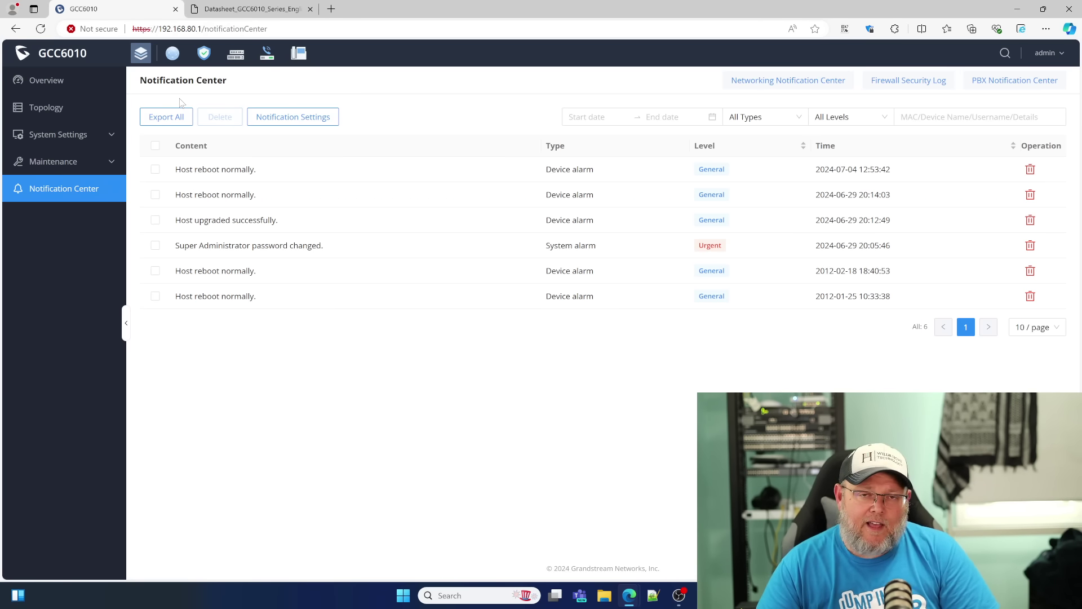
# Step: Switch to the Networking module and view the per-port status under Overview > Port Info
pyautogui.click(172, 53)
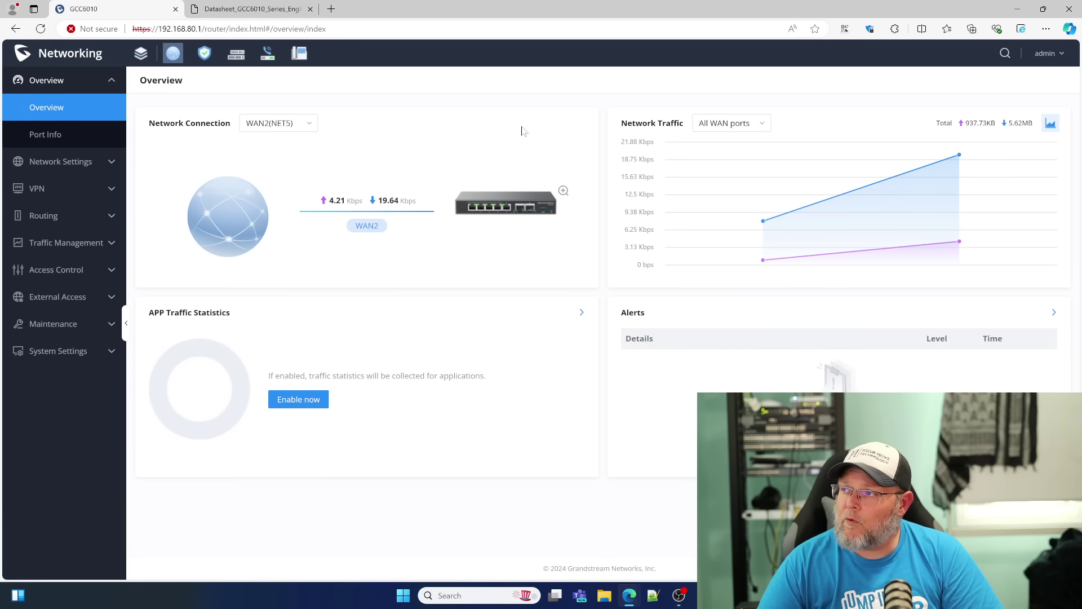
pyautogui.click(107, 140)
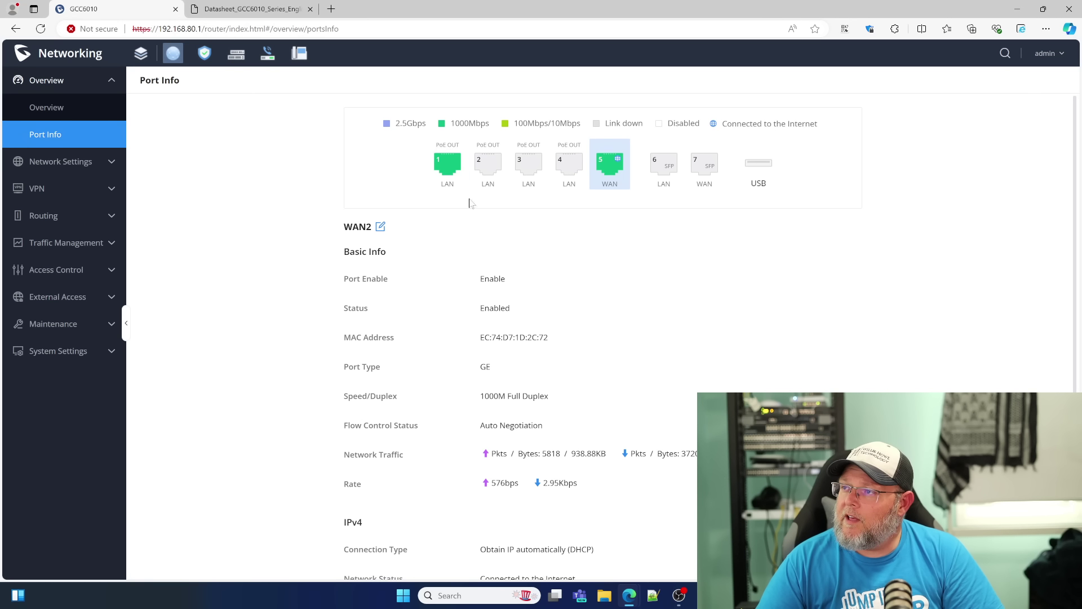
pyautogui.scroll(-1, 694, 221)
pyautogui.scroll(-5, 693, 221)
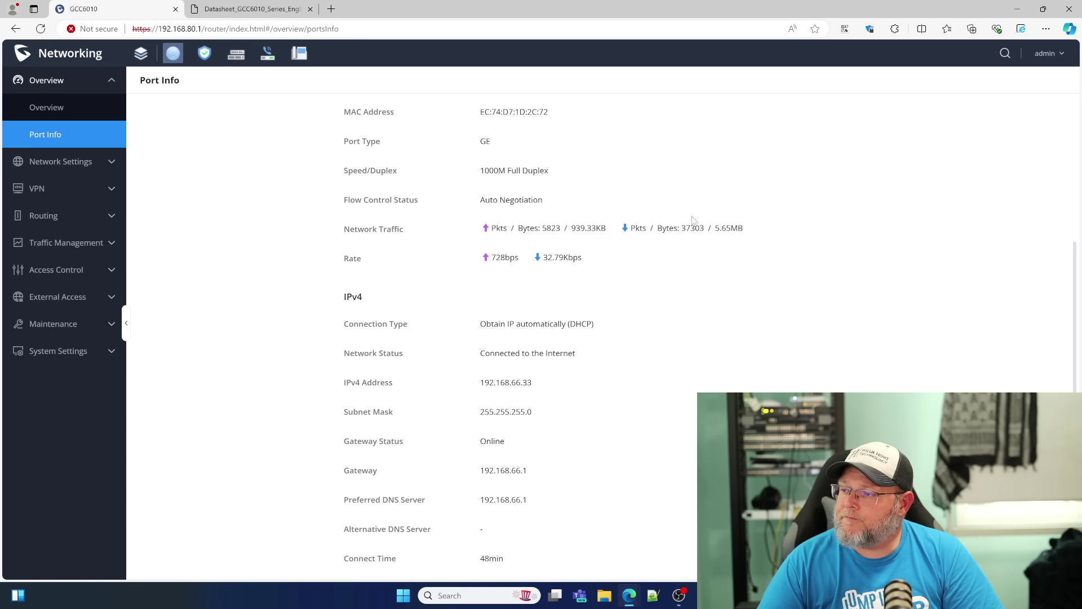
pyautogui.scroll(5, 694, 220)
# Step: Review Port Configuration, with all ports enabled, and scroll to the PoE Configuration
pyautogui.click(73, 163)
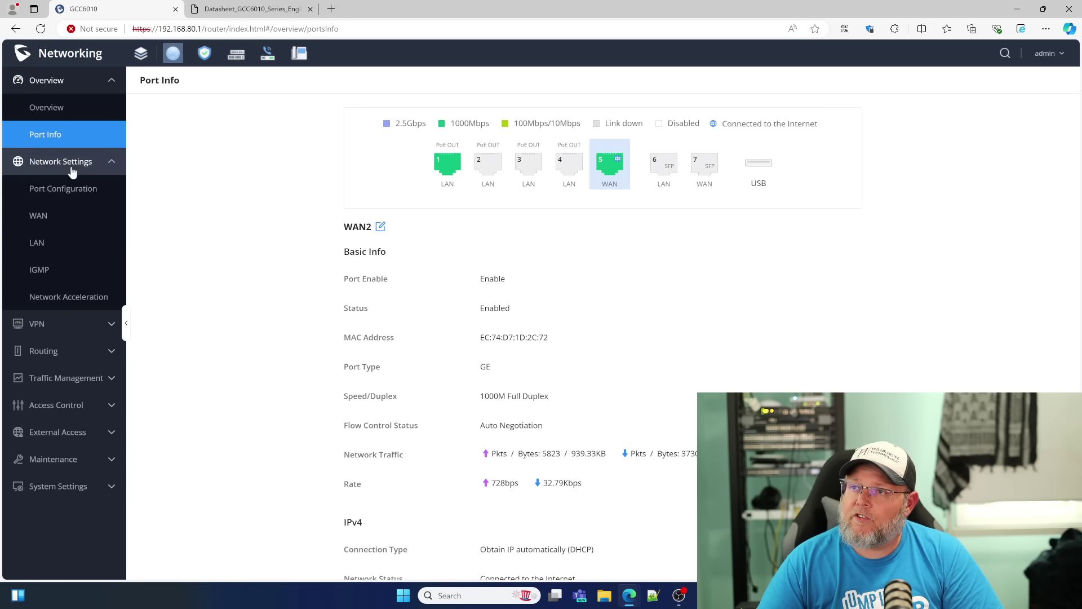
pyautogui.click(59, 187)
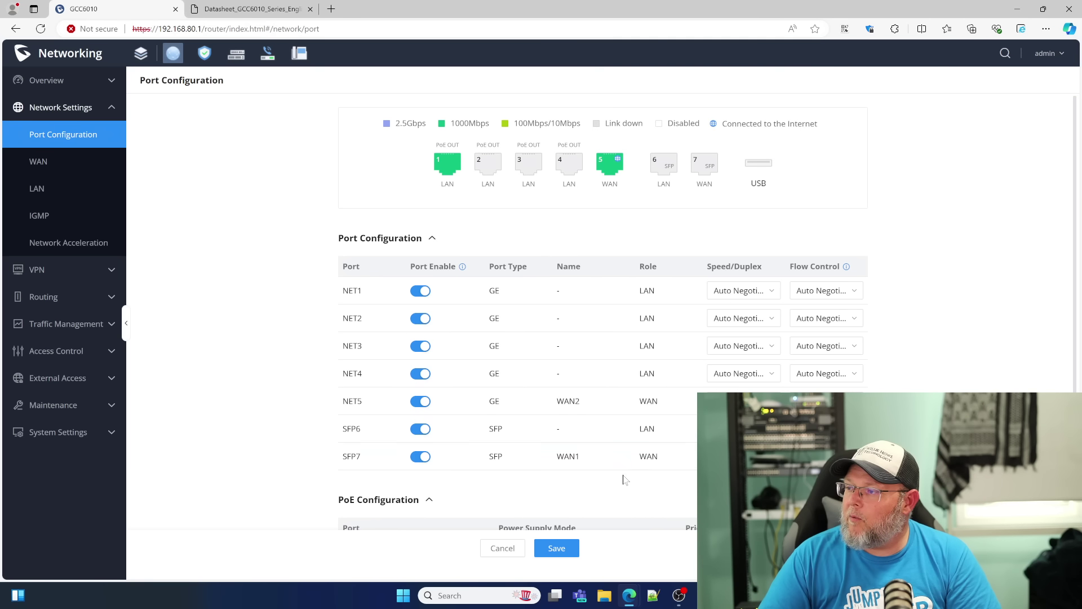
pyautogui.scroll(-3, 293, 454)
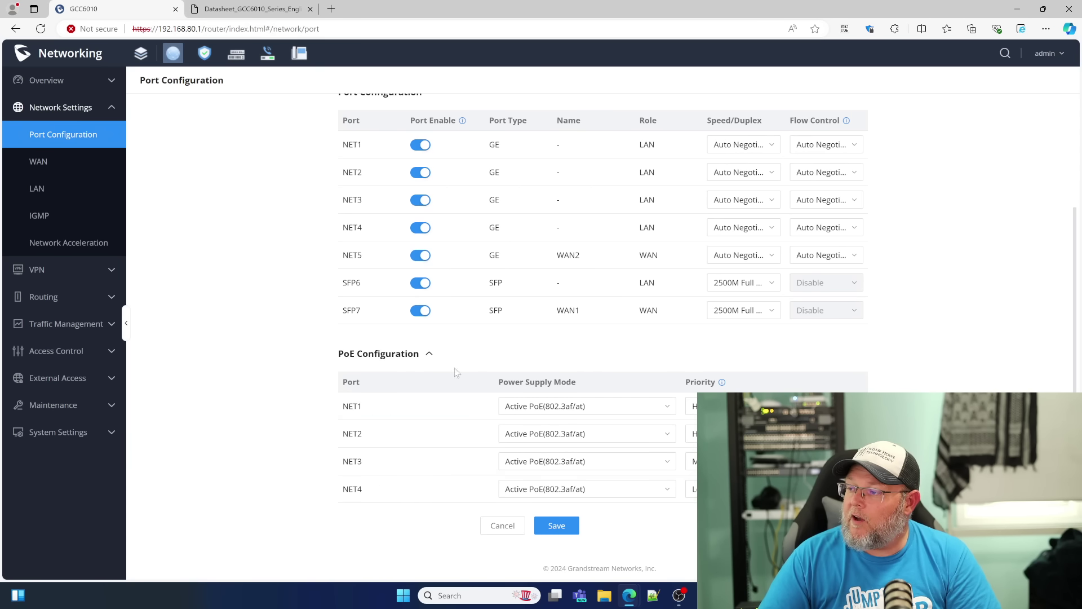
pyautogui.scroll(4, 392, 459)
pyautogui.scroll(-4, 391, 459)
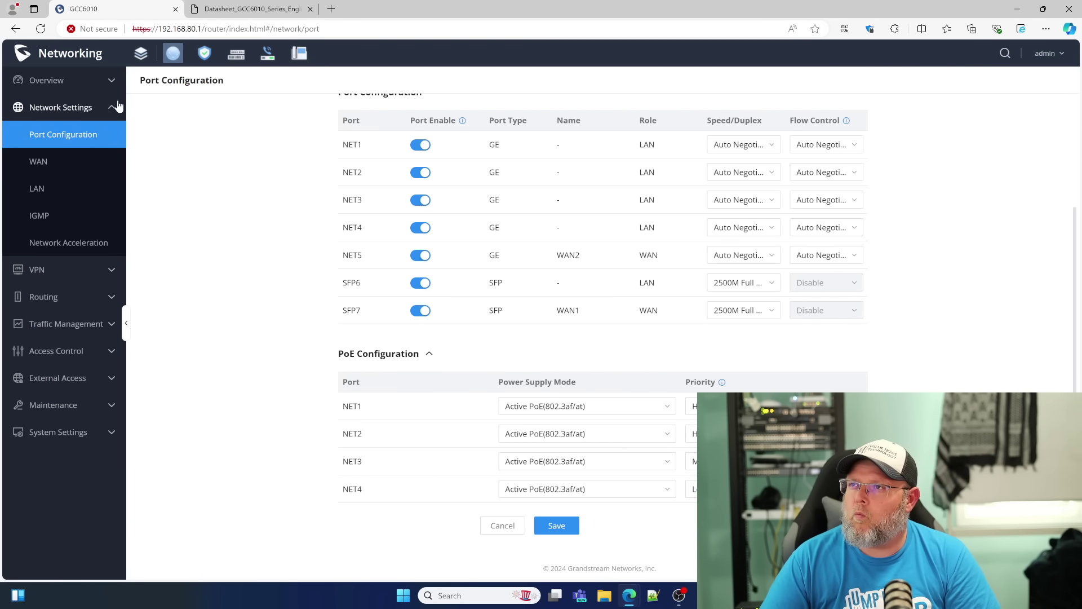
pyautogui.click(237, 9)
# Step: Scroll the datasheet to the page 2 GCC6010/GCC6011 spec table listing 4 PoE ports, 36W maximum
pyautogui.scroll(-20, 200, 438)
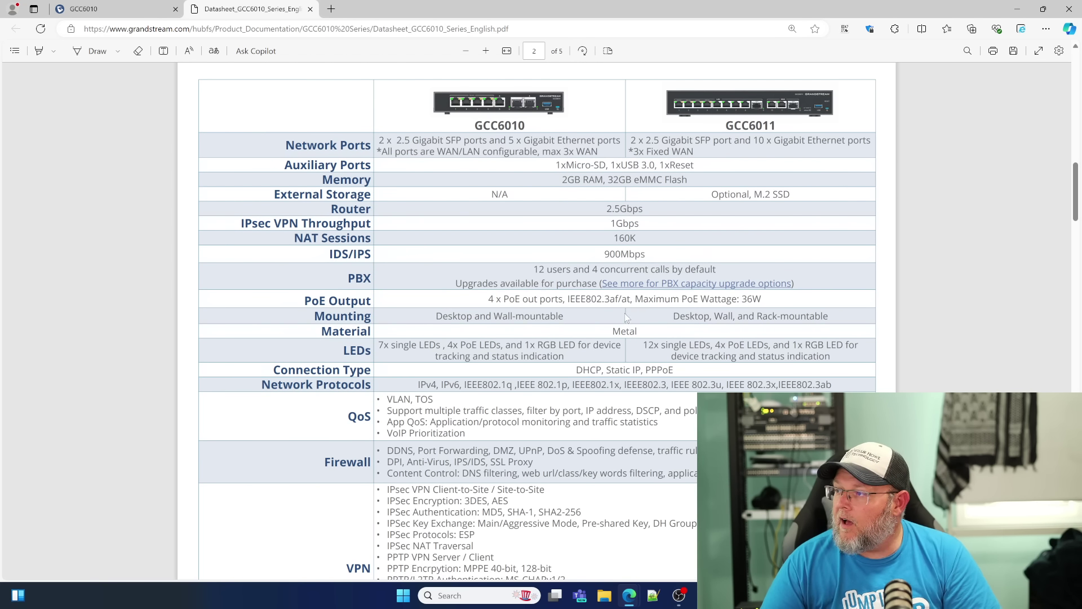
pyautogui.scroll(-2, 536, 321)
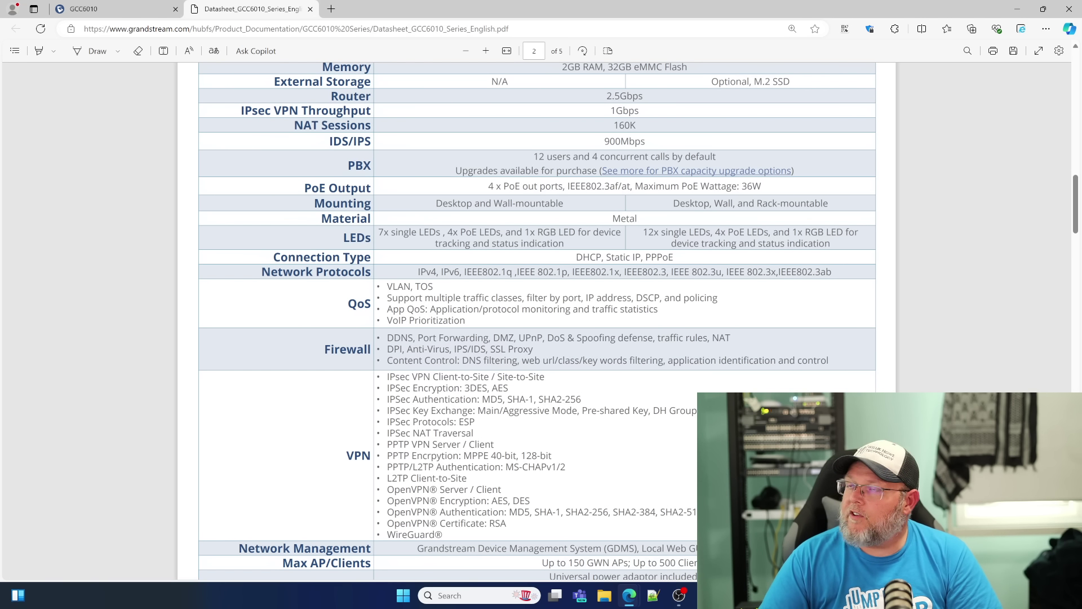
pyautogui.click(109, 15)
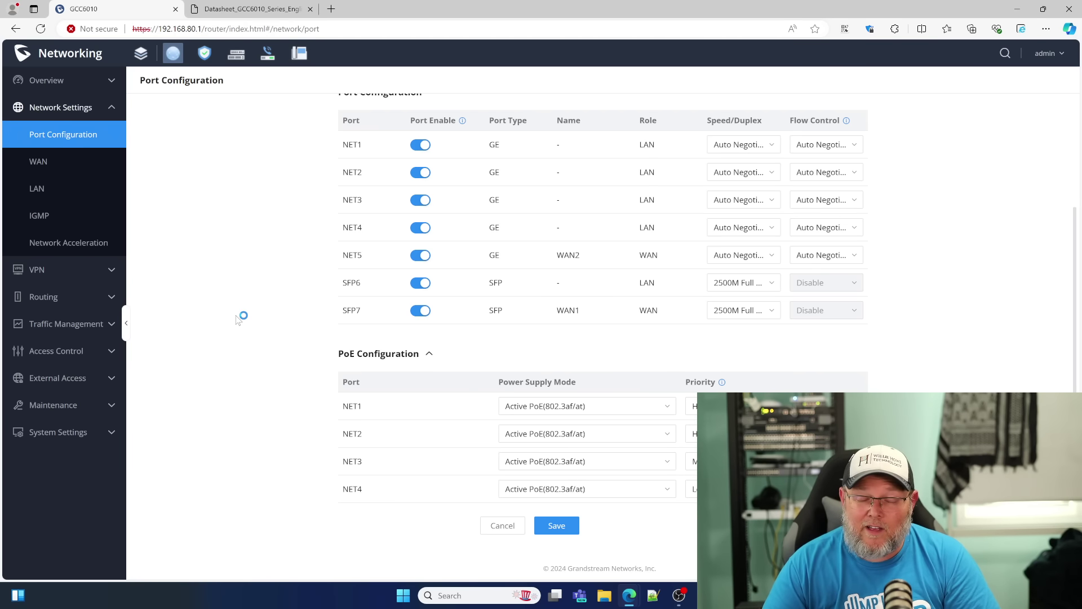
# Step: View the WAN connections, the LAN VLAN and PBX Trunk VLAN lists, and VLAN port settings
pyautogui.click(46, 162)
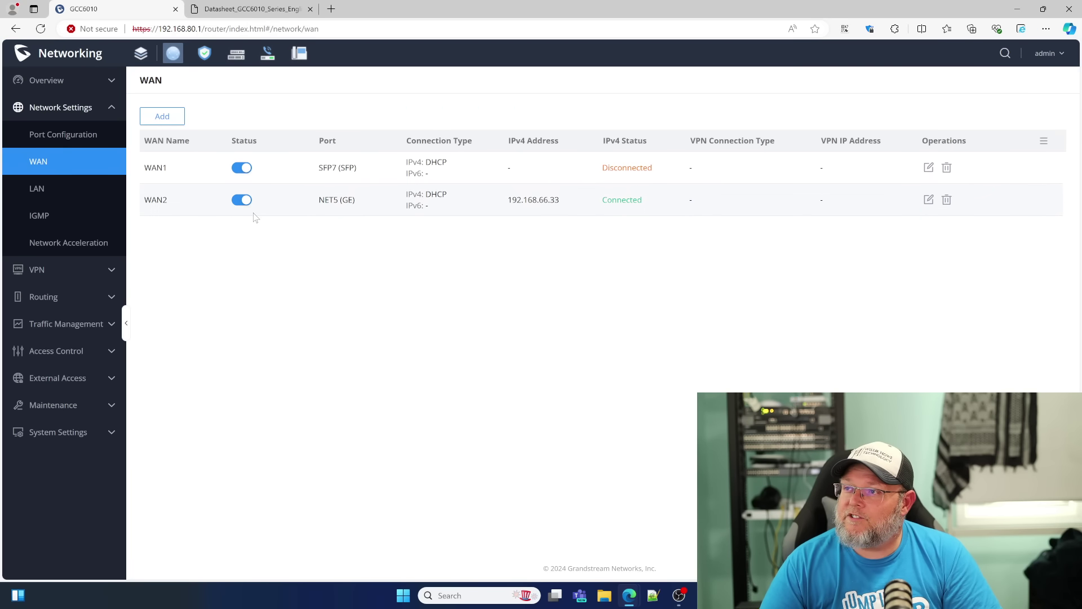
pyautogui.click(37, 188)
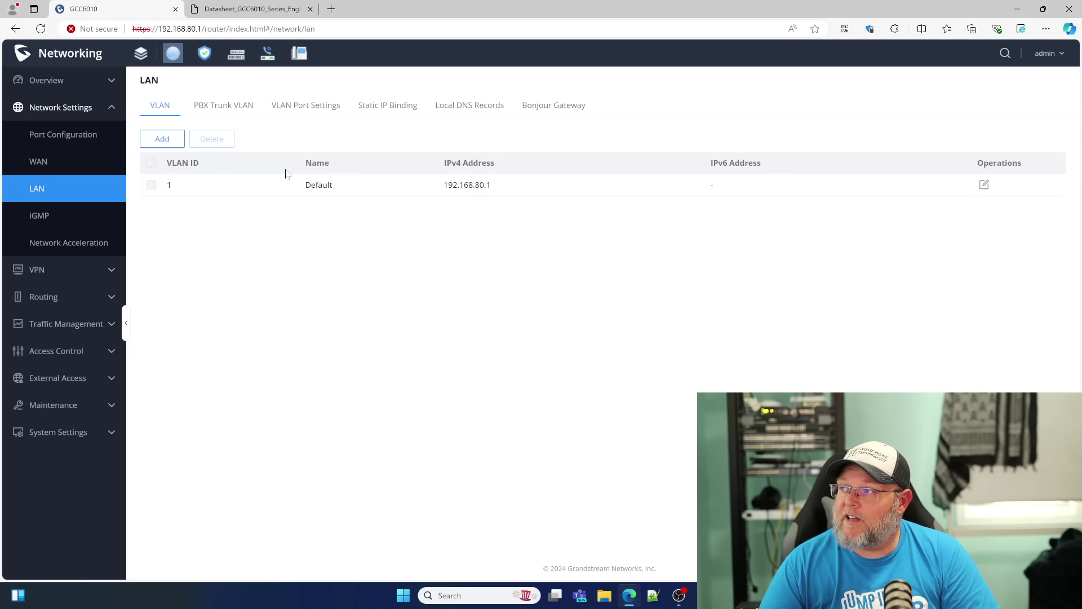
pyautogui.click(224, 107)
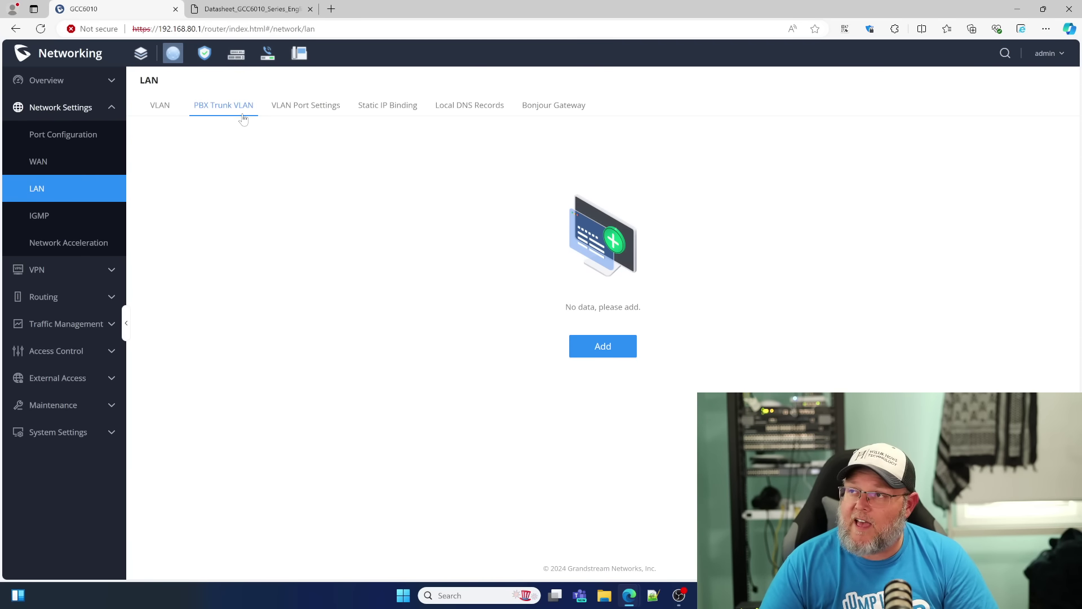
pyautogui.click(300, 113)
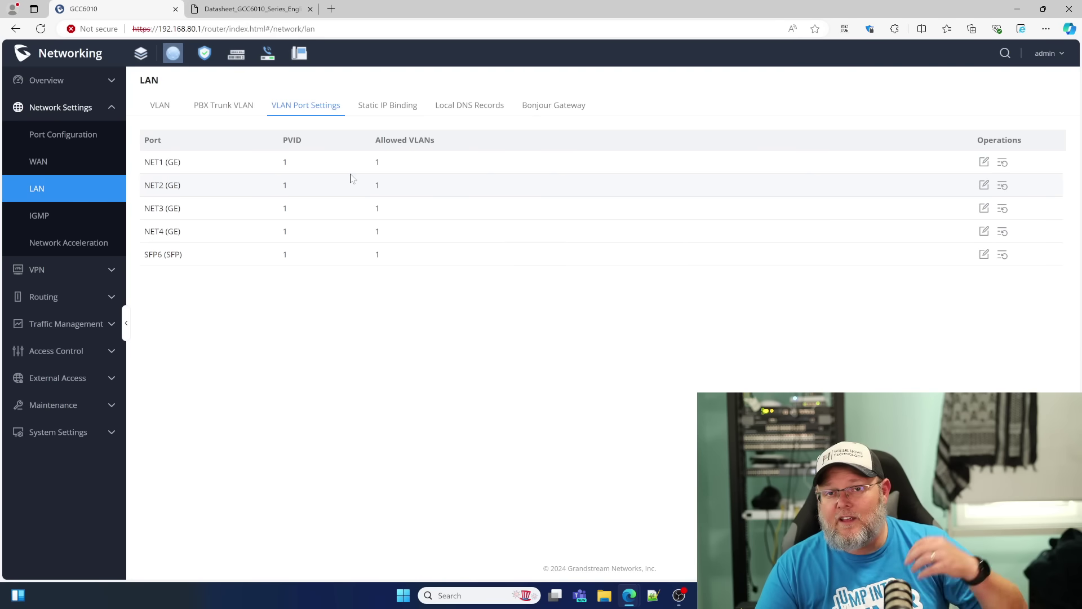
# Step: Check Static IP Binding, Local DNS Records and Bonjour Gateway, then return to the VLAN list
pyautogui.click(388, 108)
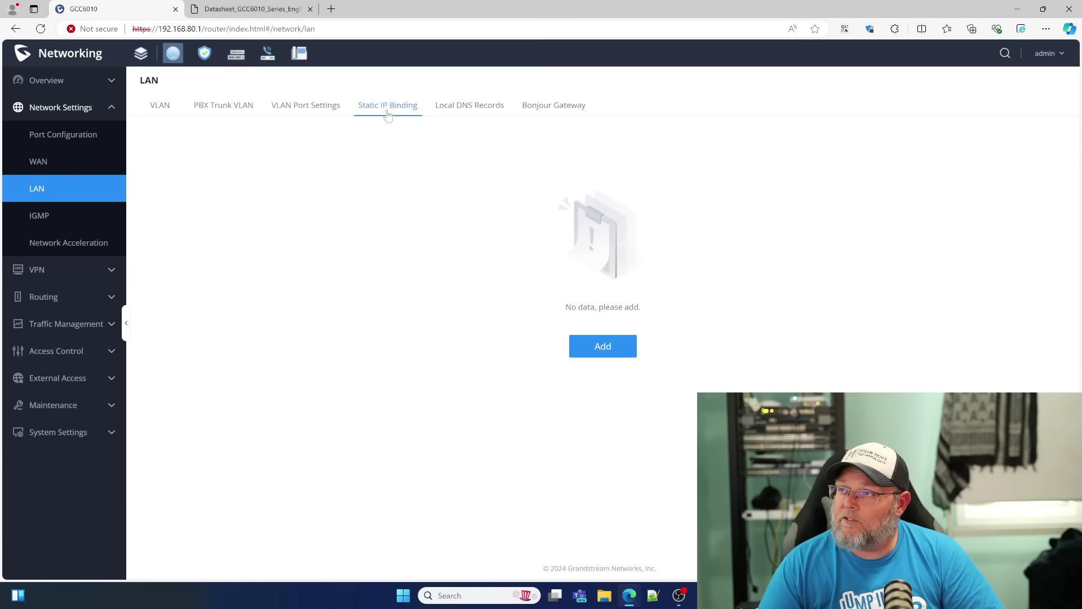
pyautogui.click(470, 108)
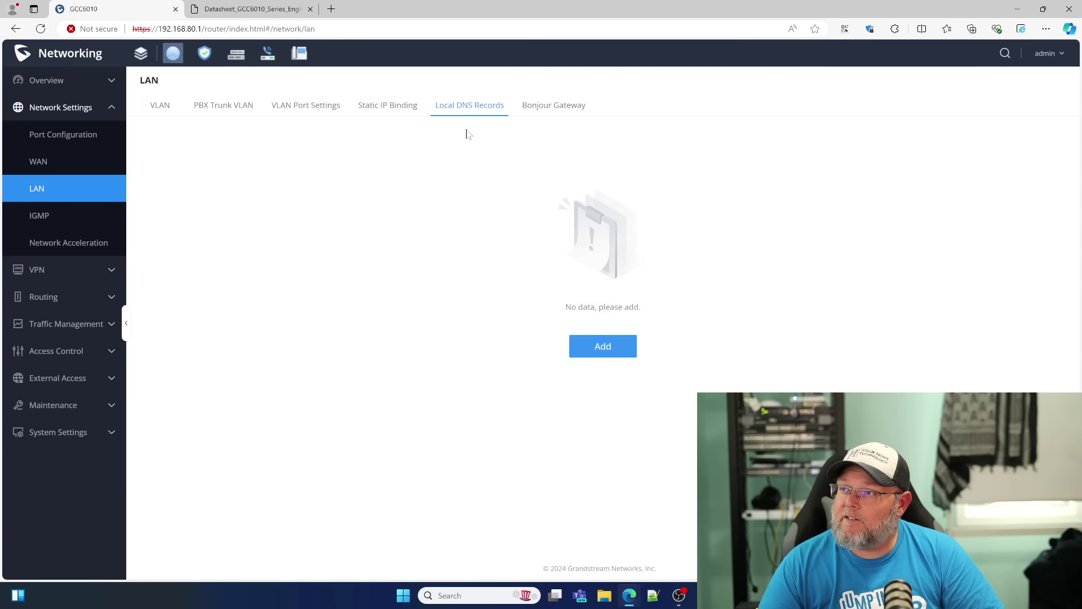
pyautogui.click(557, 108)
pyautogui.click(160, 108)
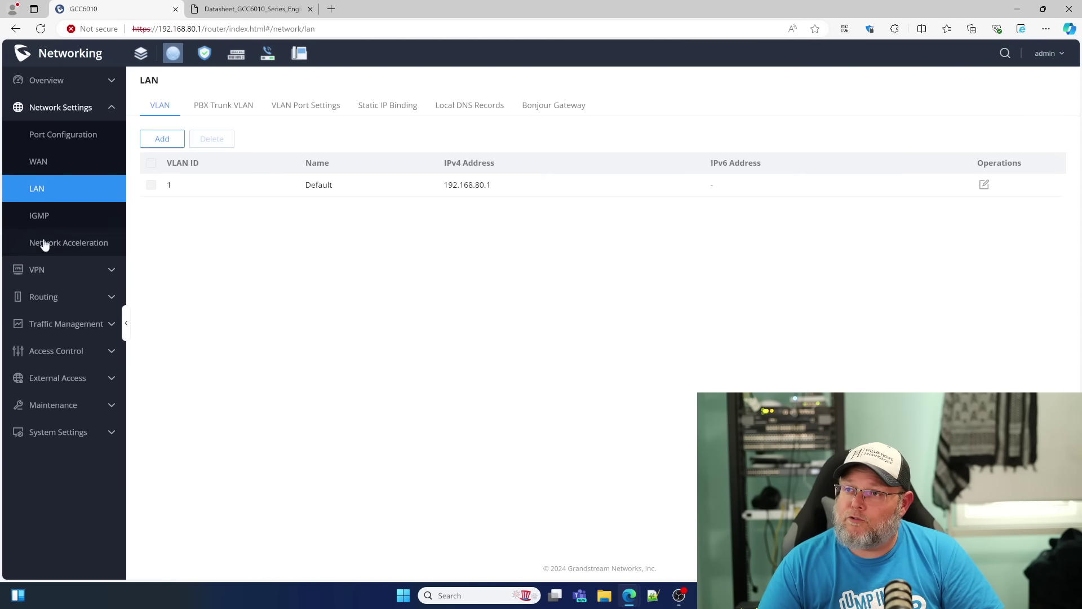
pyautogui.click(36, 219)
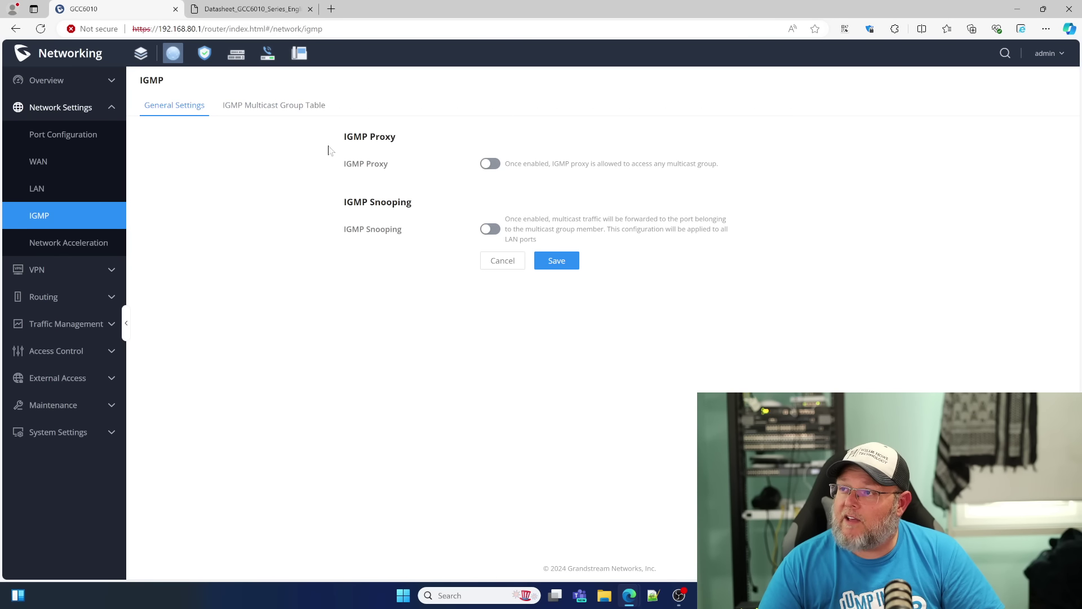
# Step: Check IGMP's Multicast Group Table and General Settings, then view Network Acceleration's Hardware Acceleration mode
pyautogui.click(249, 105)
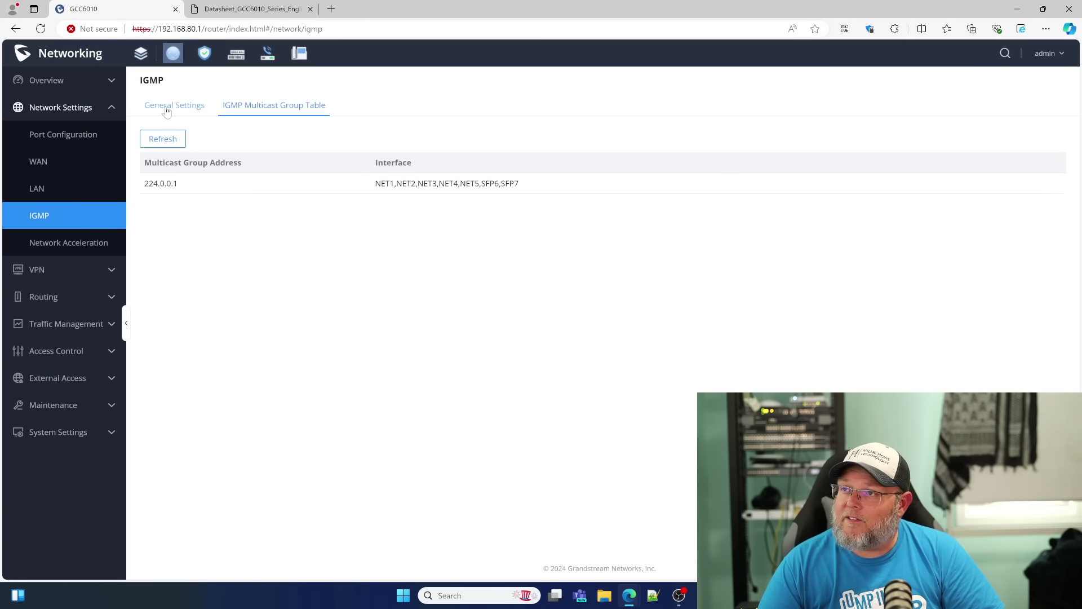
pyautogui.click(167, 107)
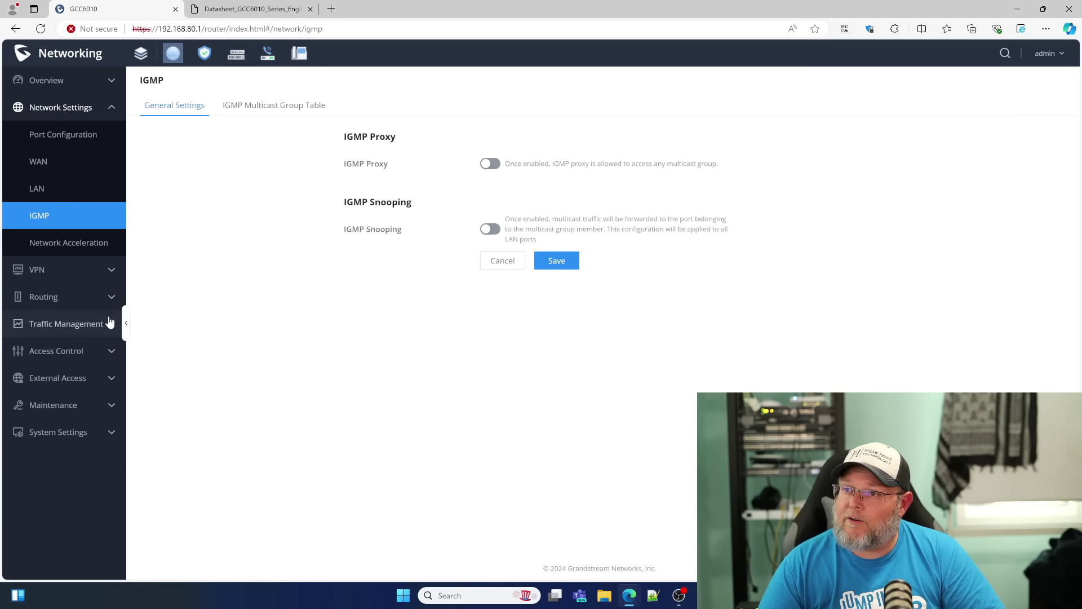
pyautogui.click(40, 247)
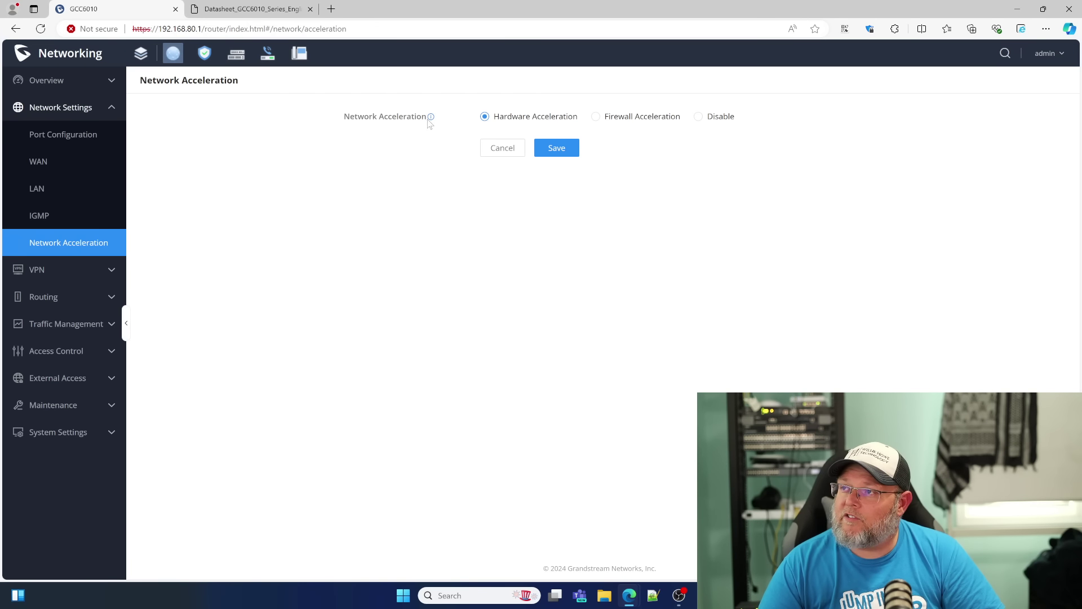
pyautogui.moveTo(431, 119)
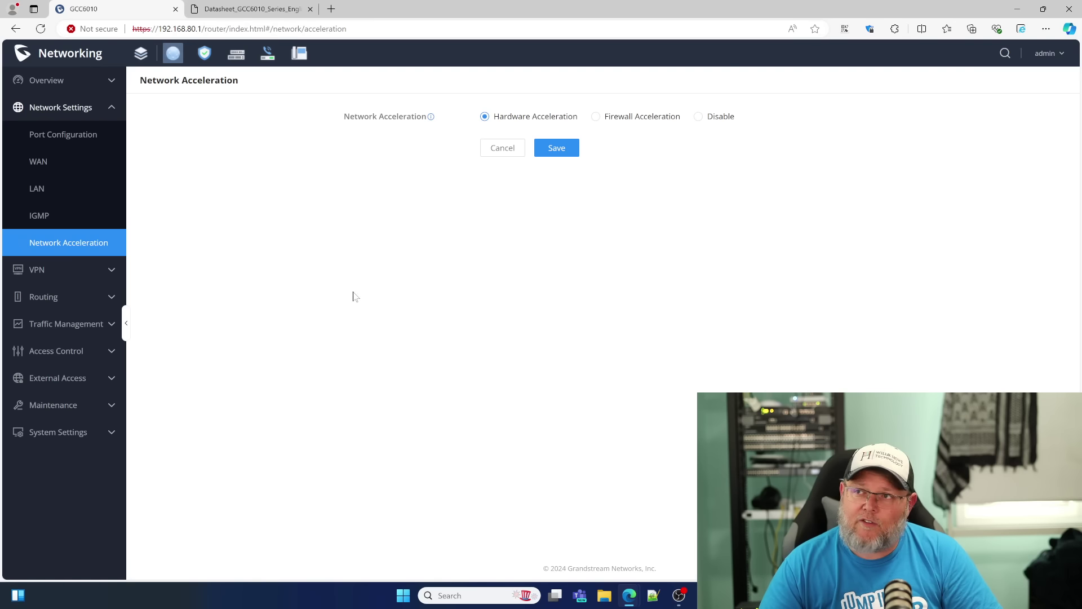
# Step: Step through the VPN pages: PPTP, IPSec, OpenVPN, L2TP, WireGuard and Remote Users
pyautogui.click(110, 111)
pyautogui.click(105, 135)
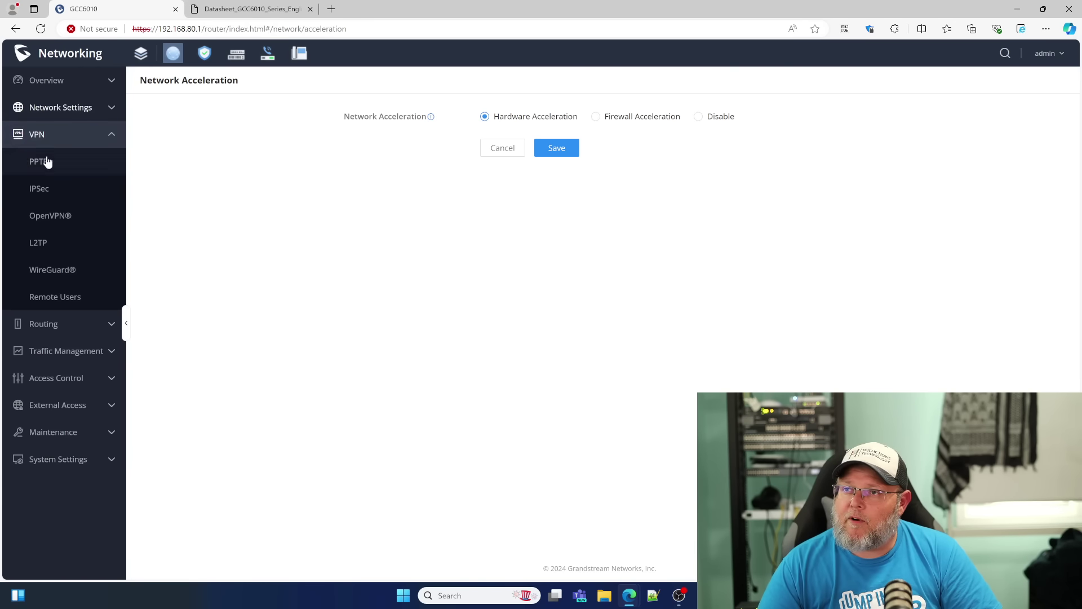
pyautogui.click(78, 164)
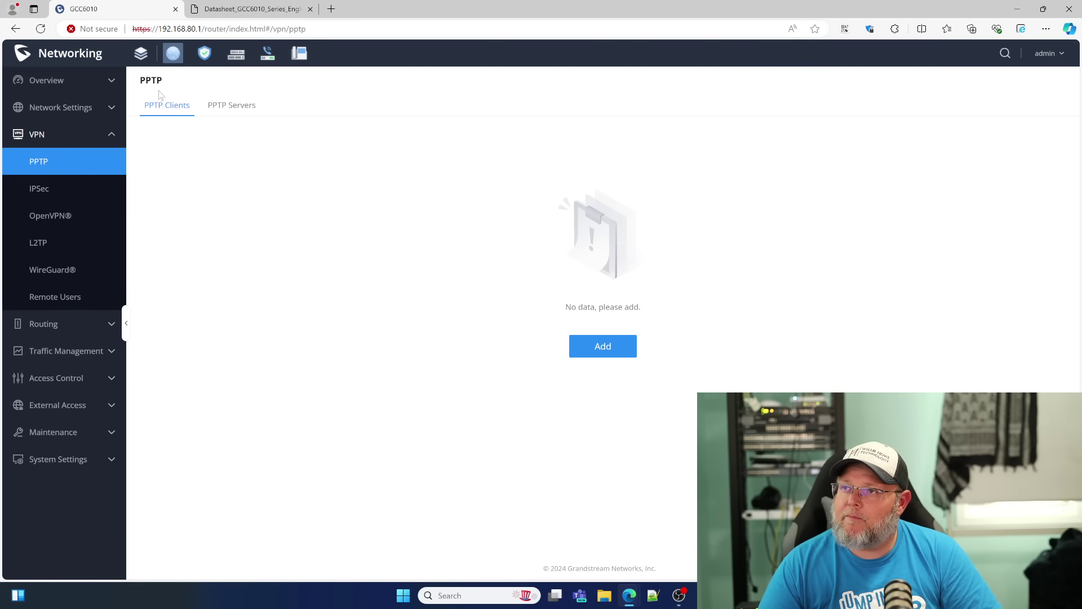
pyautogui.click(44, 192)
pyautogui.click(56, 216)
pyautogui.click(51, 249)
pyautogui.click(64, 271)
pyautogui.click(73, 294)
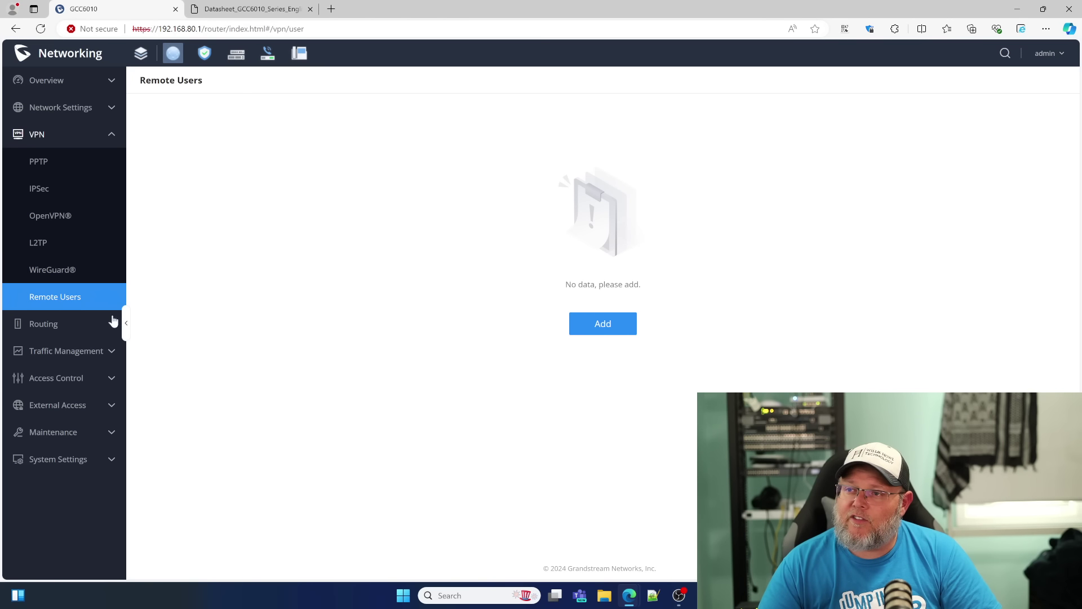
# Step: Review policy routes, a new policy route form, IPv4/IPv6 static routes, then the disabled Traffic Statistics page
pyautogui.click(55, 330)
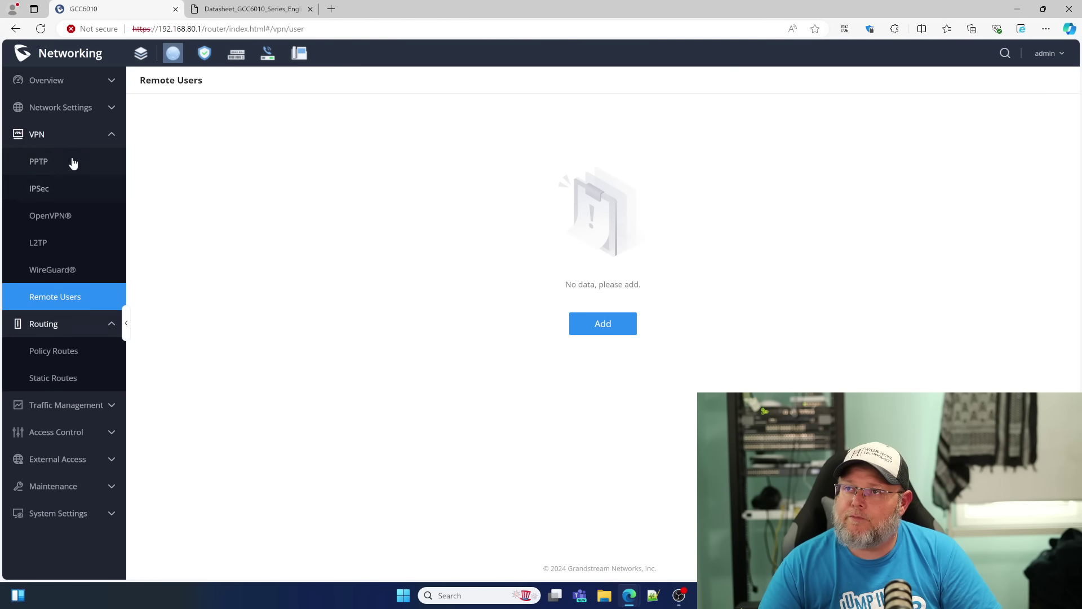
pyautogui.click(69, 134)
pyautogui.click(49, 191)
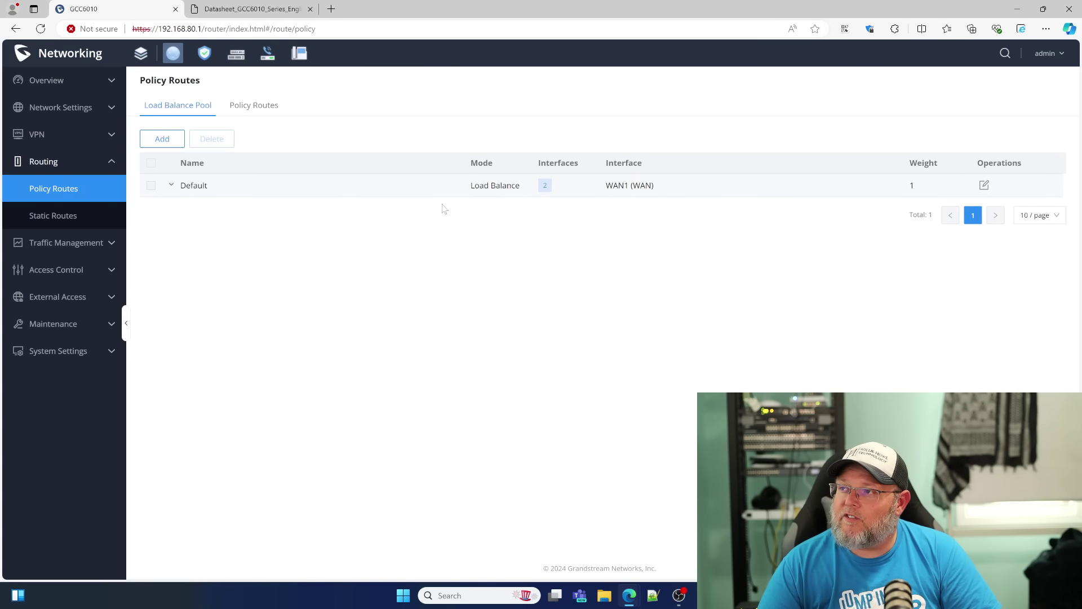
pyautogui.click(252, 113)
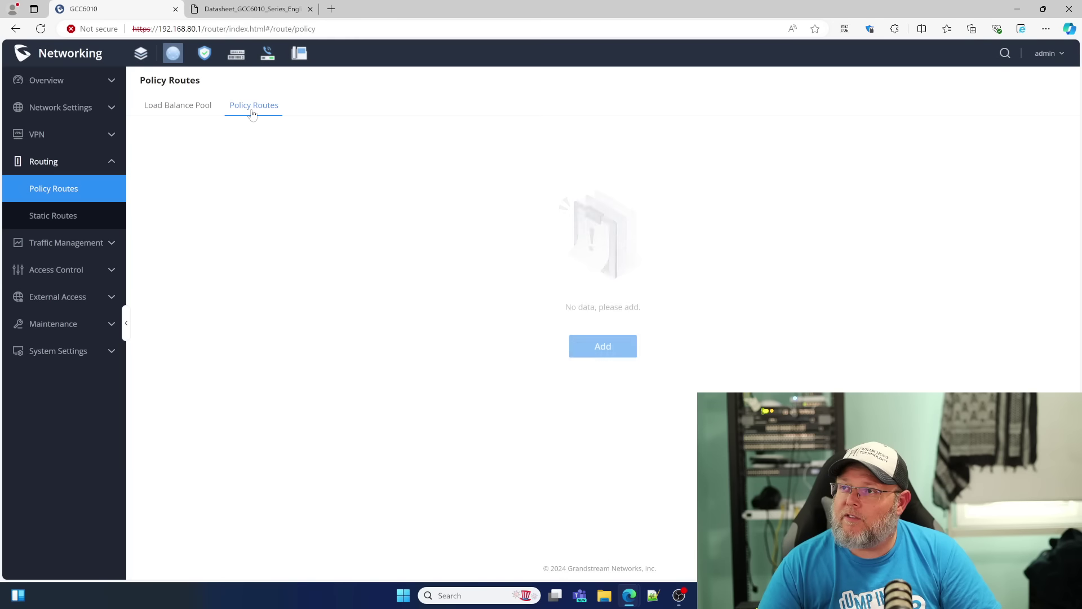
pyautogui.click(603, 345)
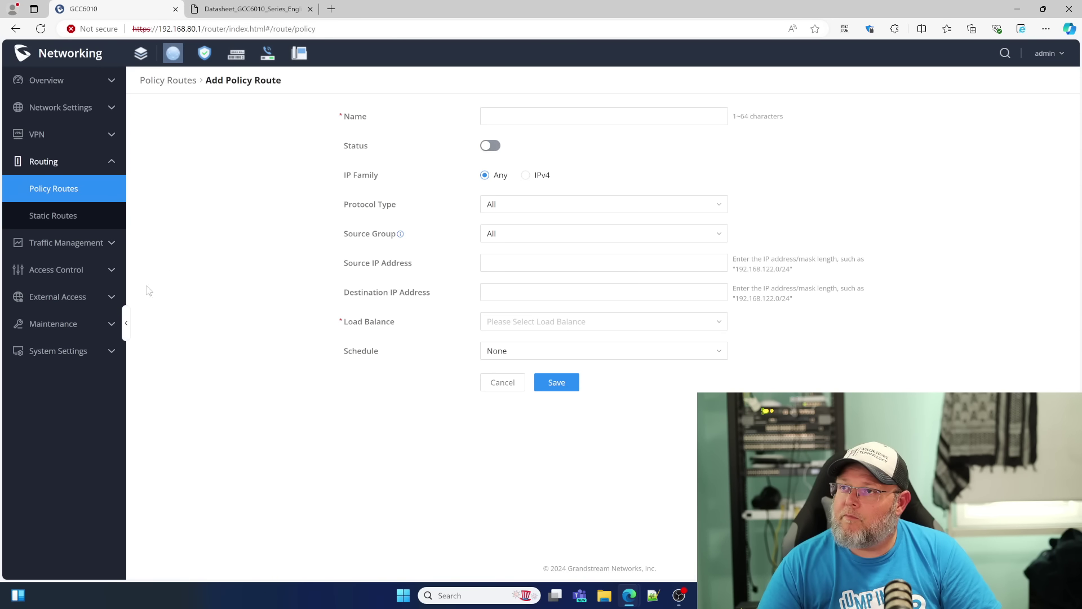
pyautogui.click(63, 218)
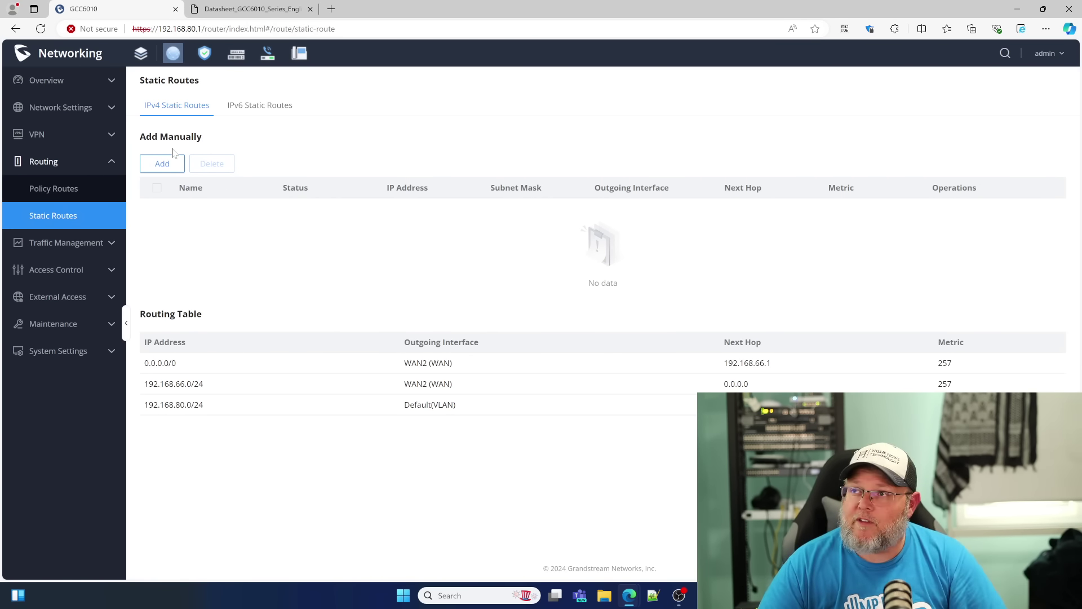
pyautogui.click(267, 112)
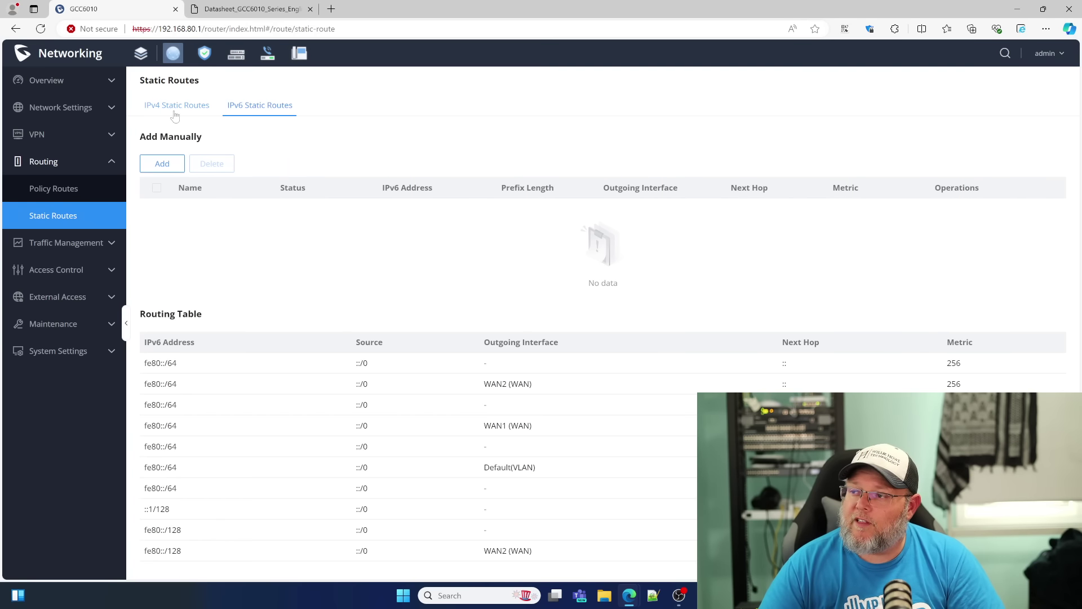
pyautogui.click(170, 113)
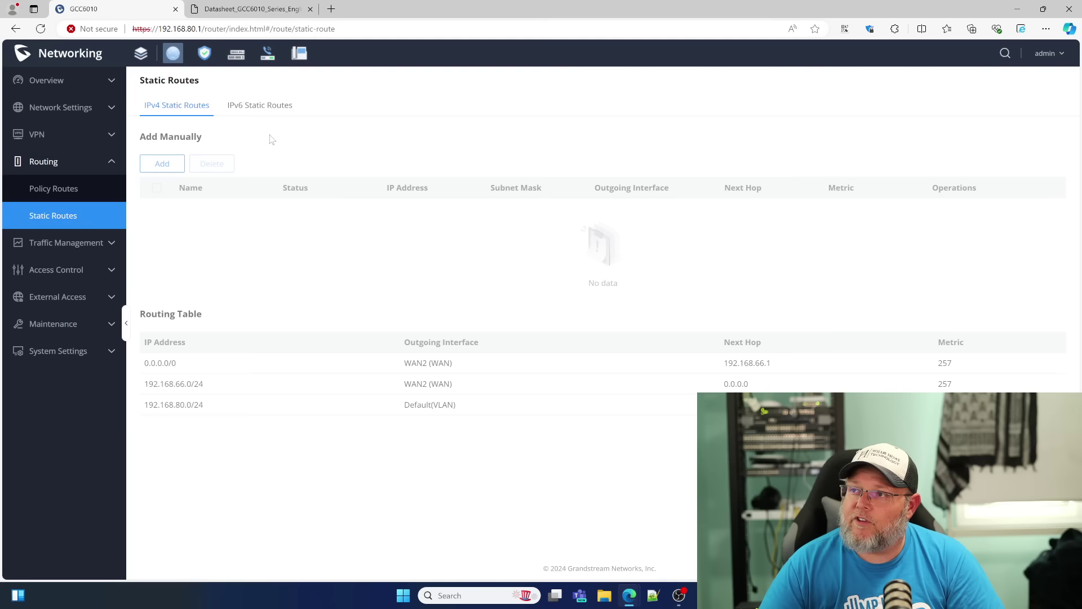
pyautogui.click(70, 169)
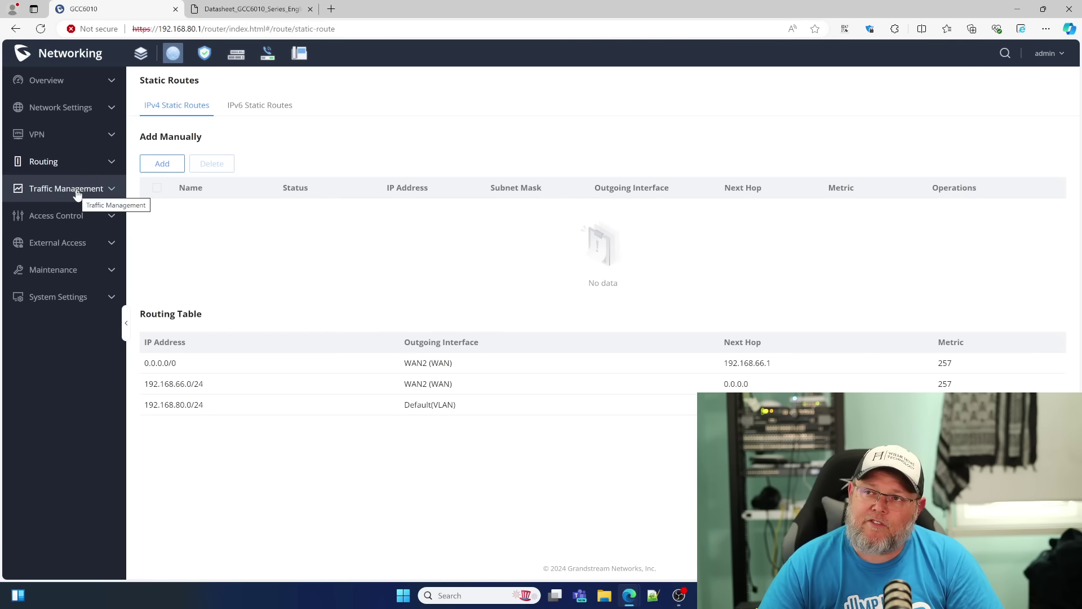
pyautogui.click(77, 190)
pyautogui.click(60, 216)
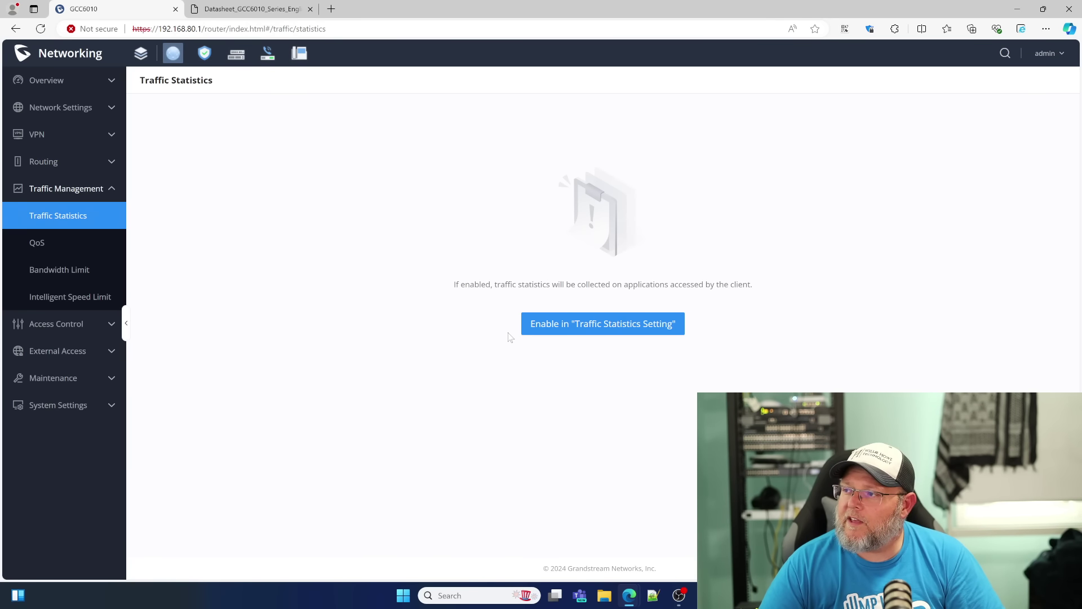
# Step: Review the QoS General Settings, APP Class, Class Rules and VoIP Settings tabs
pyautogui.click(40, 243)
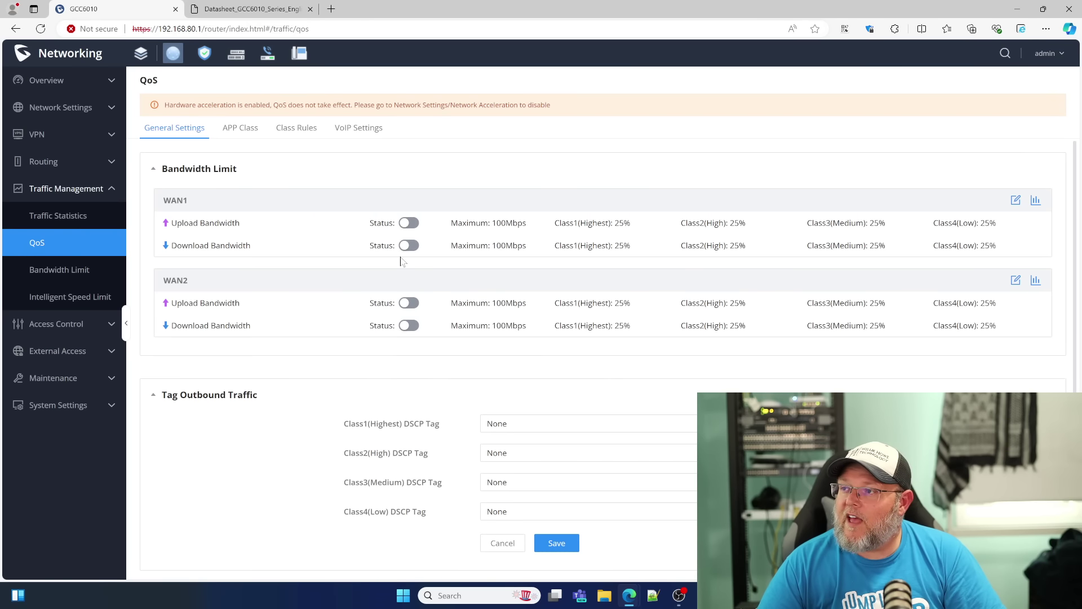
pyautogui.scroll(-1, 448, 280)
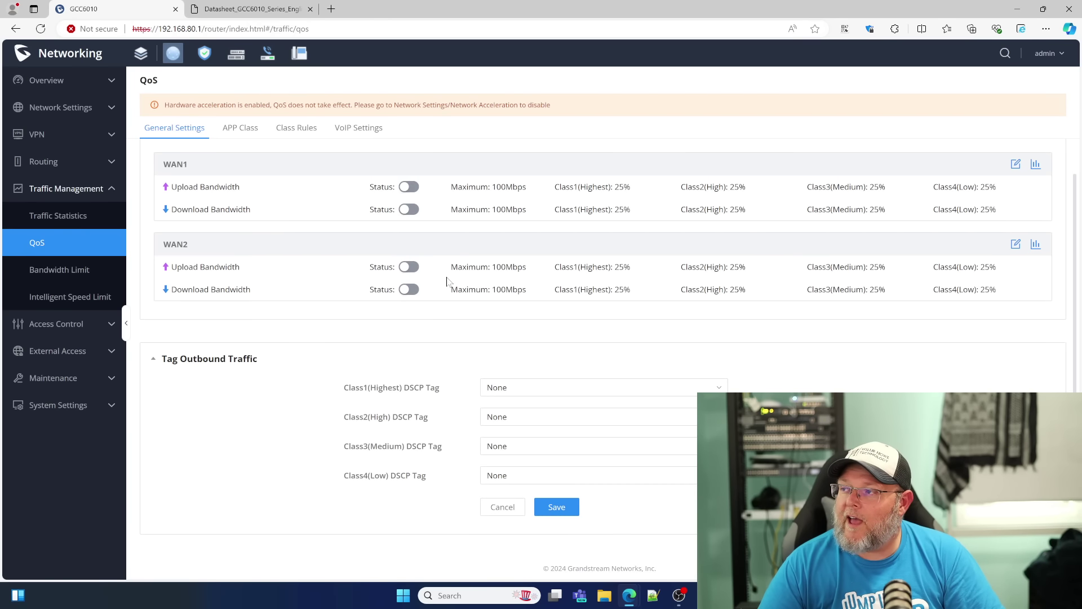
pyautogui.scroll(1, 449, 280)
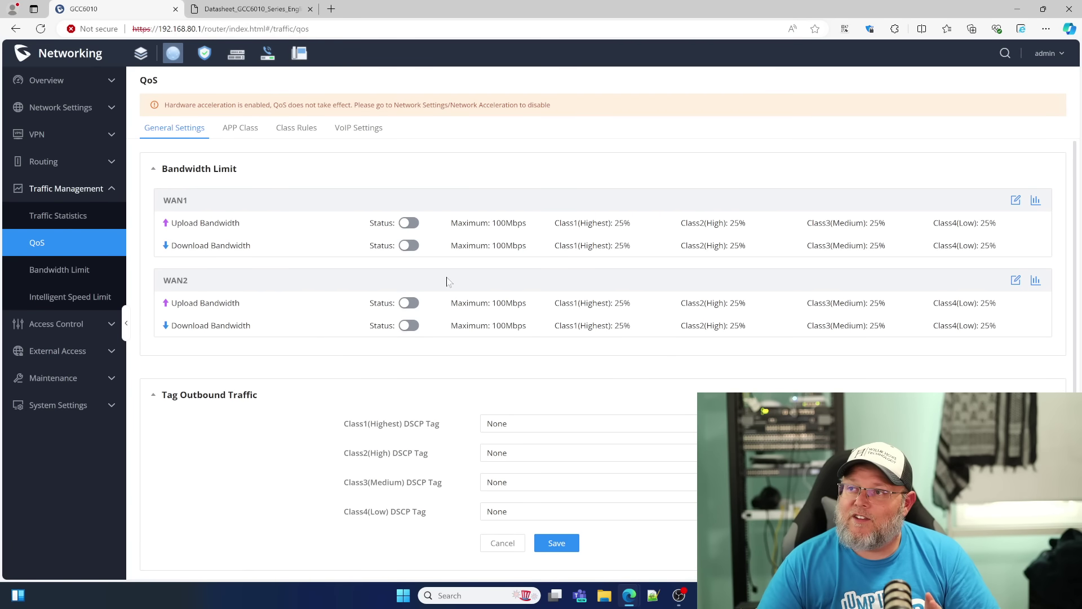
pyautogui.click(241, 129)
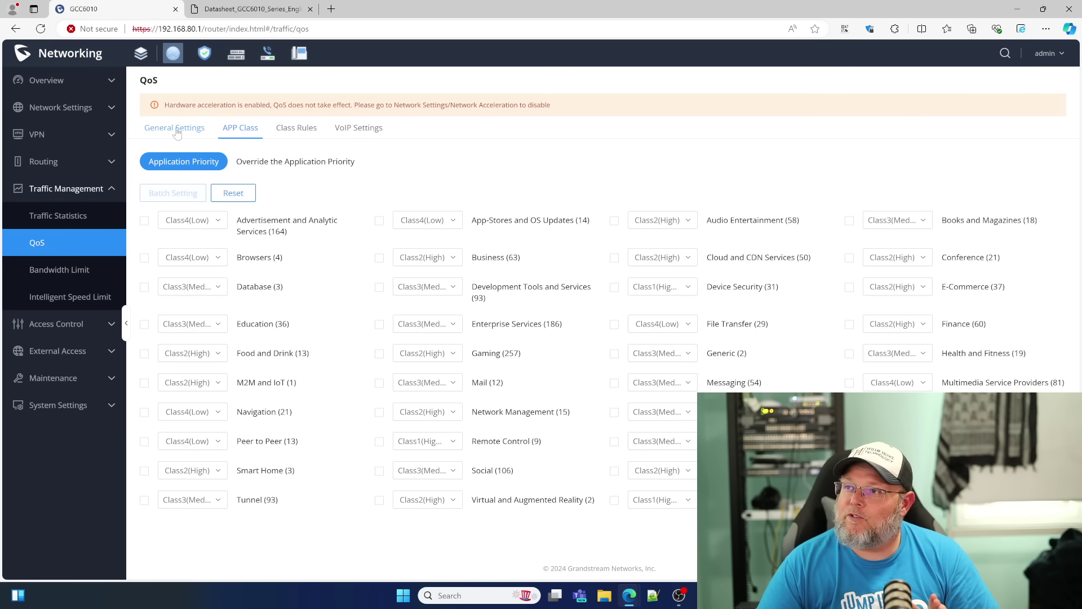
pyautogui.click(159, 132)
pyautogui.scroll(-2, 282, 237)
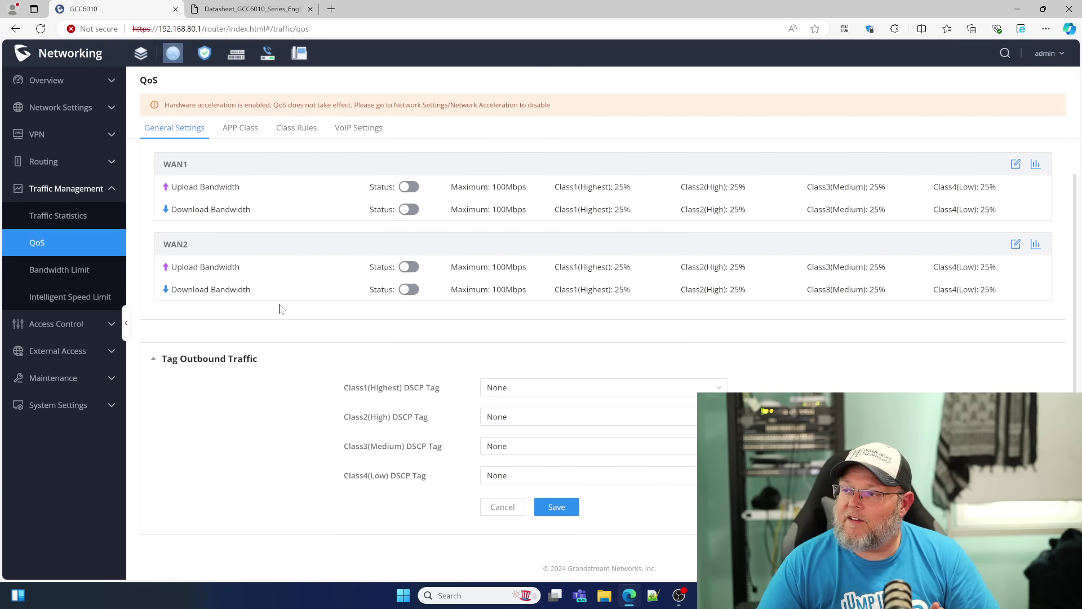
pyautogui.scroll(2, 231, 284)
pyautogui.click(296, 129)
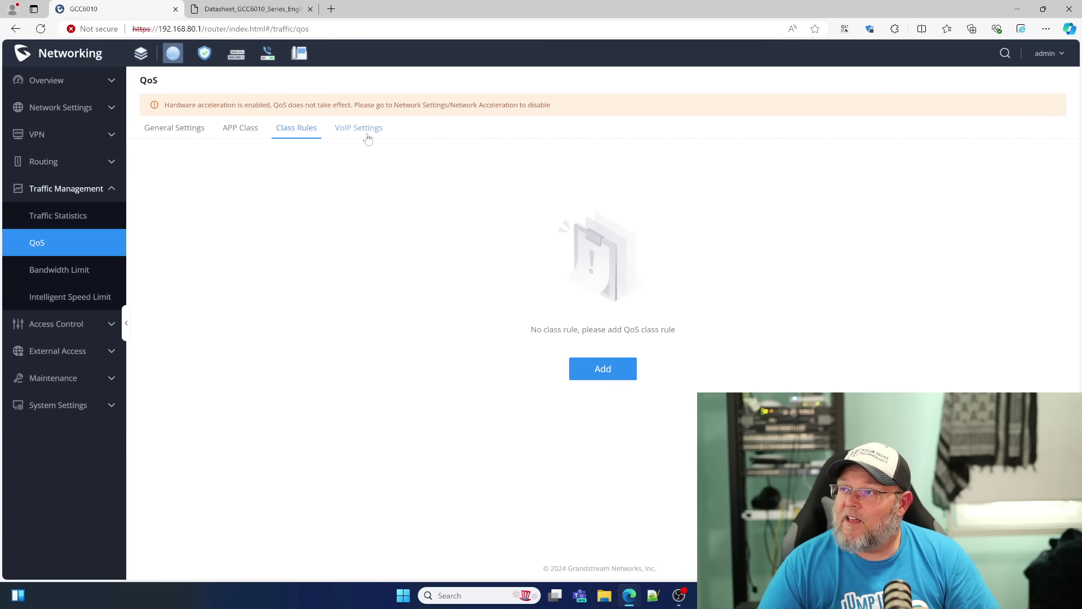
pyautogui.click(367, 131)
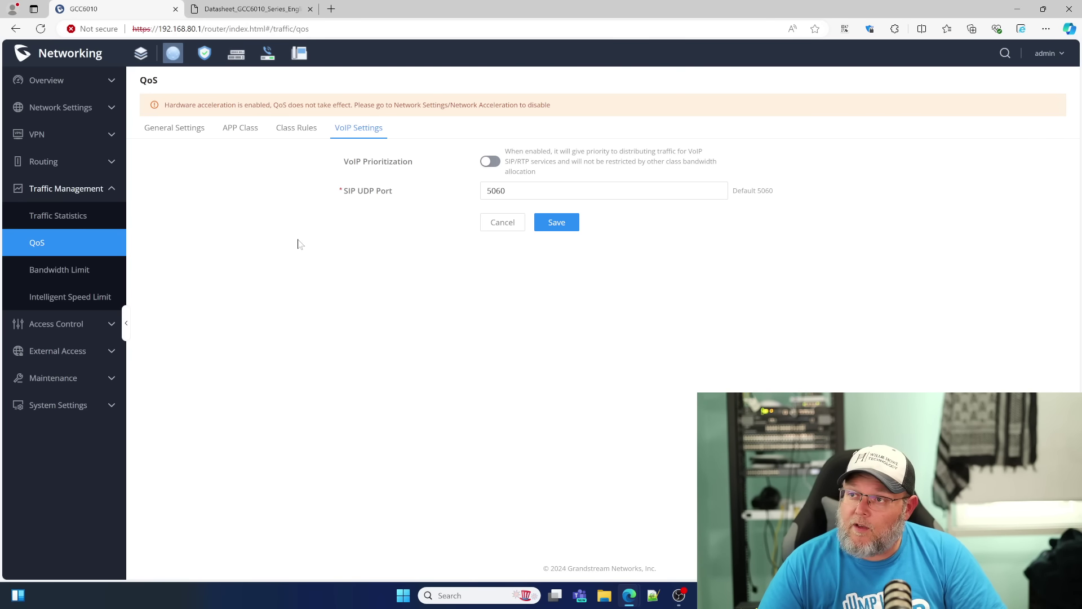
# Step: View the Add Bandwidth Limit form, then the switched-off Intelligent Speed Limit page
pyautogui.click(41, 271)
pyautogui.click(607, 324)
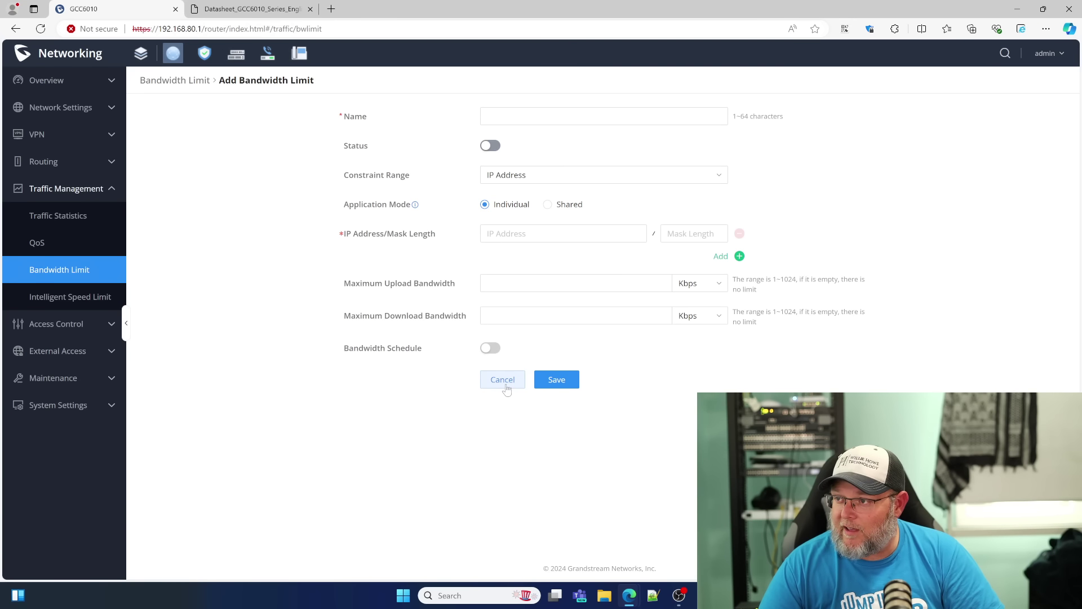
pyautogui.moveTo(493, 349)
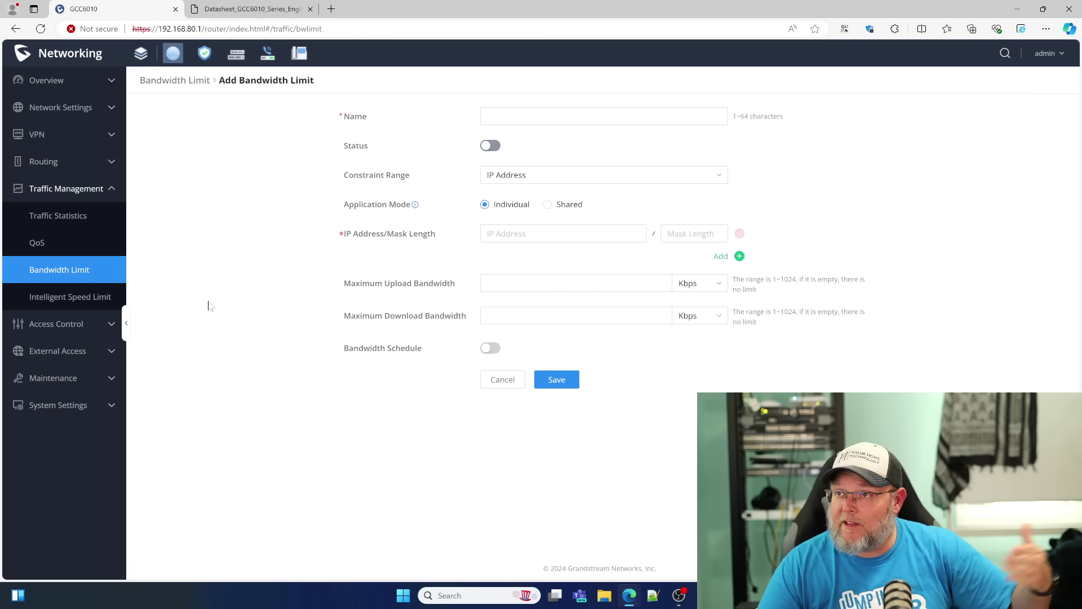
pyautogui.click(77, 299)
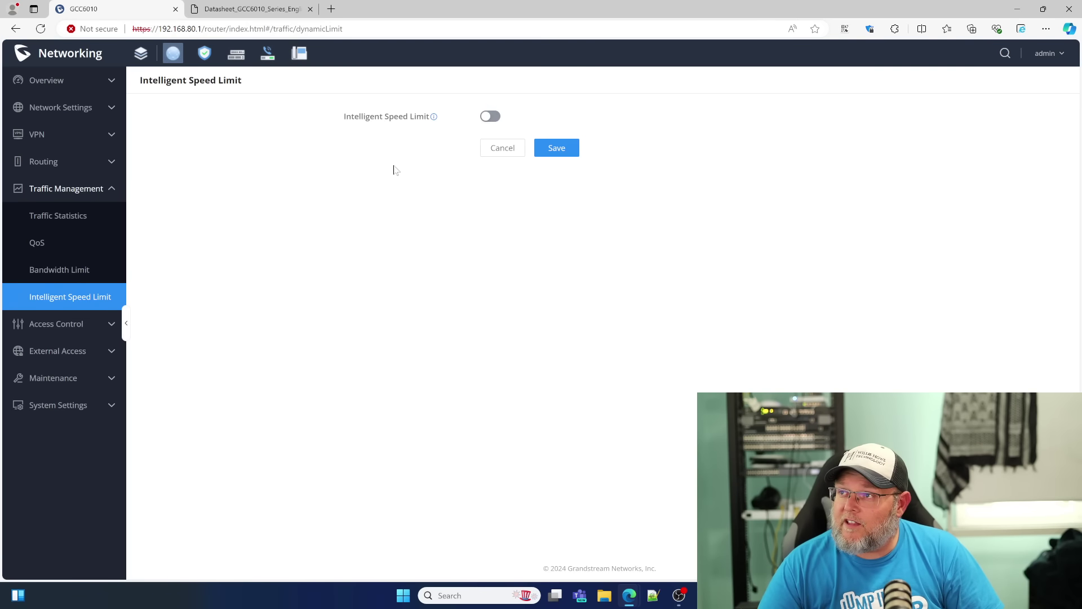
# Step: Check SafeSearch, then start a new DDNS entry and list its service providers
pyautogui.moveTo(435, 120)
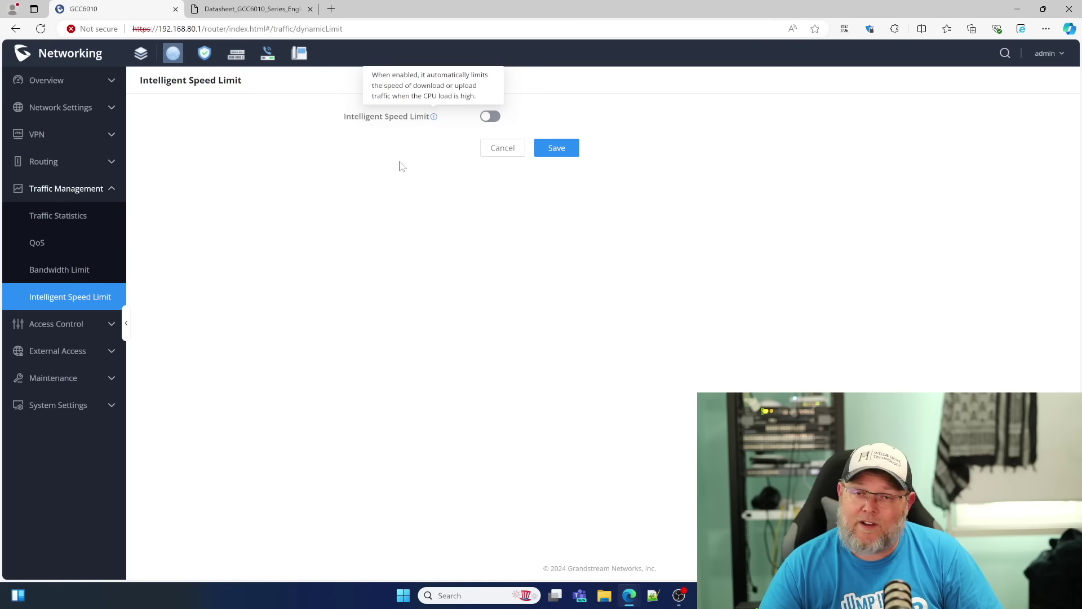
pyautogui.click(82, 190)
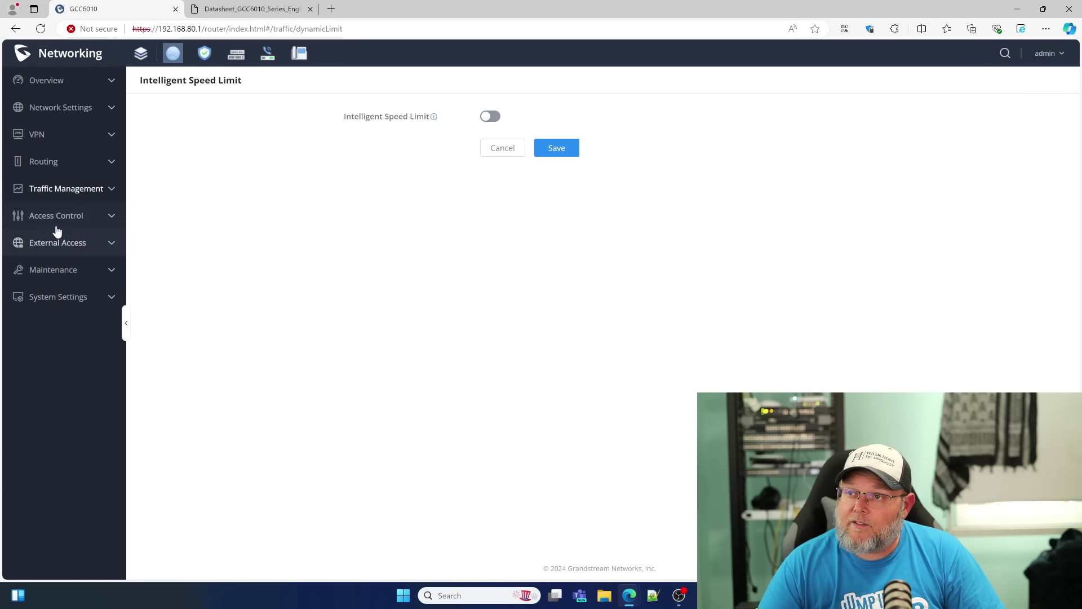
pyautogui.click(57, 223)
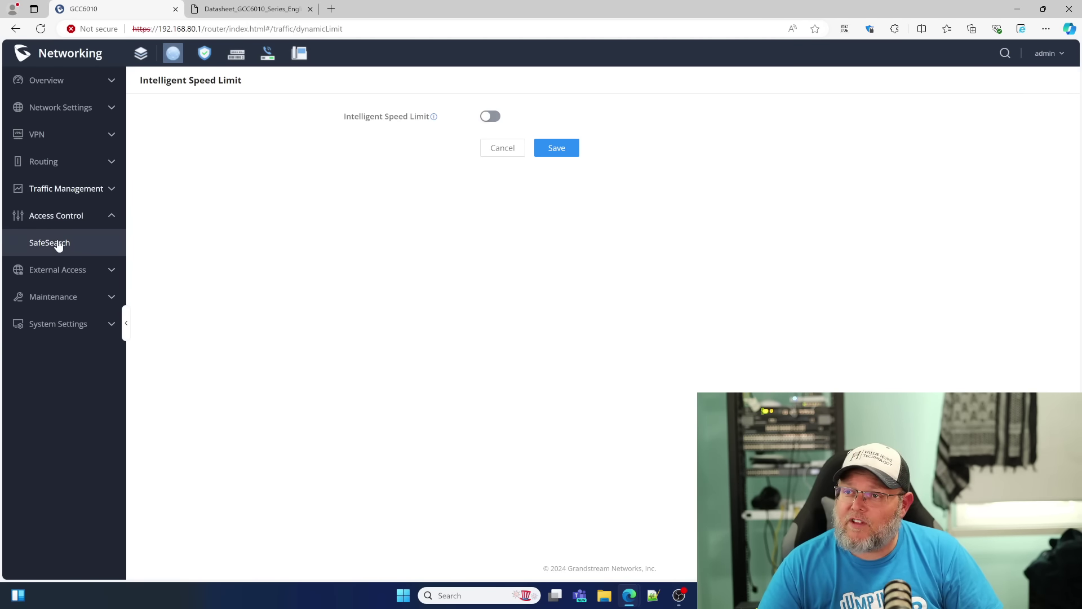
pyautogui.click(58, 244)
pyautogui.click(72, 268)
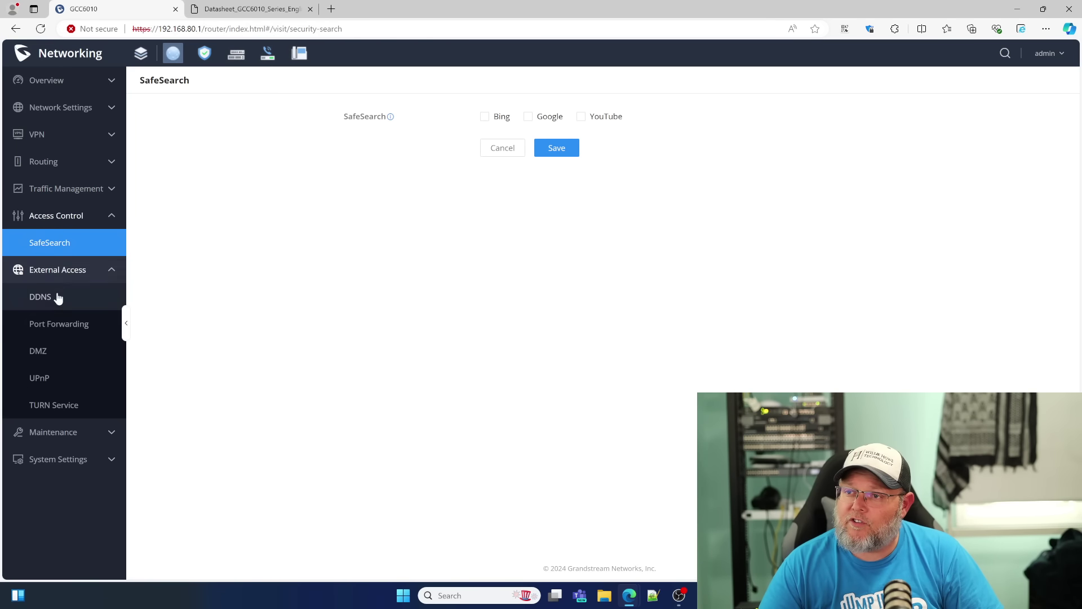
pyautogui.click(28, 294)
pyautogui.click(615, 323)
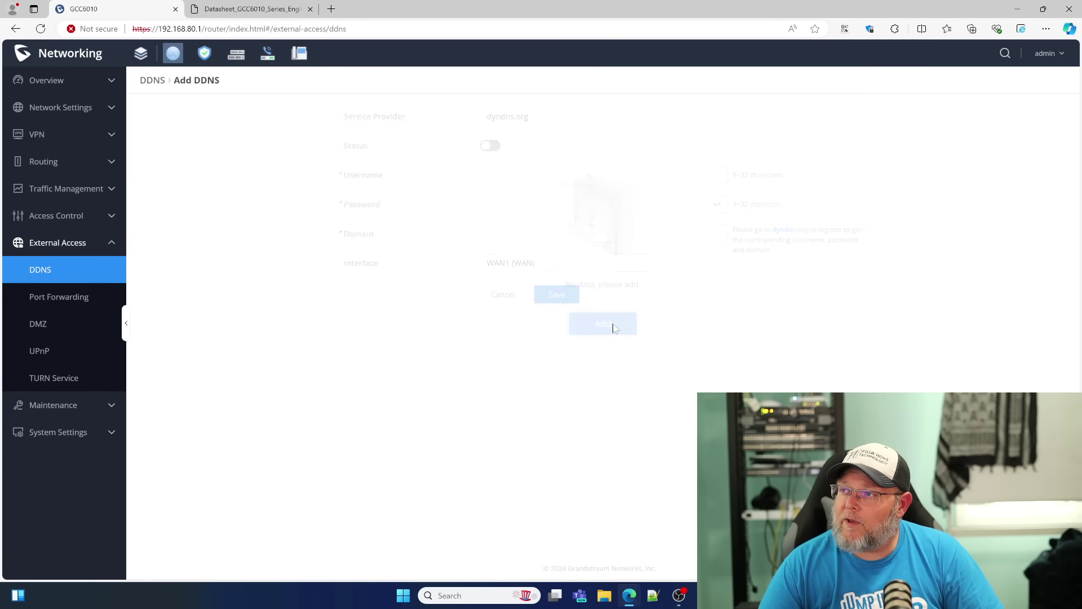
pyautogui.click(532, 118)
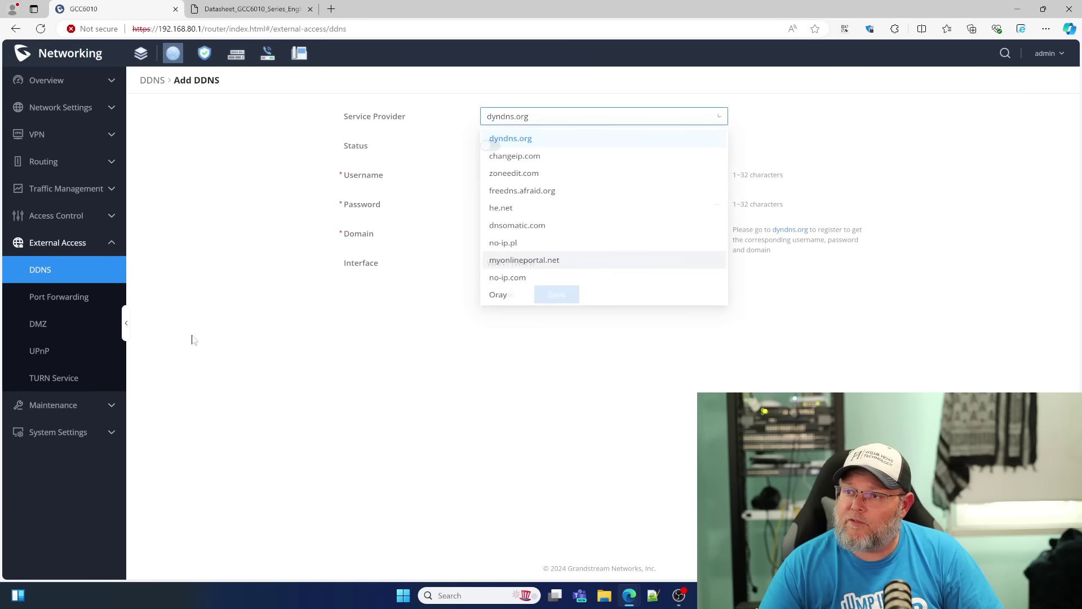
# Step: Browse Port Forwarding, DMZ and UPnP, ending on TURN Service: port 3478, forwarding 60000–61500
pyautogui.click(51, 294)
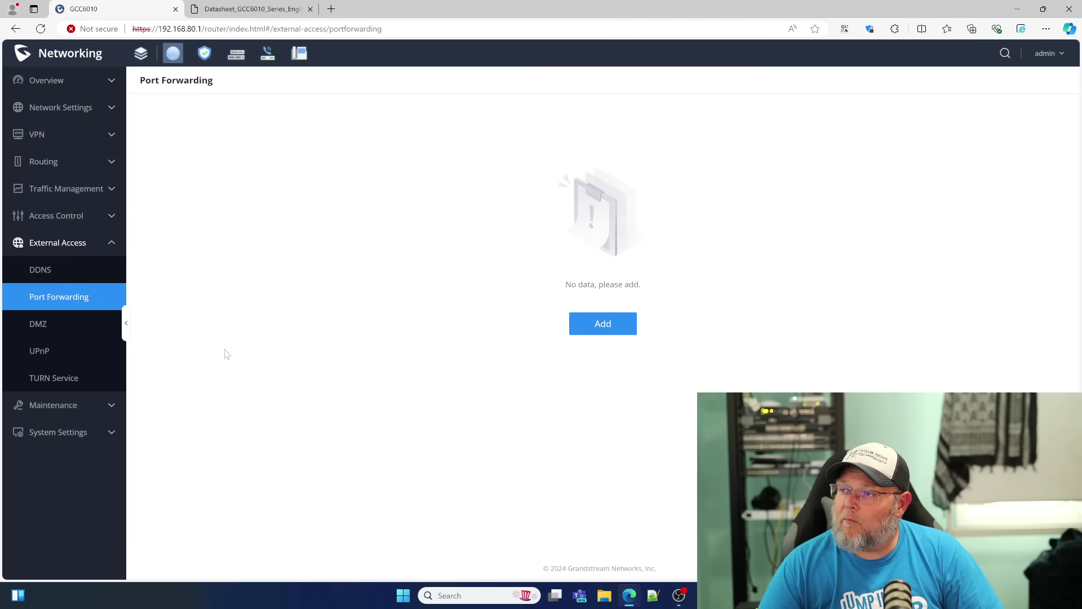
pyautogui.click(41, 323)
pyautogui.click(49, 347)
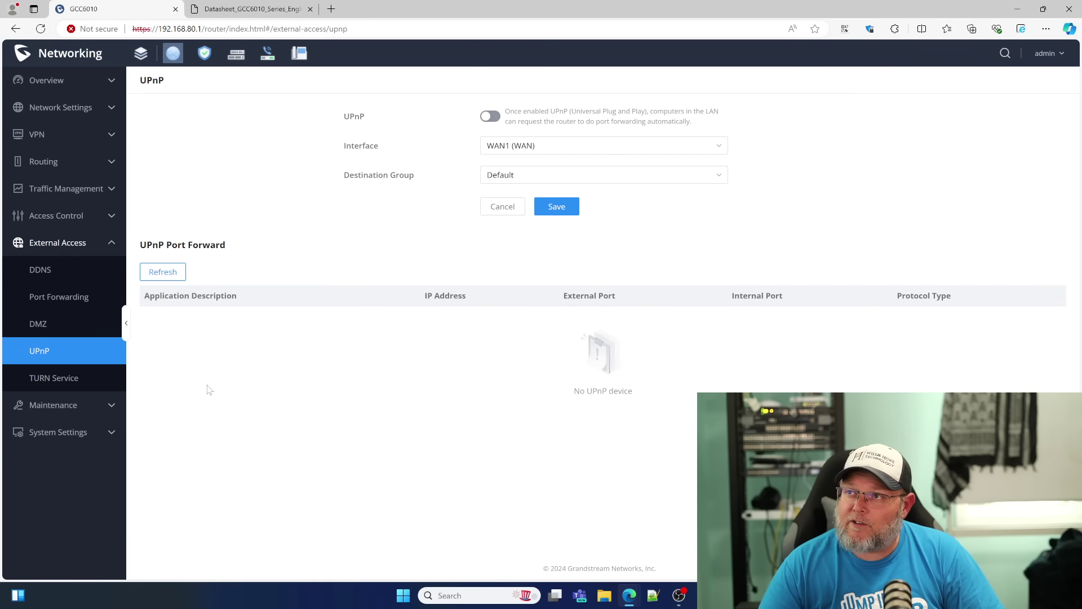
pyautogui.click(45, 378)
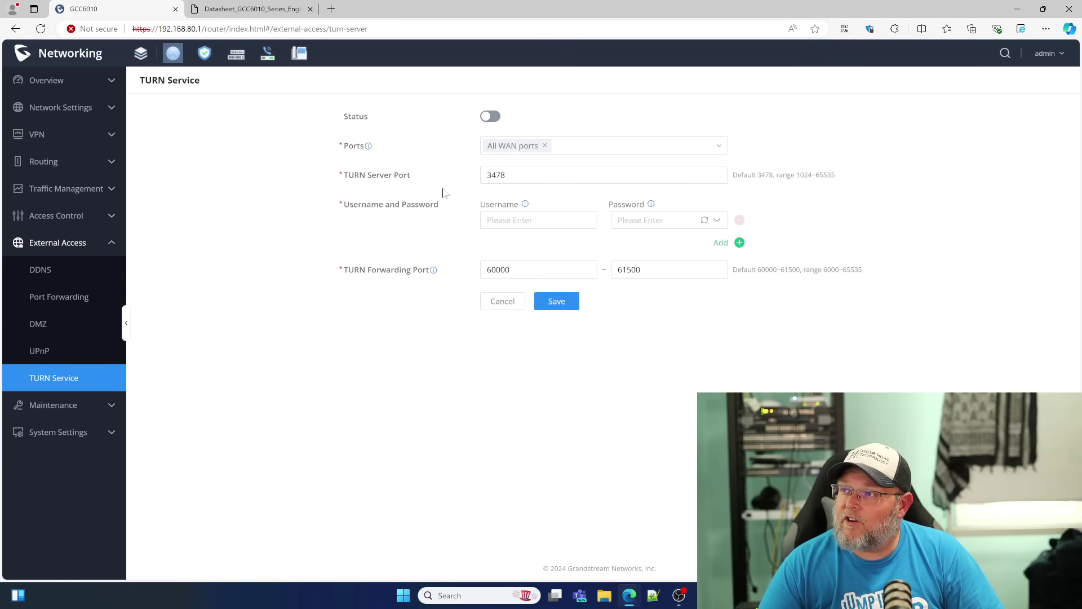
pyautogui.click(93, 243)
pyautogui.click(81, 270)
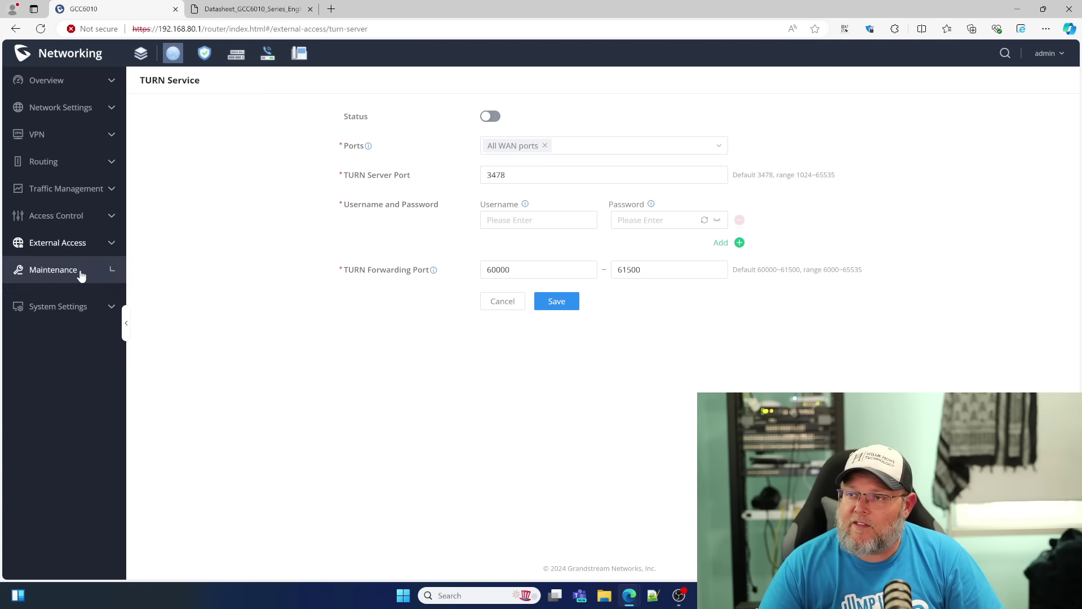
# Step: Review TR-069 and SNMP, then the diagnostics core file, packet capture and external syslog tabs
pyautogui.click(45, 299)
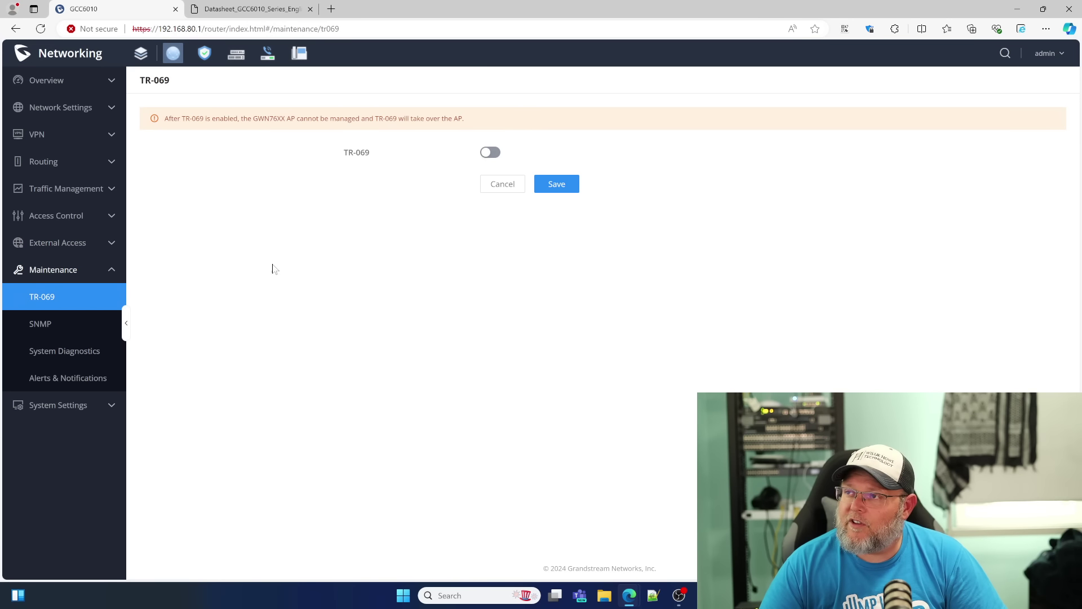
pyautogui.click(47, 323)
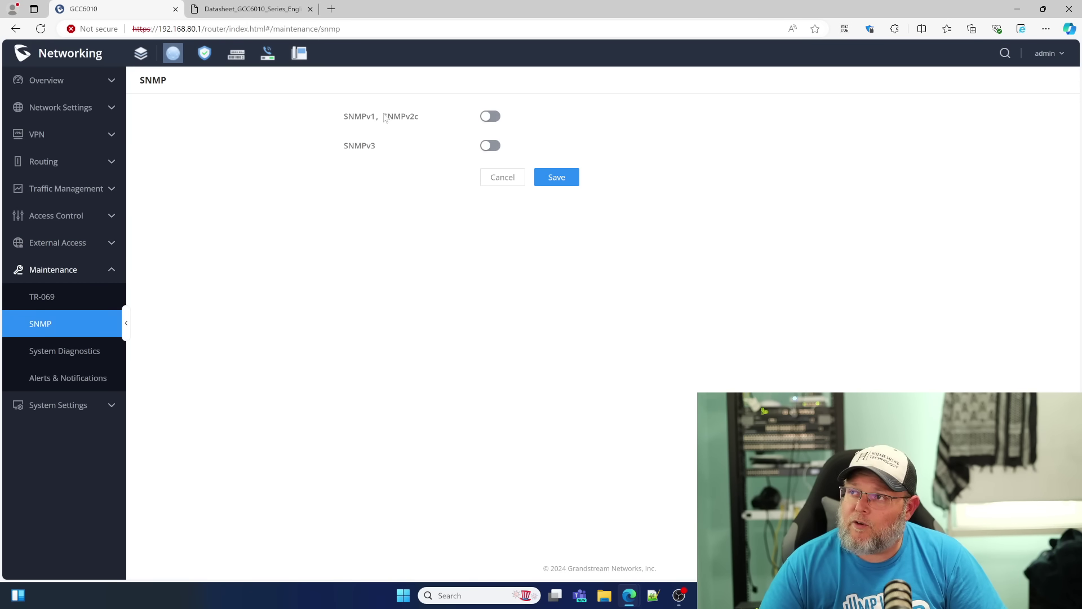
pyautogui.click(54, 354)
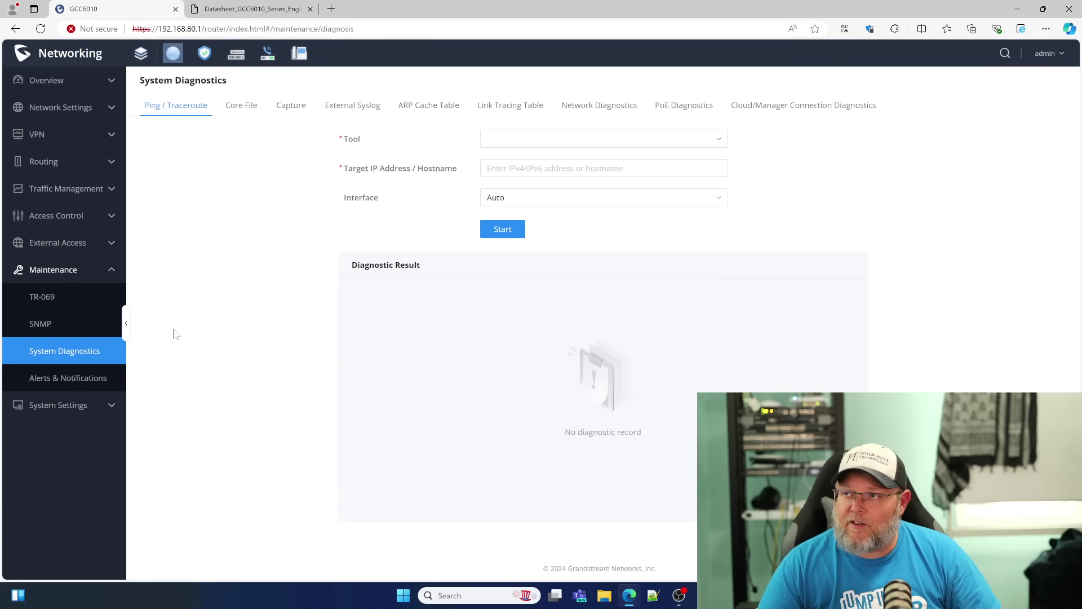
pyautogui.click(253, 109)
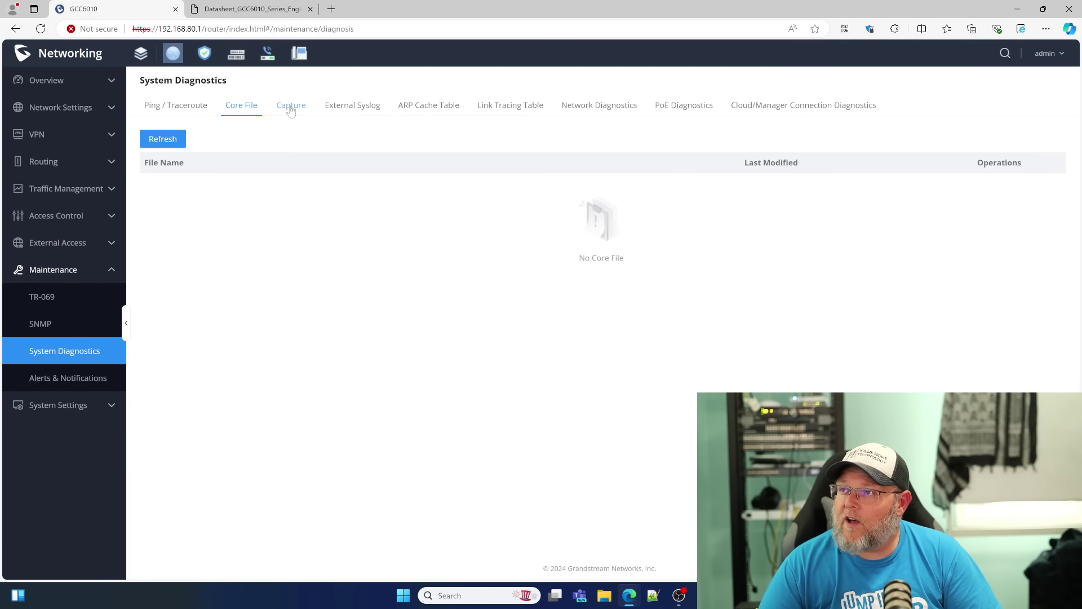
pyautogui.click(291, 110)
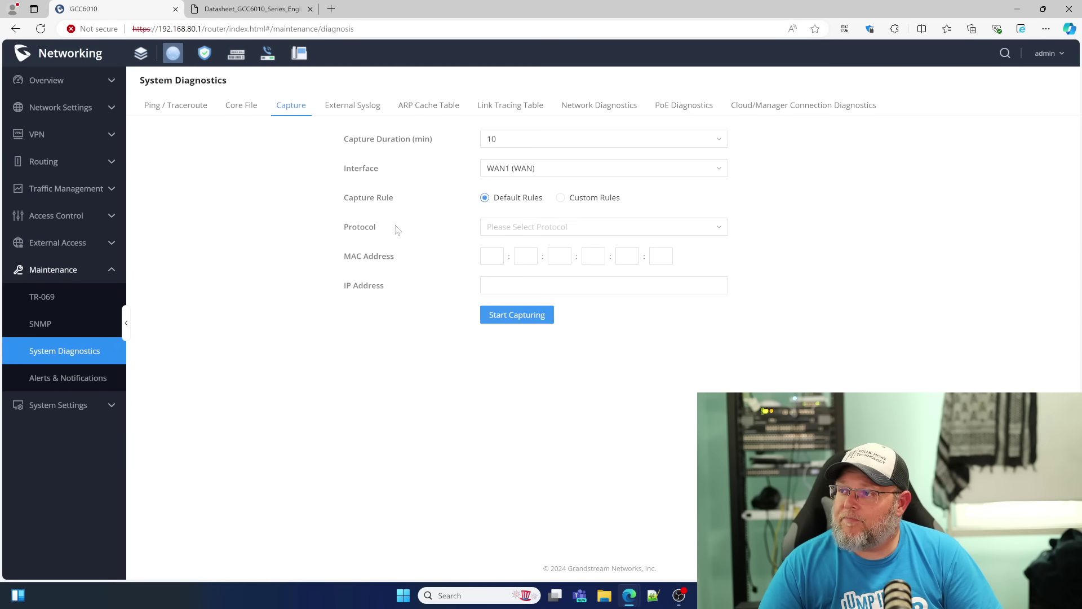
pyautogui.click(354, 107)
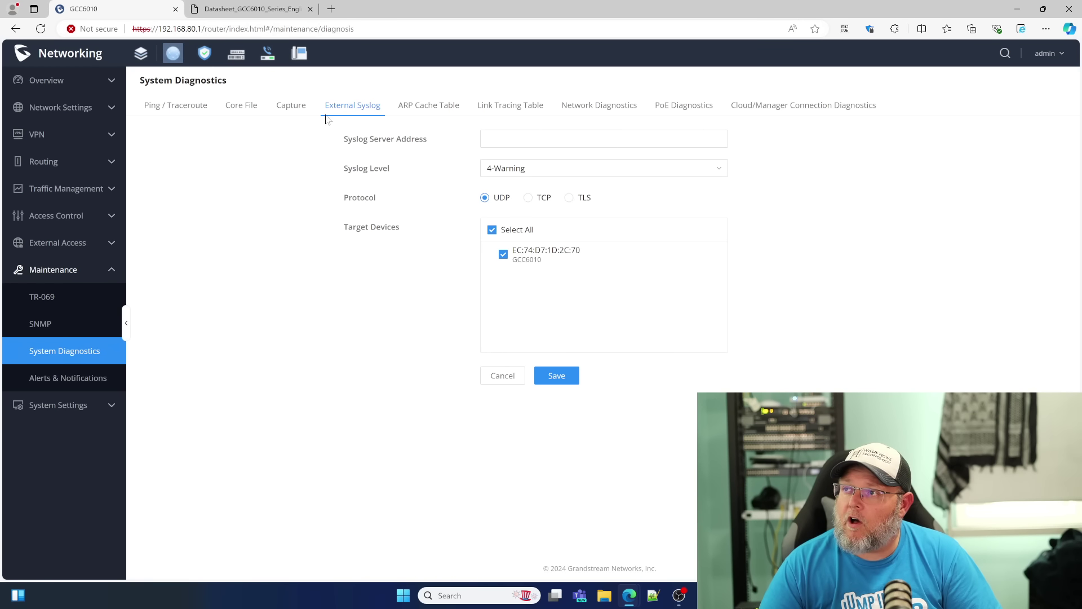
# Step: Check ARP cache, link tracing, network, PoE and cloud diagnostics, ending on the empty alerts list
pyautogui.click(426, 113)
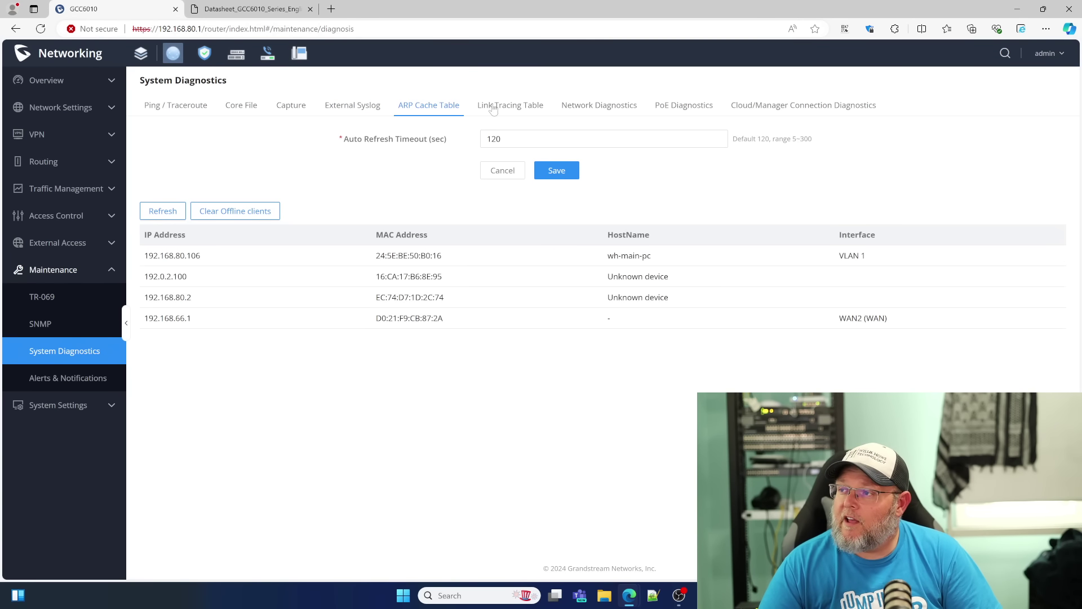
pyautogui.click(517, 114)
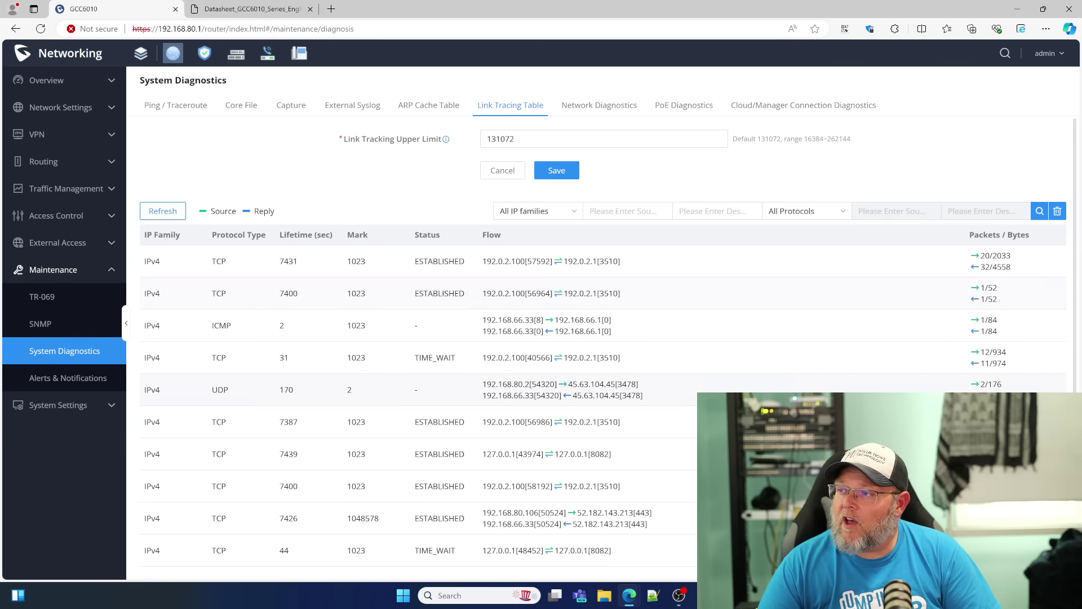
pyautogui.scroll(-1, 451, 389)
pyautogui.scroll(1, 451, 388)
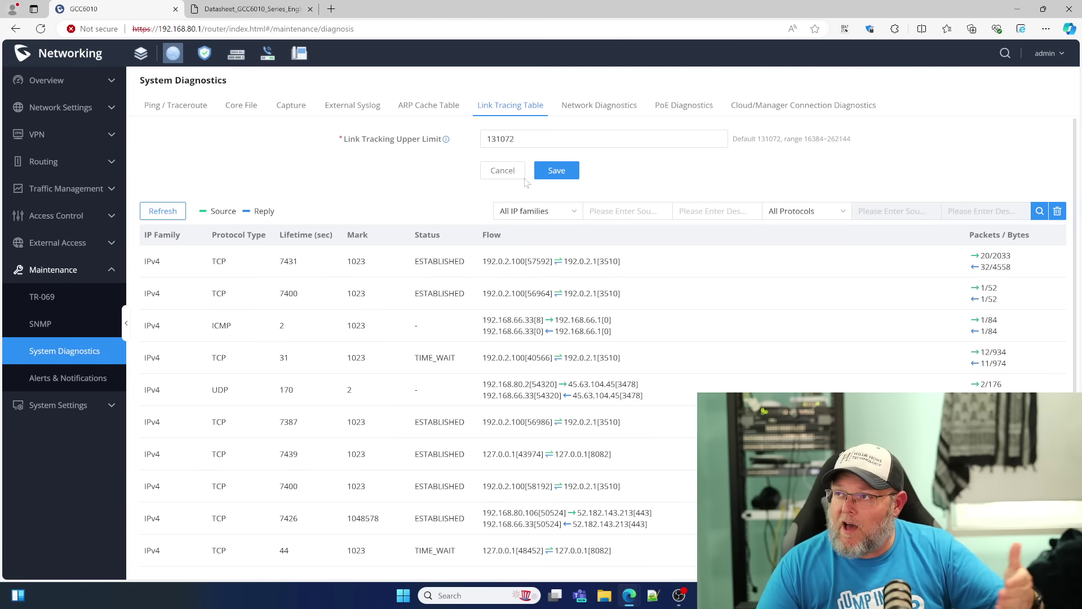
pyautogui.click(562, 112)
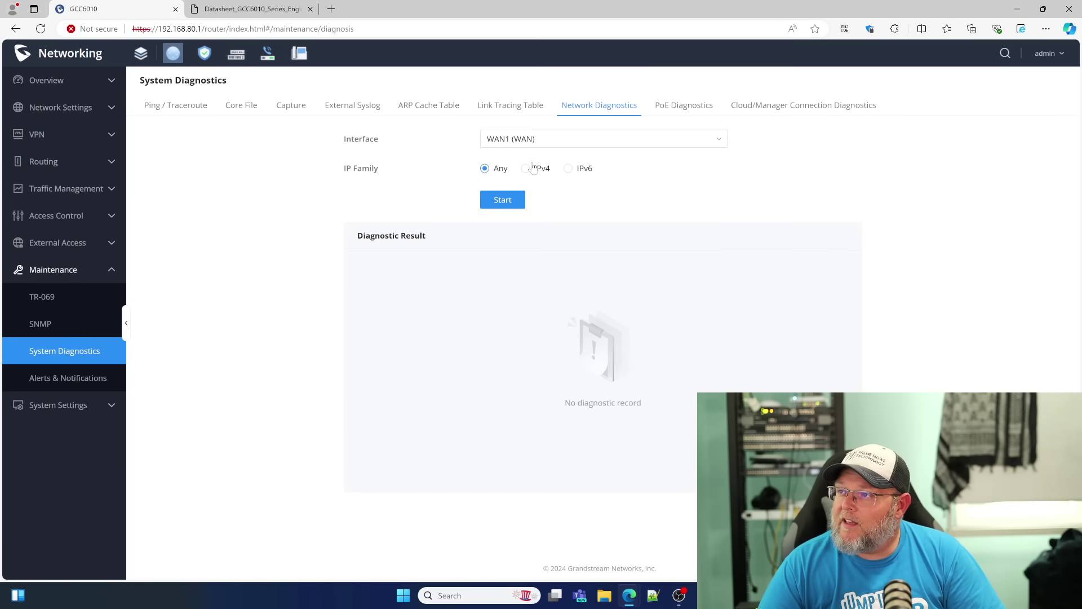
pyautogui.click(678, 106)
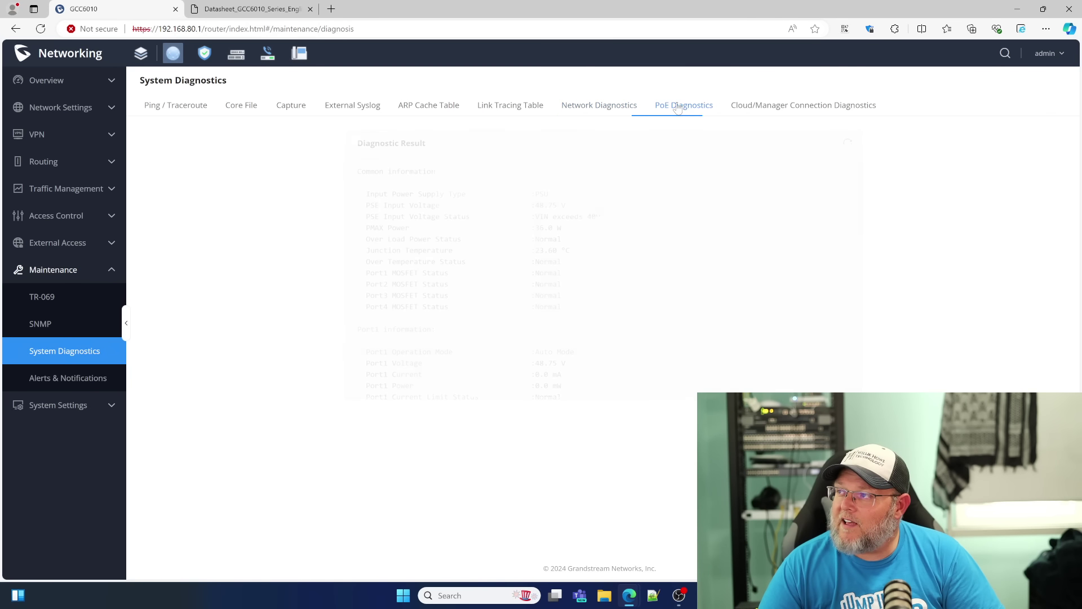
pyautogui.click(756, 109)
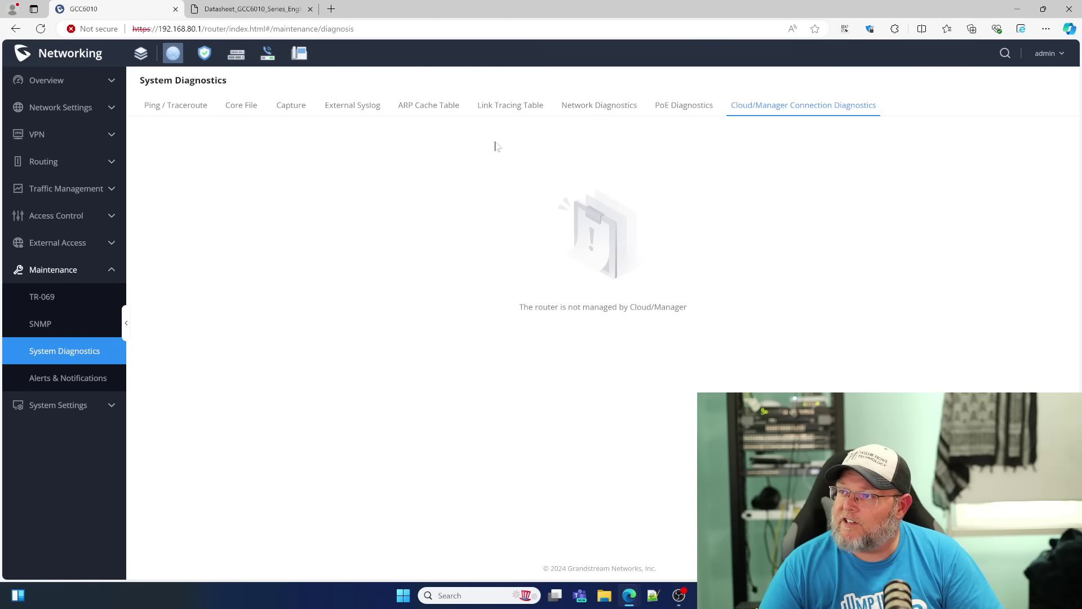
pyautogui.click(177, 108)
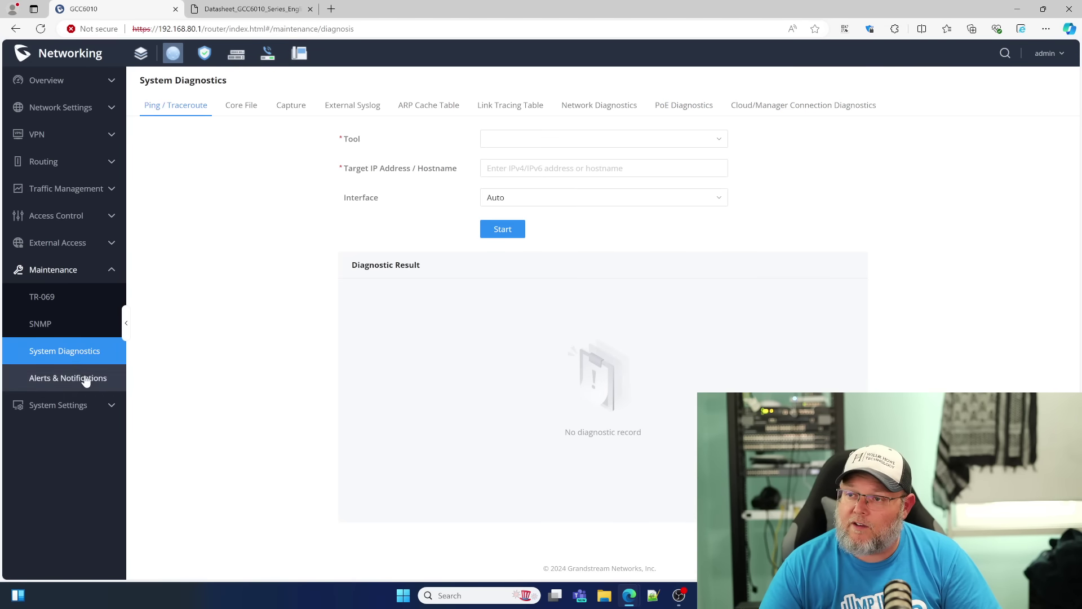
pyautogui.click(113, 379)
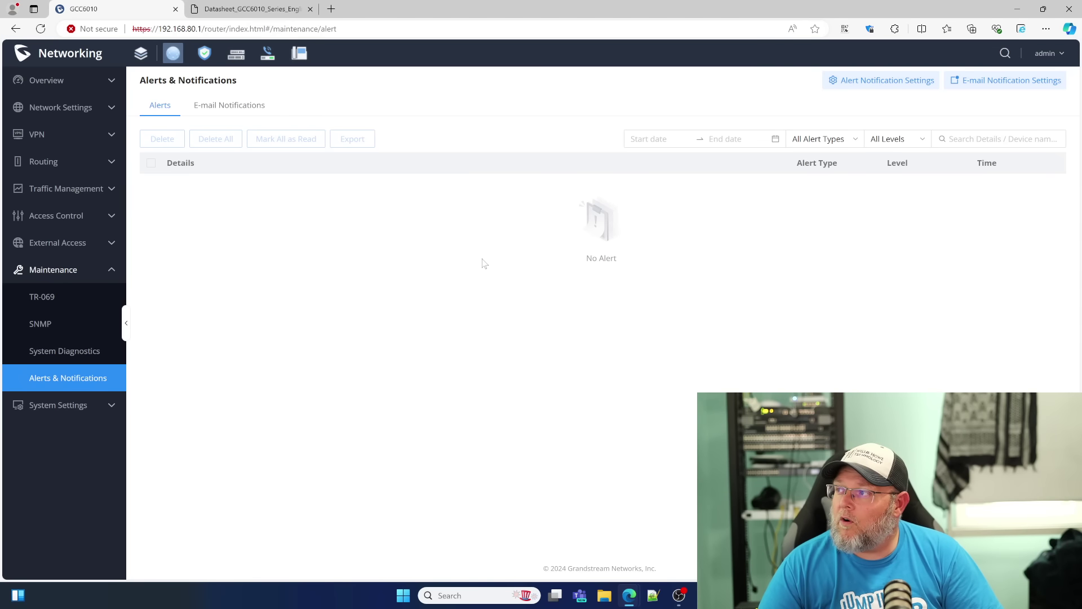
# Step: View E-mail Notifications, then compare the CA and device certificate lists
pyautogui.click(210, 107)
pyautogui.click(160, 107)
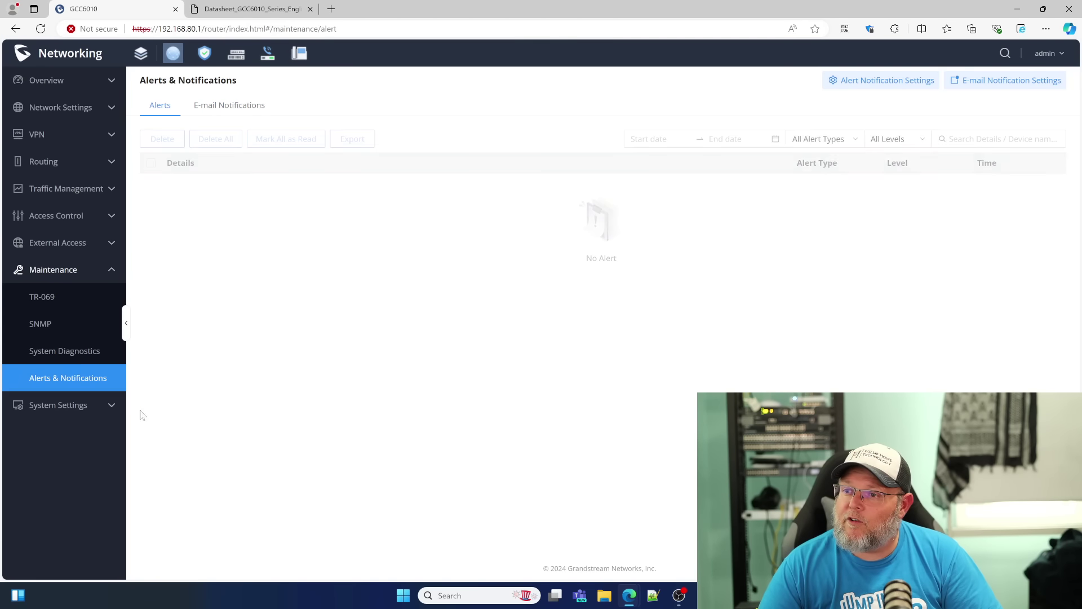
pyautogui.click(61, 406)
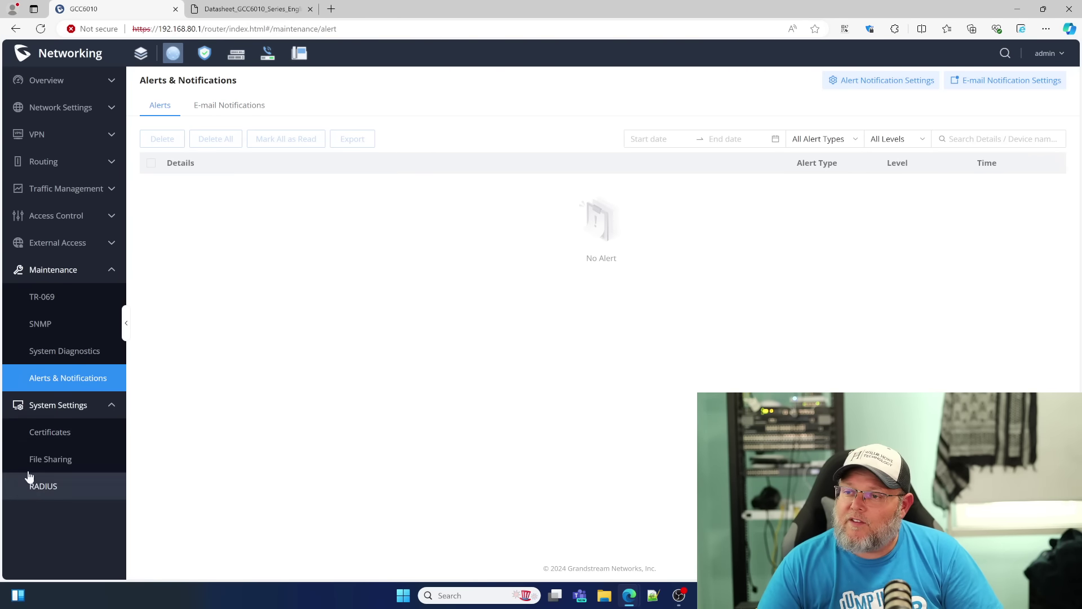
pyautogui.click(47, 437)
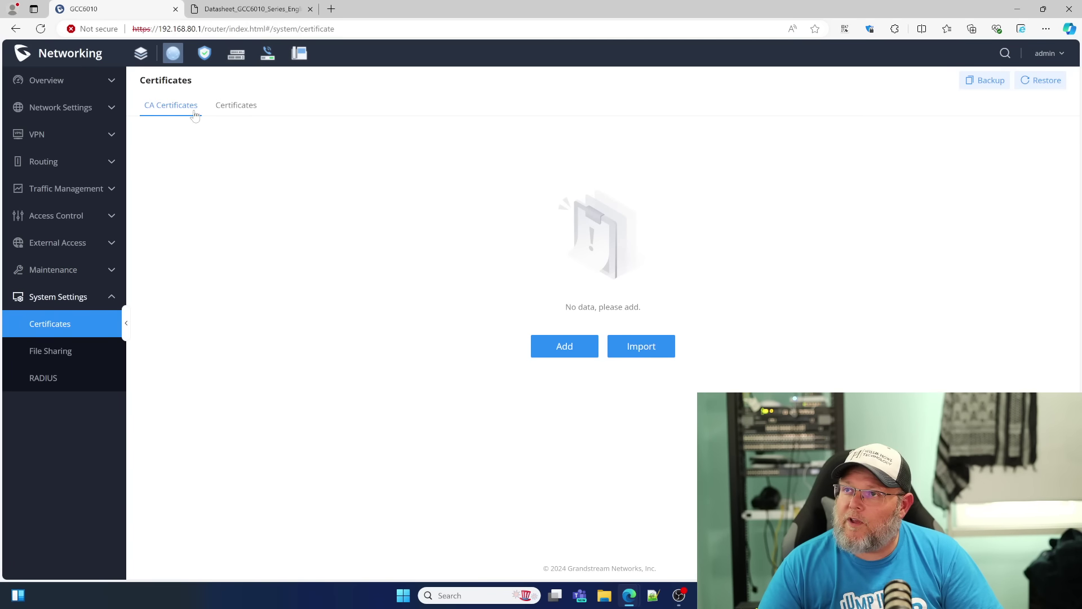
pyautogui.click(223, 113)
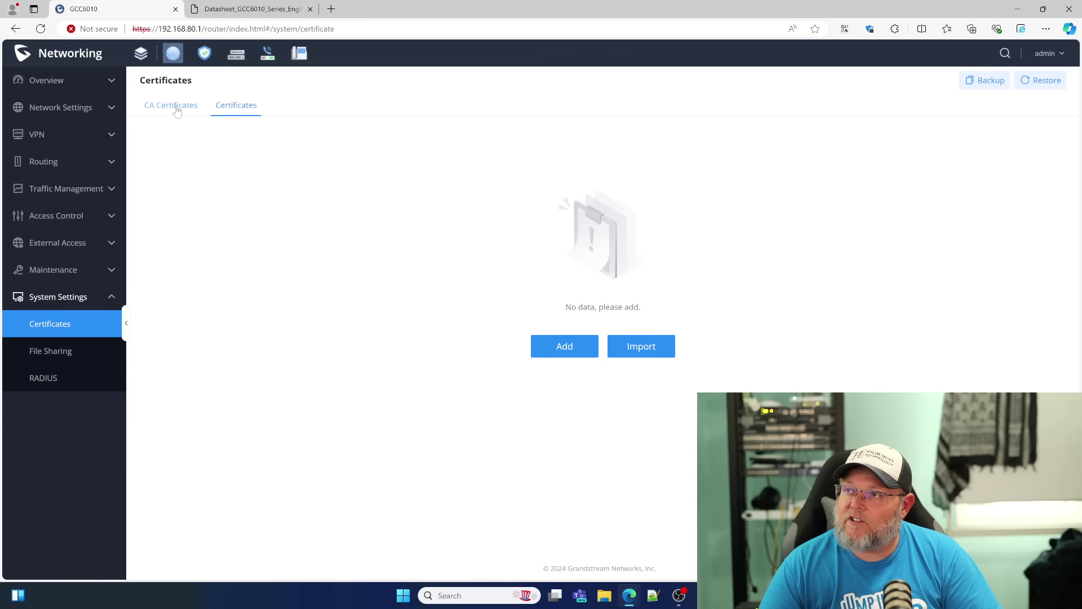
pyautogui.click(176, 107)
pyautogui.click(228, 108)
pyautogui.click(183, 105)
# Step: Check File Sharing, then open and cancel a new RADIUS server form, leaving the list empty
pyautogui.click(55, 360)
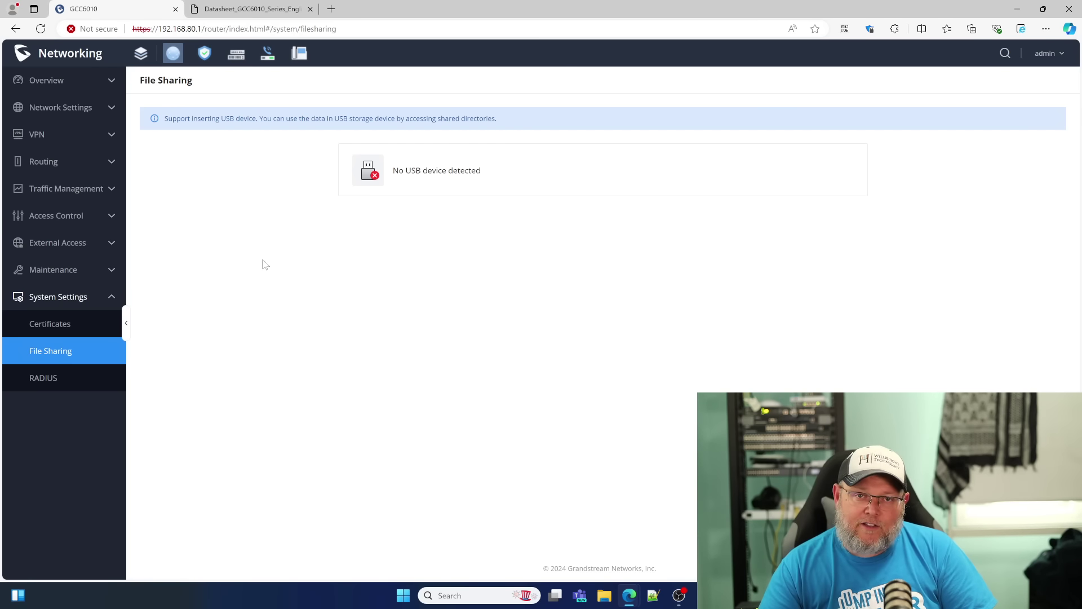
pyautogui.click(58, 380)
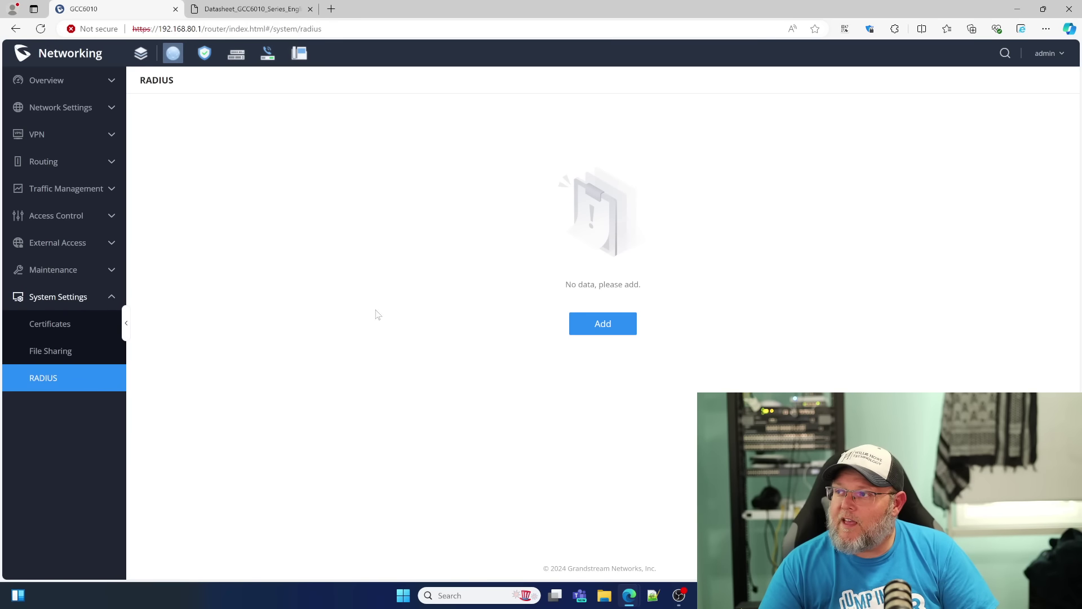
pyautogui.click(579, 323)
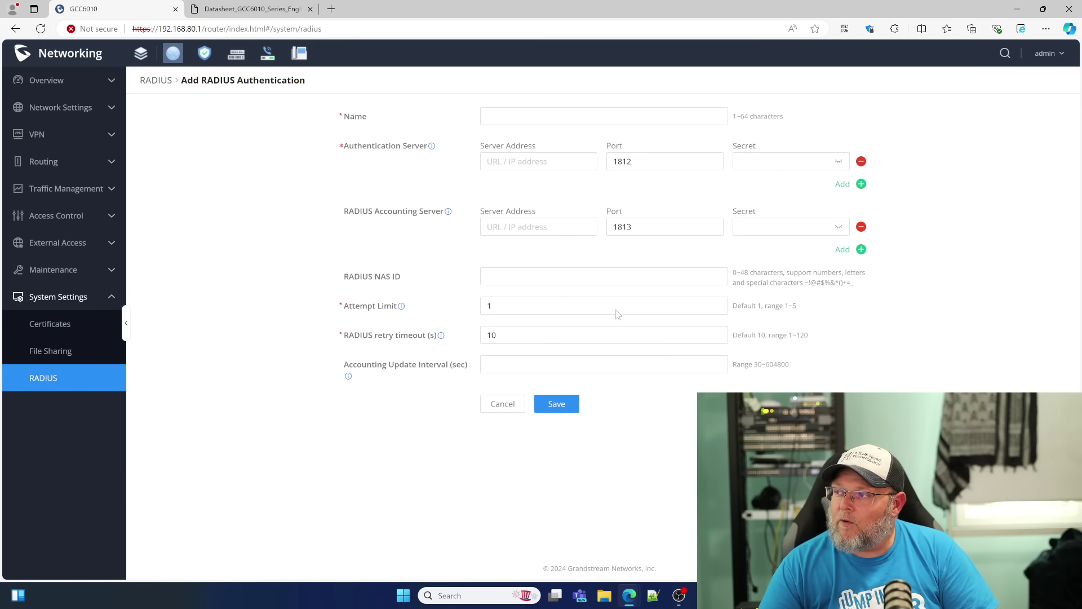
pyautogui.click(500, 404)
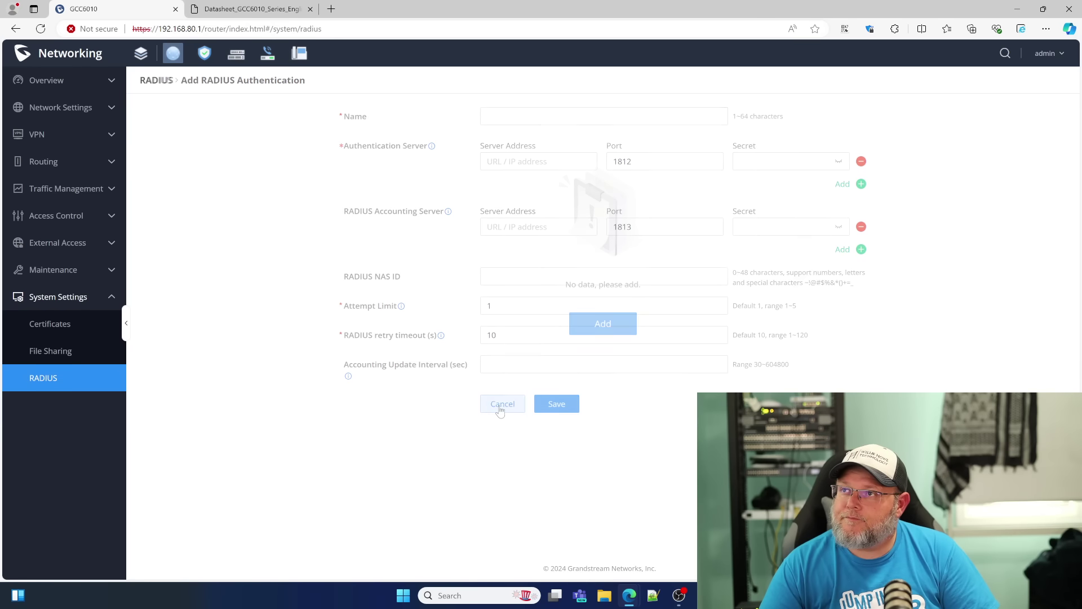
pyautogui.click(204, 54)
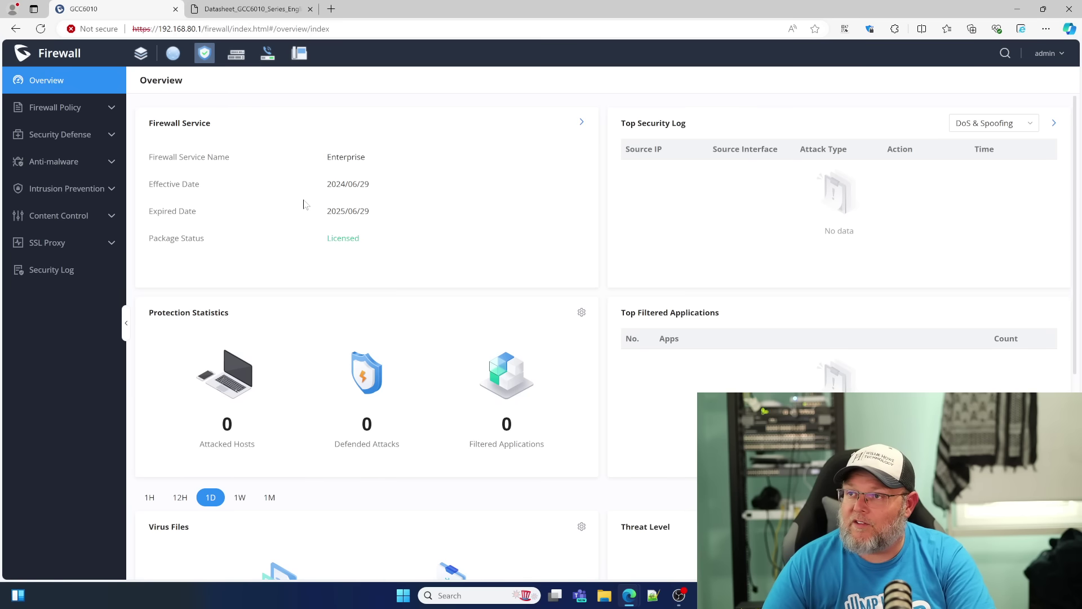
# Step: Check the Firewall Overview's Effective Date, then expand and collapse the Firewall Policy page list
pyautogui.moveTo(327, 183)
pyautogui.mouseDown()
pyautogui.moveTo(373, 186)
pyautogui.moveTo(331, 185)
pyautogui.mouseUp()
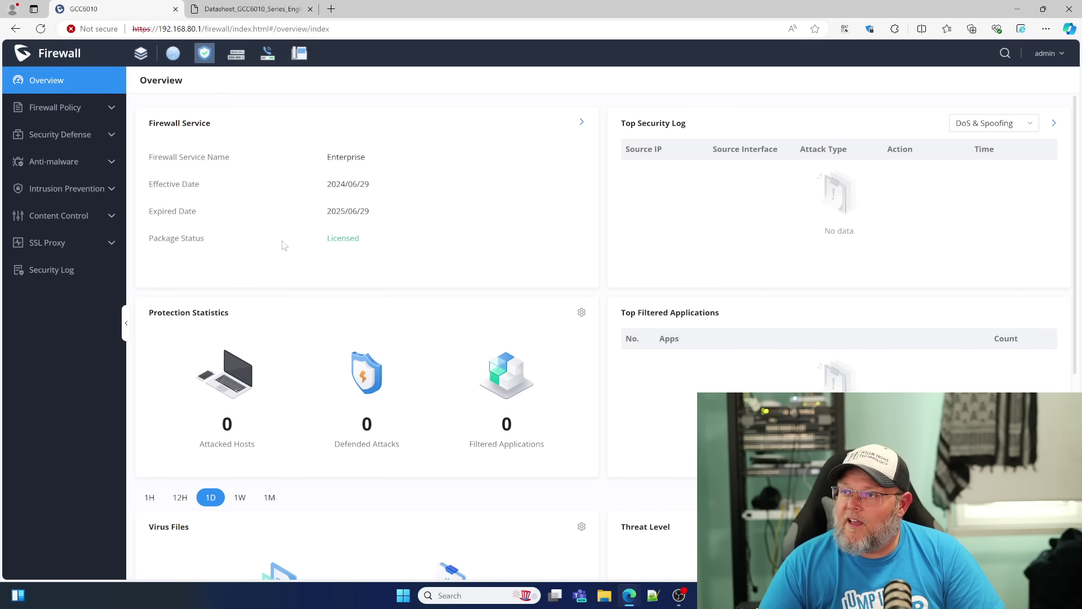
pyautogui.scroll(-6, 333, 285)
pyautogui.scroll(6, 333, 285)
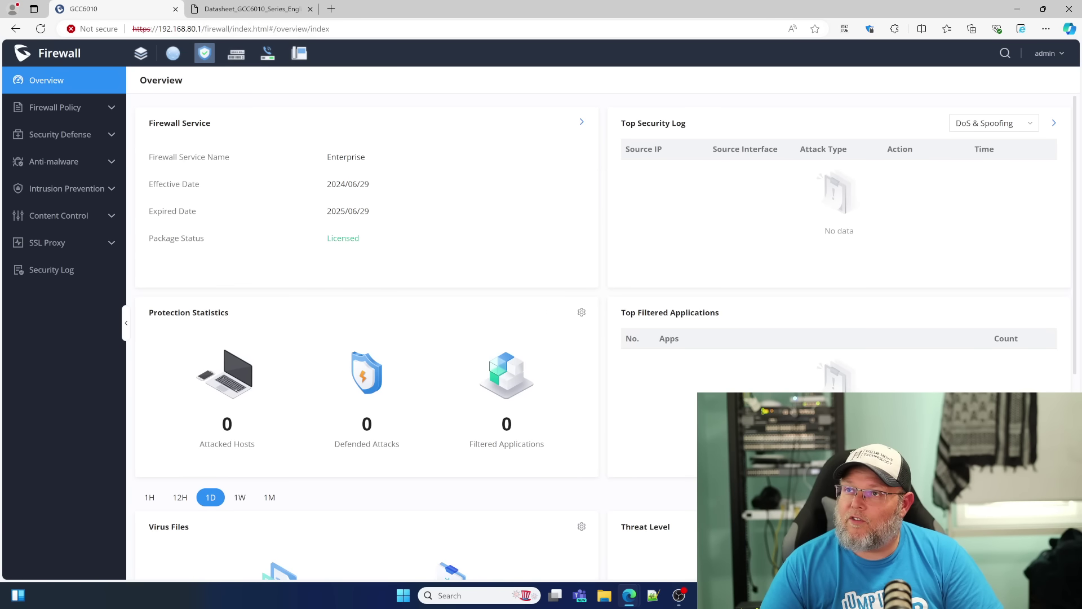
pyautogui.click(76, 114)
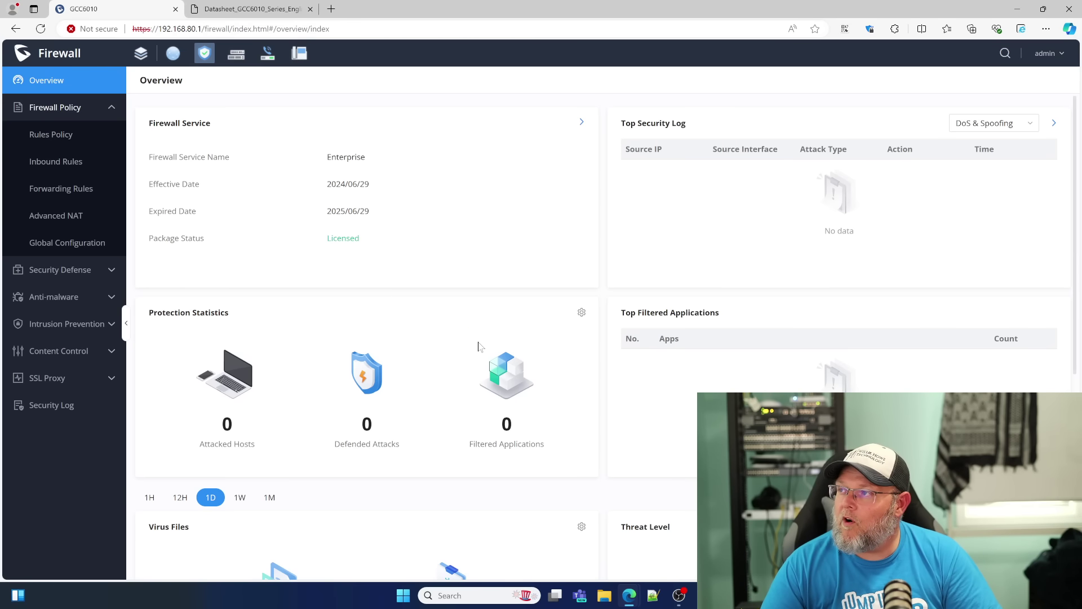
pyautogui.scroll(-5, 478, 346)
pyautogui.scroll(5, 477, 345)
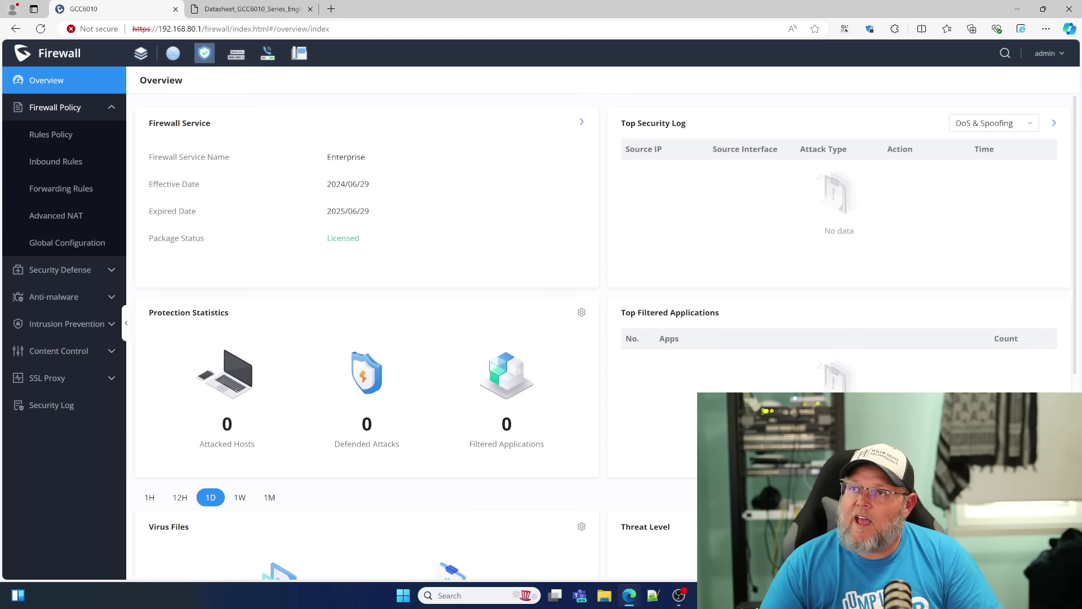
pyautogui.click(67, 112)
# Step: Browse the Rules Policy, Inbound Rules, Forwarding Rules, Advanced NAT and Global Configuration firewall pages
pyautogui.click(68, 113)
pyautogui.click(62, 135)
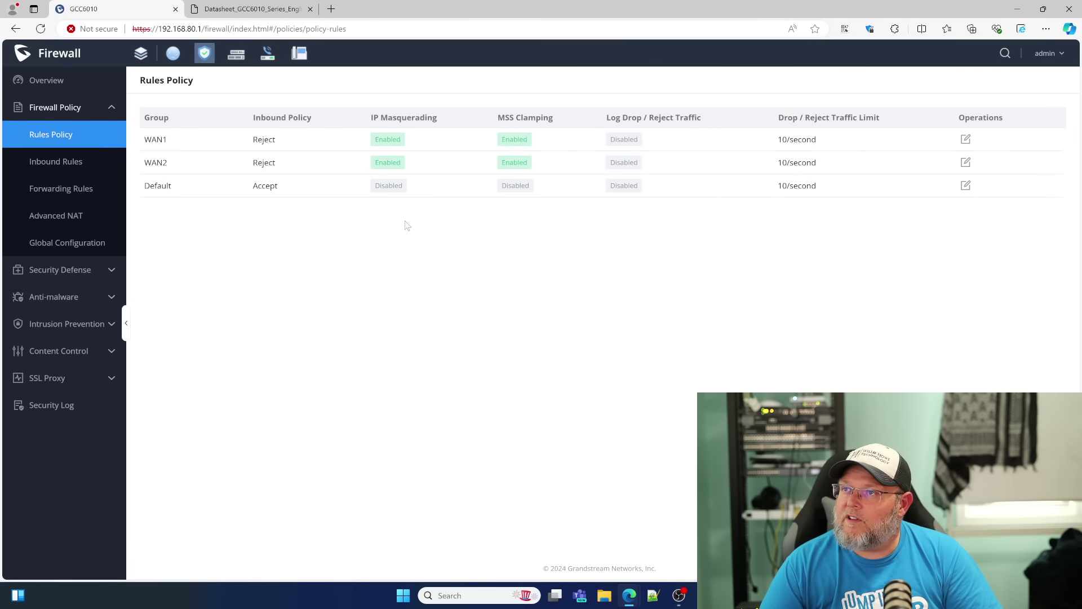
pyautogui.click(49, 164)
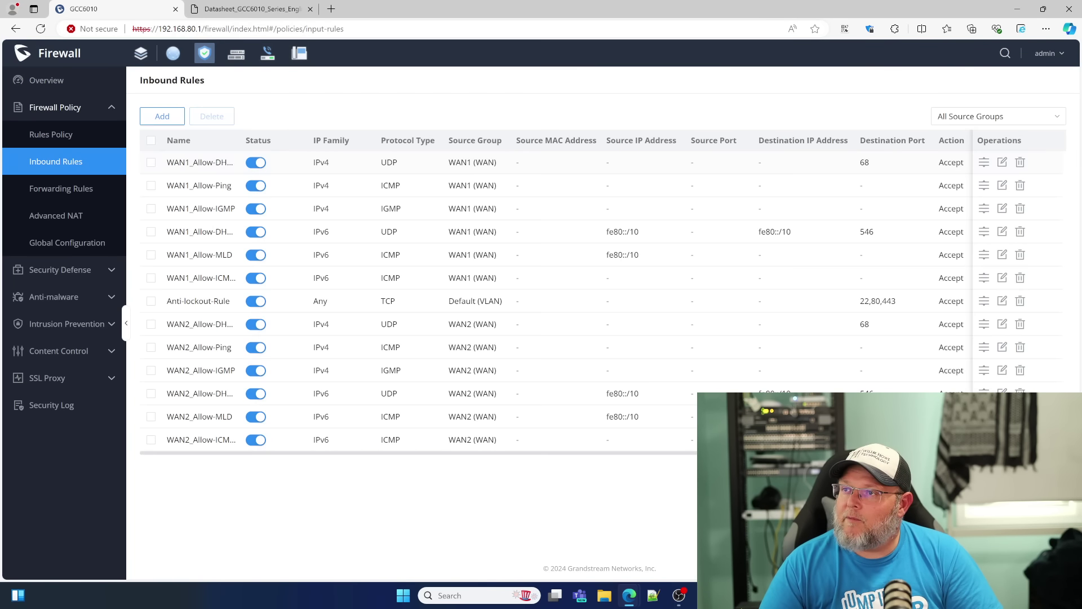
pyautogui.click(54, 187)
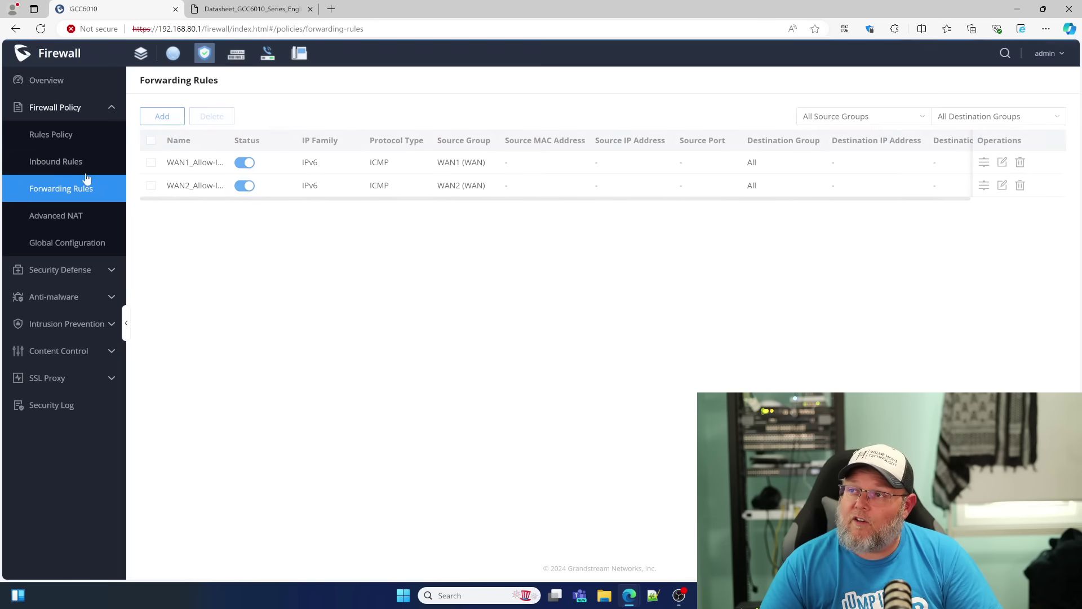
pyautogui.click(37, 215)
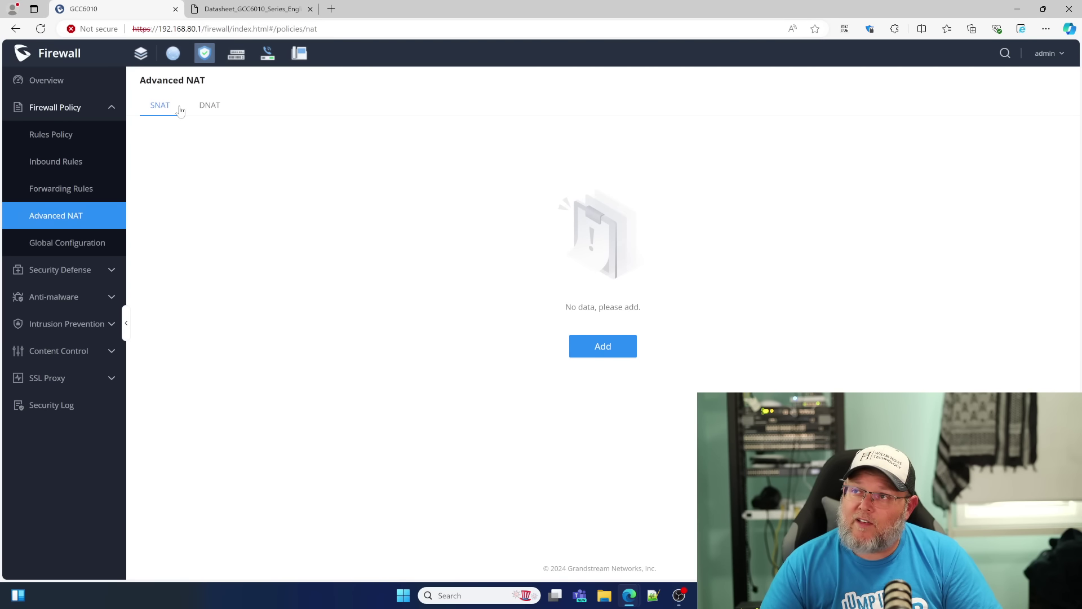
pyautogui.click(73, 248)
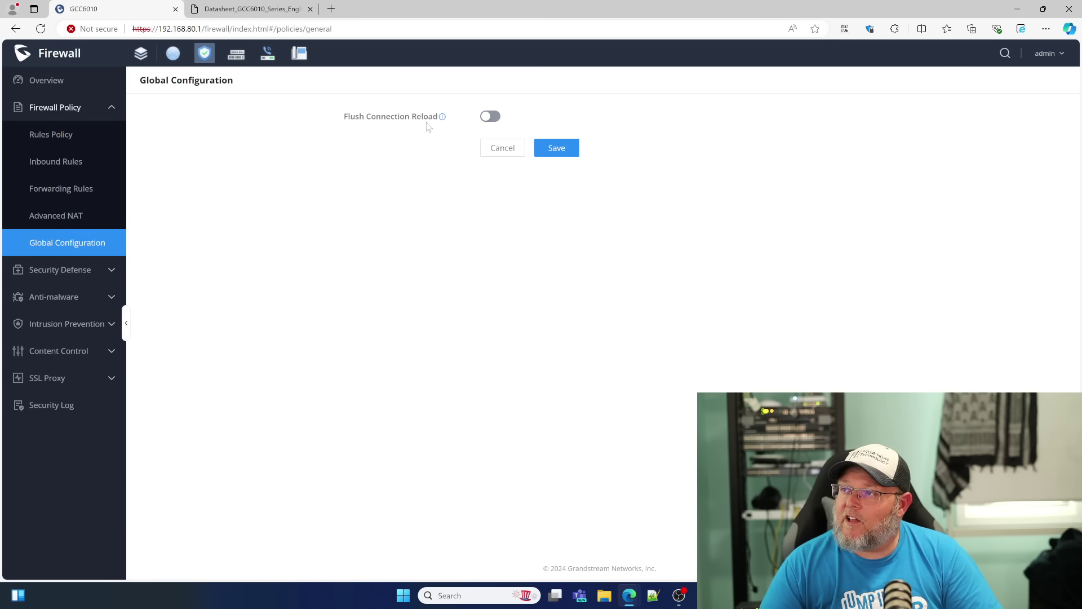
pyautogui.moveTo(443, 117)
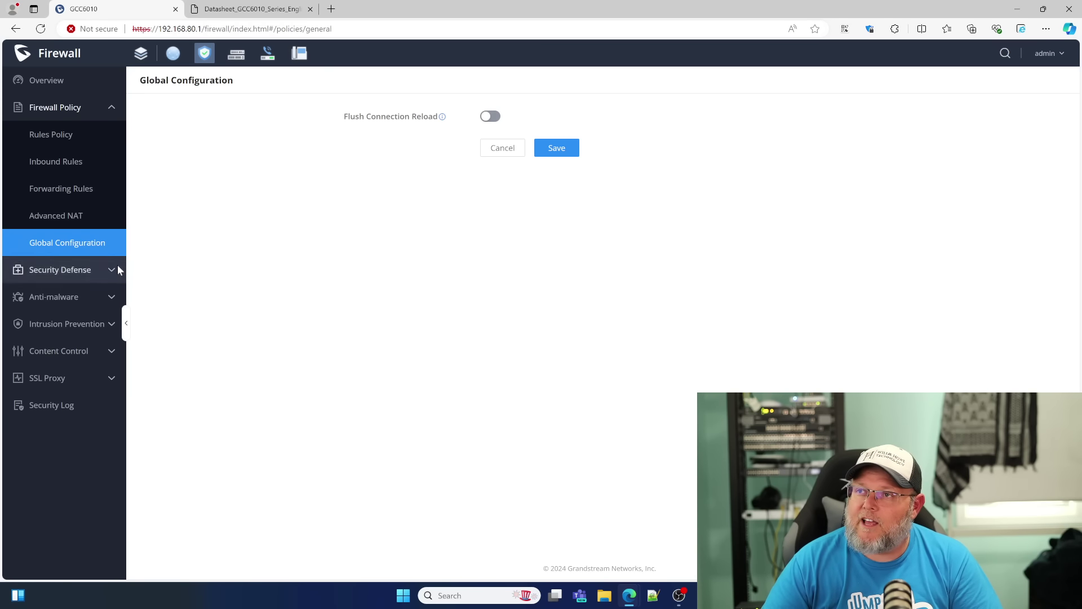
# Step: Review the DoS Defense basic settings and IP exceptions, then the Spoofing Defense settings
pyautogui.click(80, 112)
pyautogui.click(72, 135)
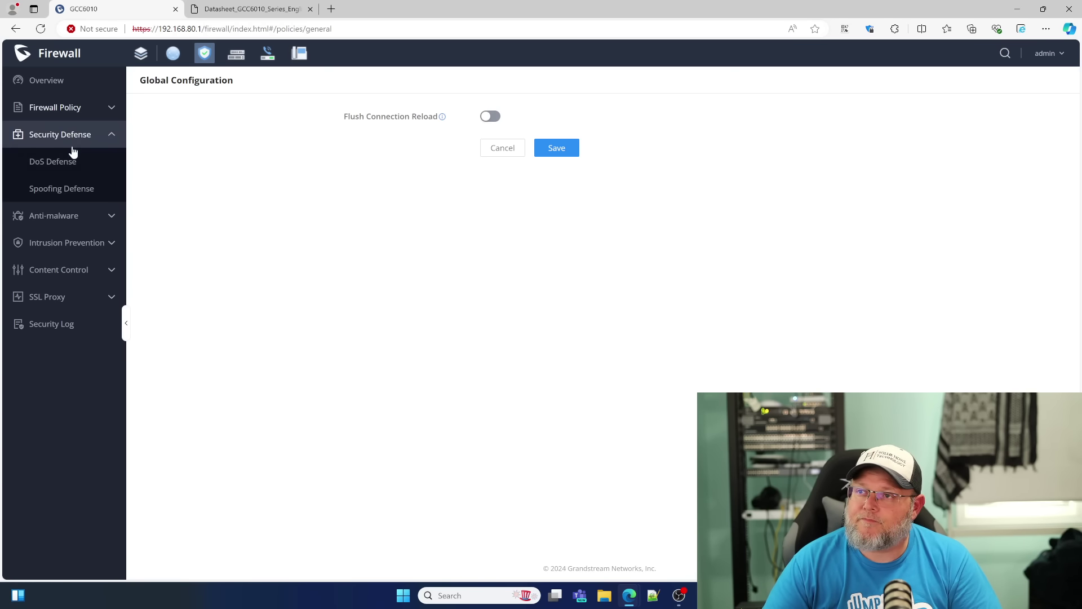
pyautogui.click(63, 158)
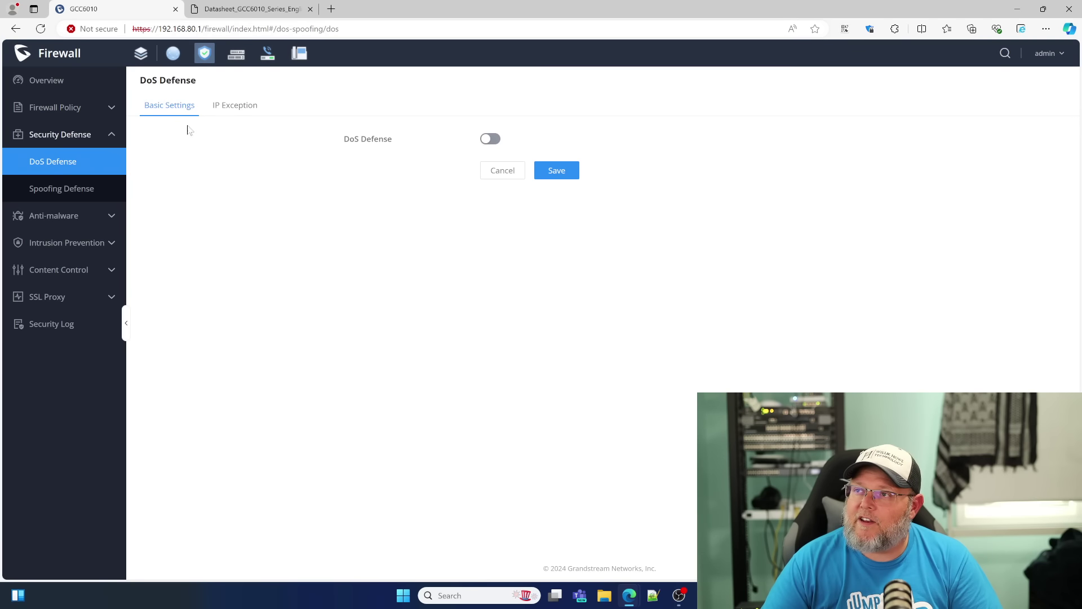
pyautogui.click(231, 107)
pyautogui.click(159, 107)
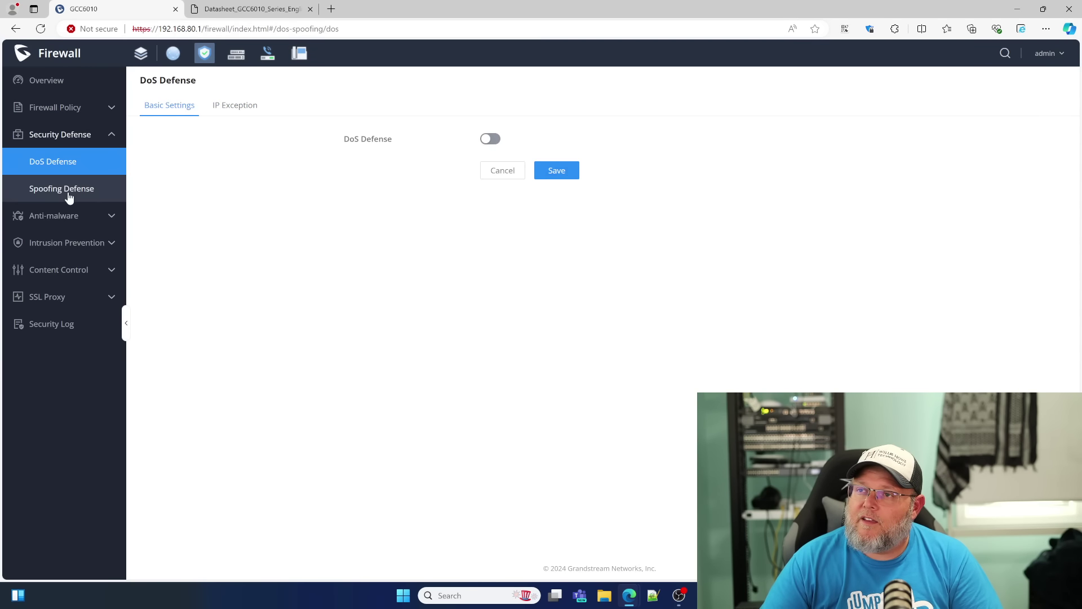
pyautogui.click(69, 191)
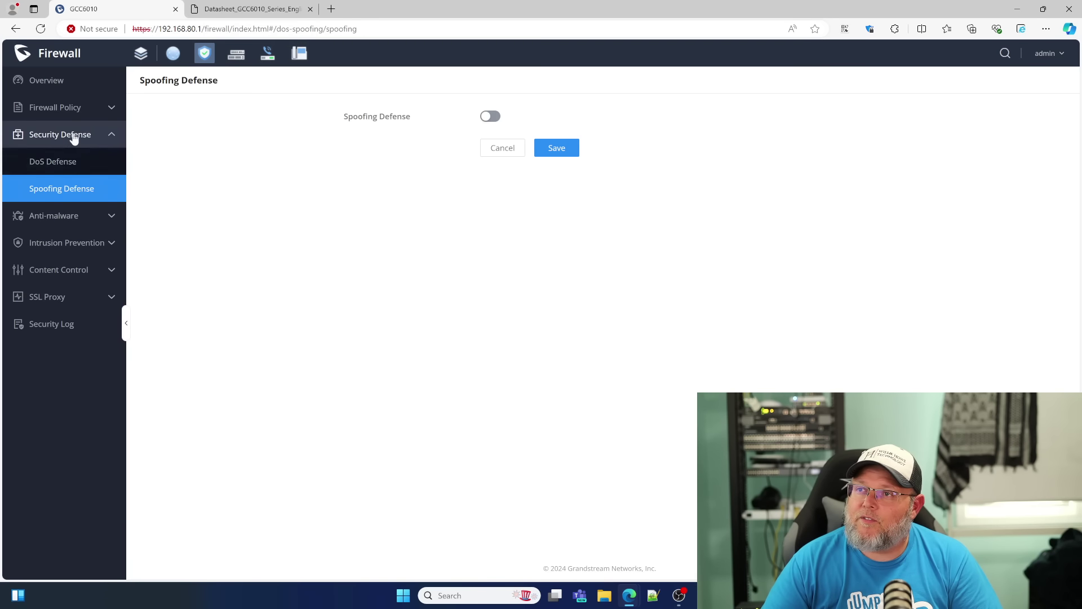
# Step: Review the Anti-malware Configuration, keeping packet inspection depth at High
pyautogui.click(72, 135)
pyautogui.click(61, 165)
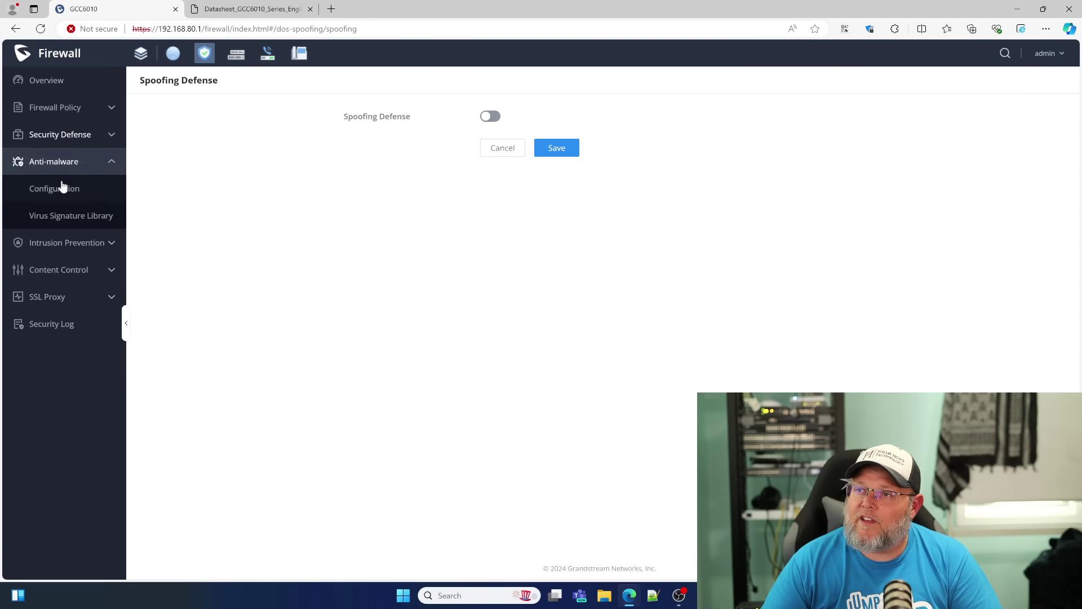
pyautogui.click(61, 192)
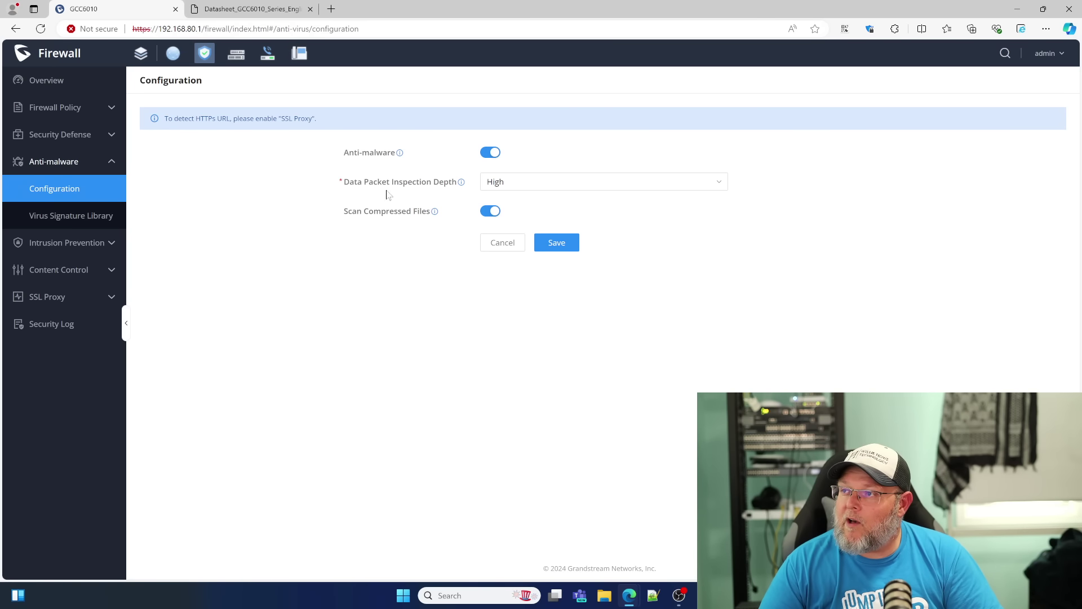
pyautogui.click(526, 182)
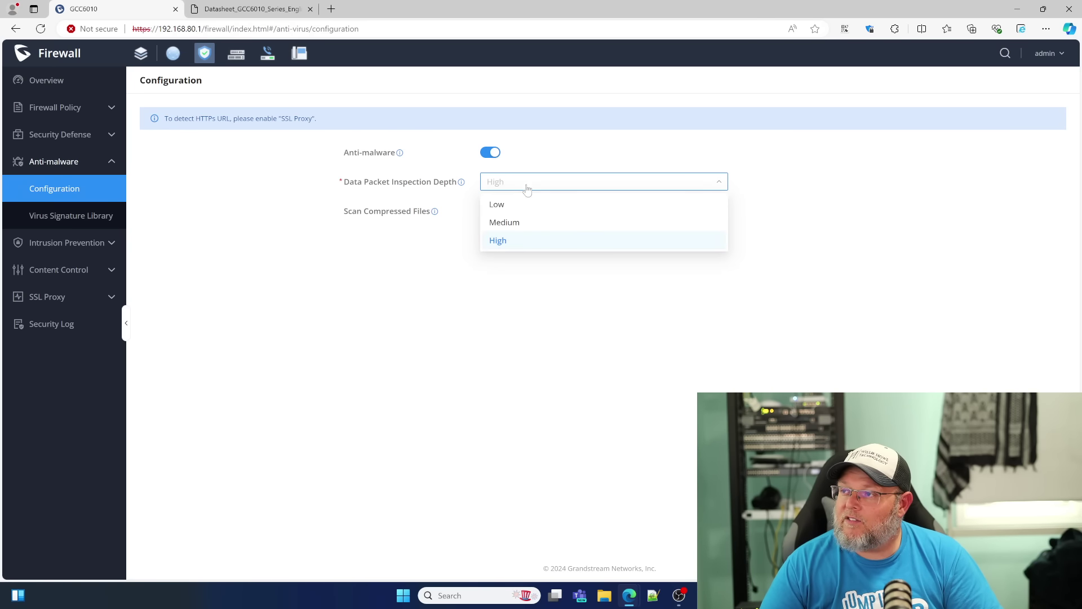
pyautogui.click(502, 240)
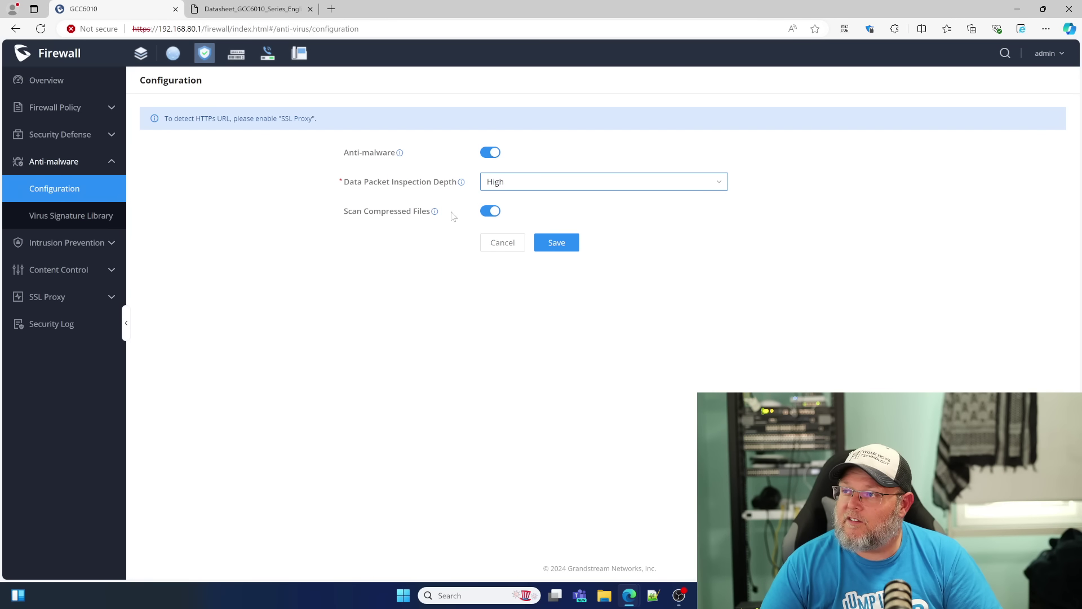
# Step: View the Virus Signature Library: version 20240704.1334, updated daily, expiring 2025/06/29
pyautogui.click(46, 216)
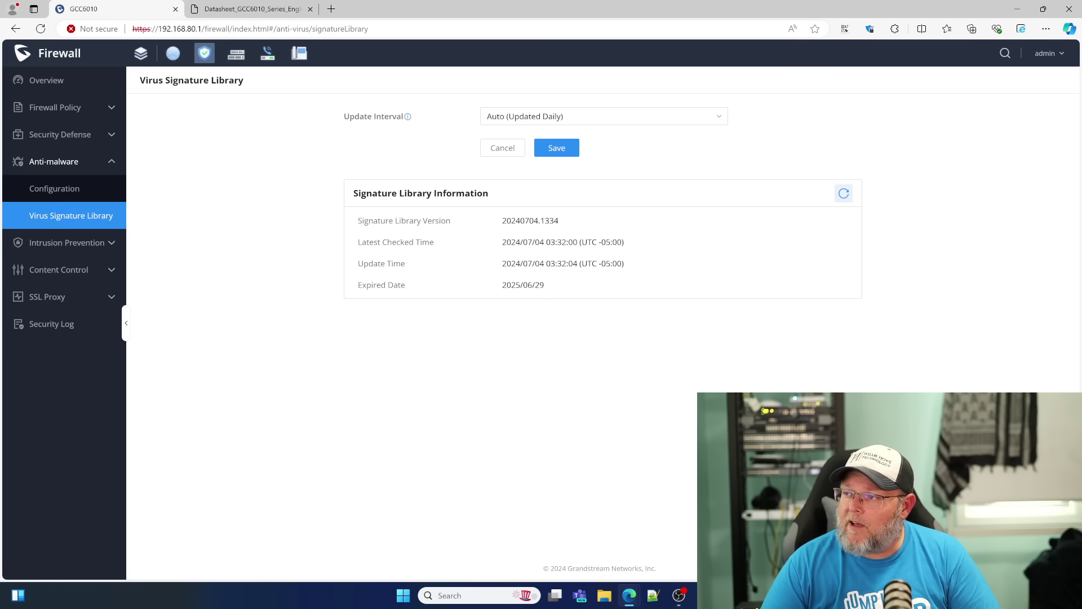
pyautogui.moveTo(541, 285); pyautogui.dragTo(500, 293)
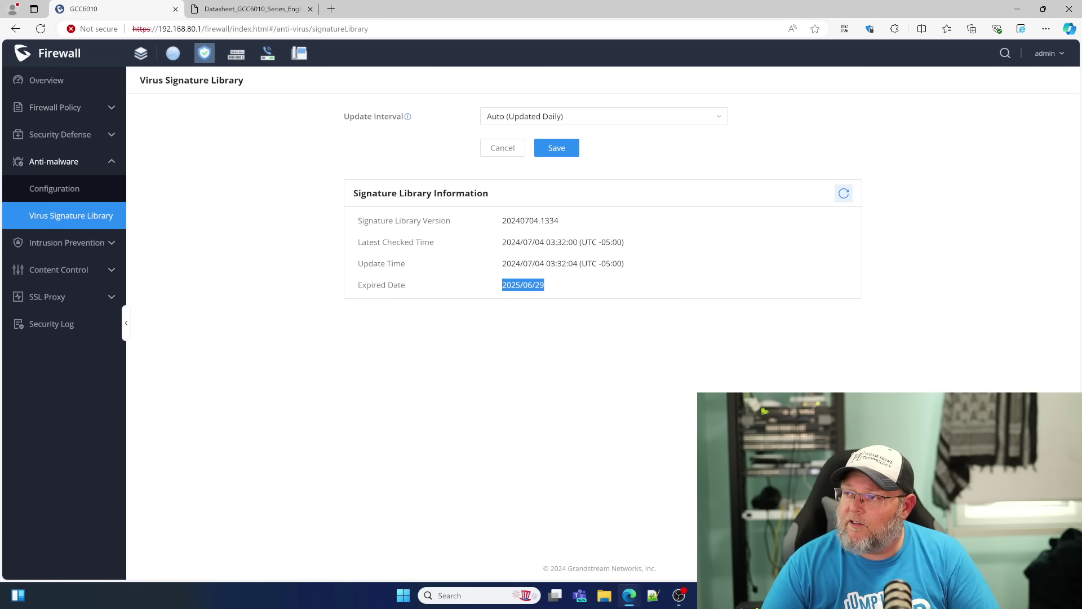
pyautogui.click(500, 293)
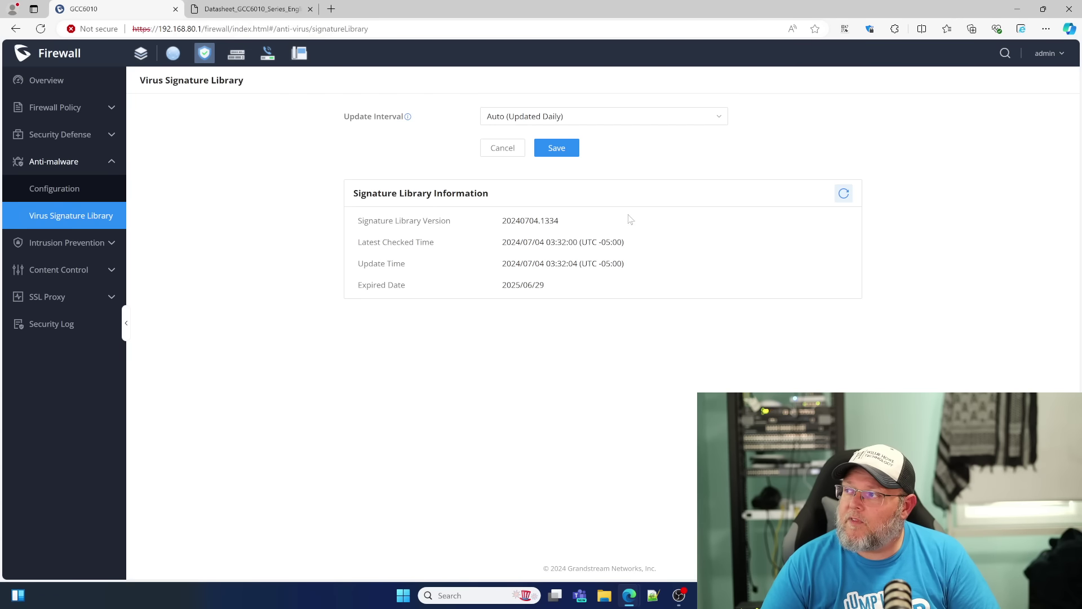
pyautogui.click(77, 162)
# Step: Preview the Custom categories on IDS / IPS, then keep Security Protection Level at Extremely High
pyautogui.click(73, 189)
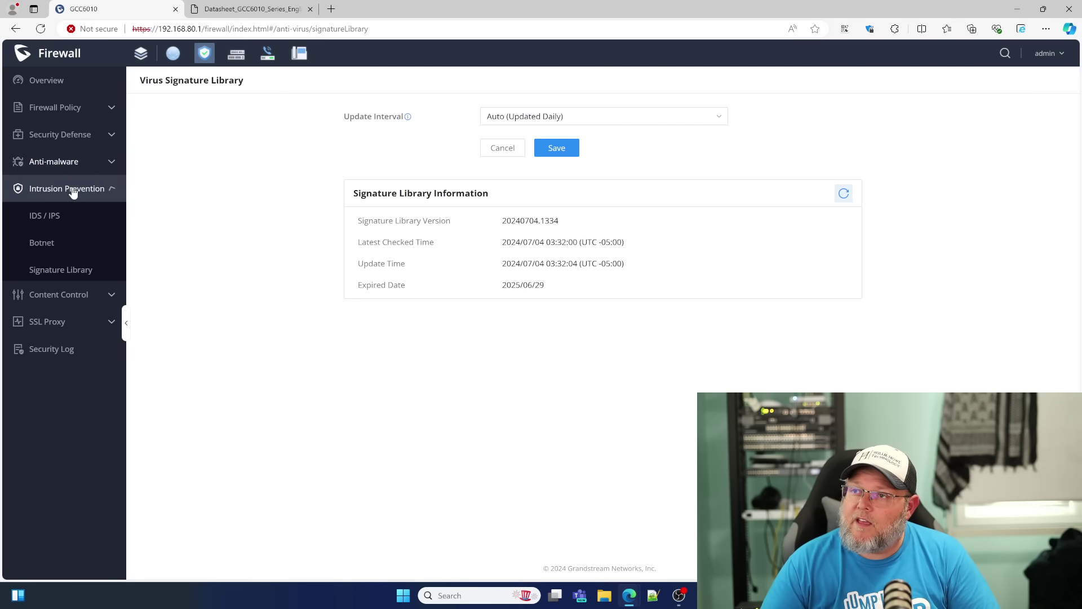
pyautogui.click(49, 215)
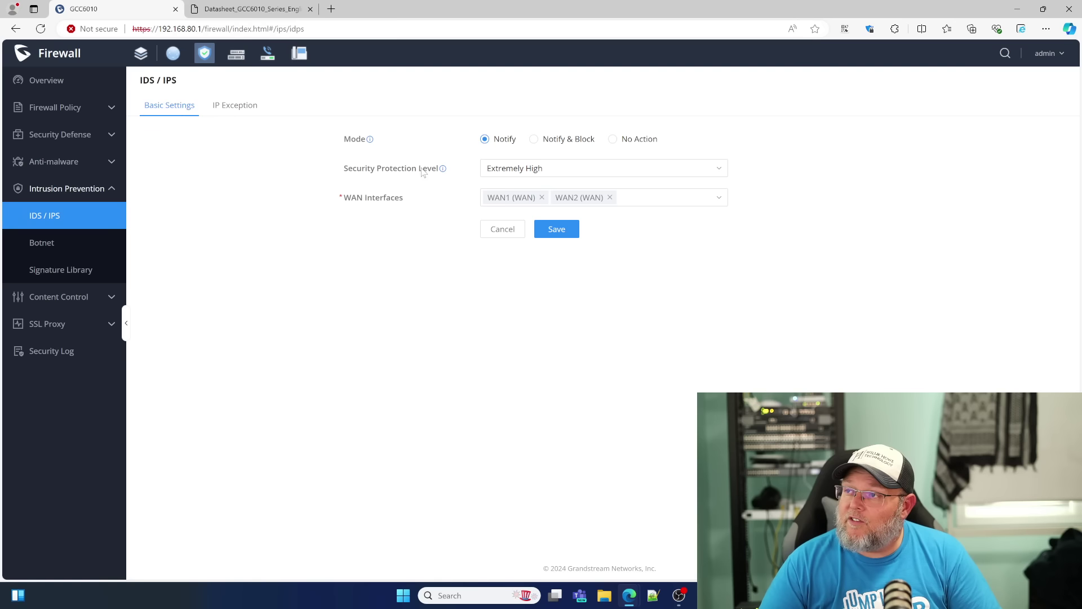
pyautogui.click(526, 169)
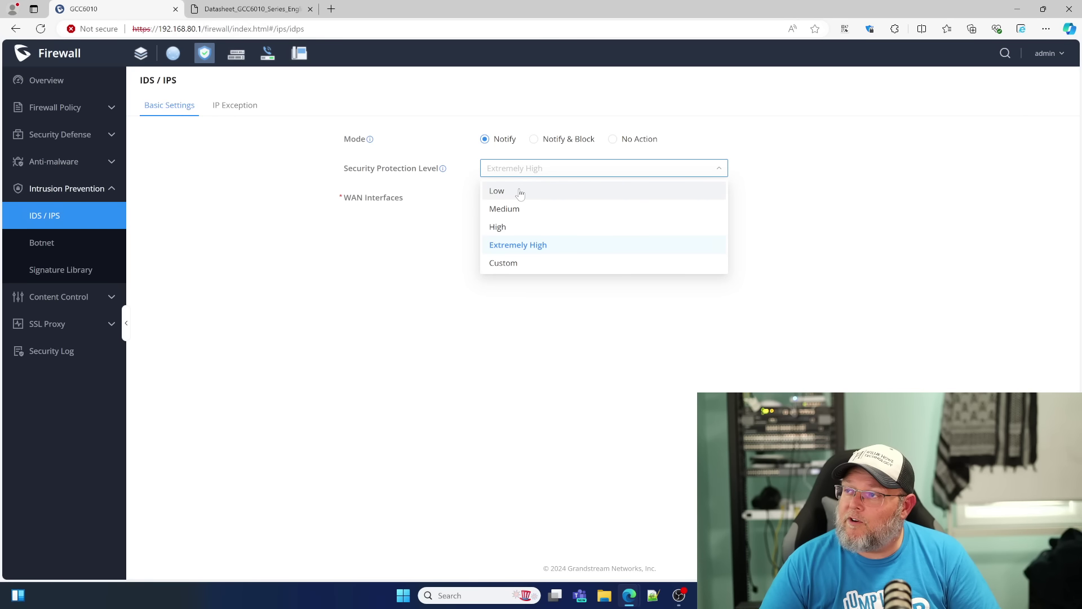
pyautogui.click(520, 263)
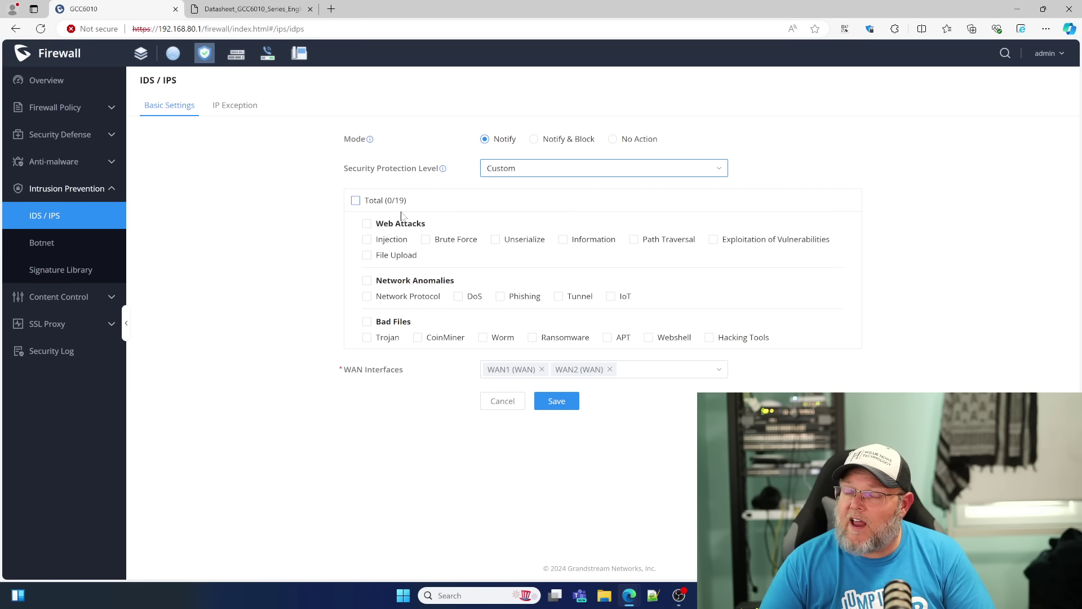
pyautogui.click(505, 175)
pyautogui.click(503, 245)
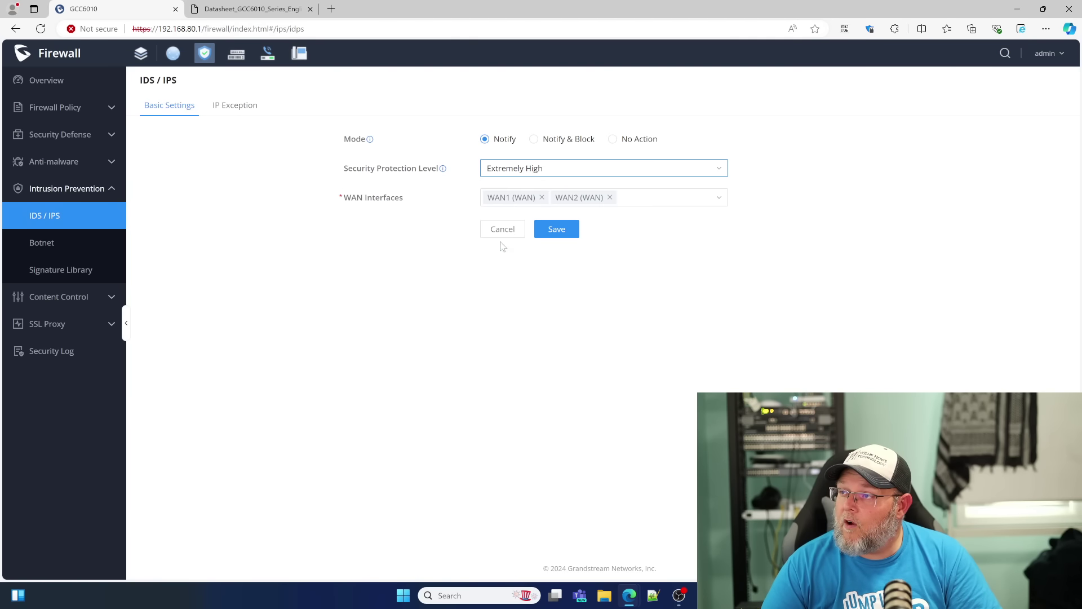
pyautogui.click(538, 165)
pyautogui.click(531, 172)
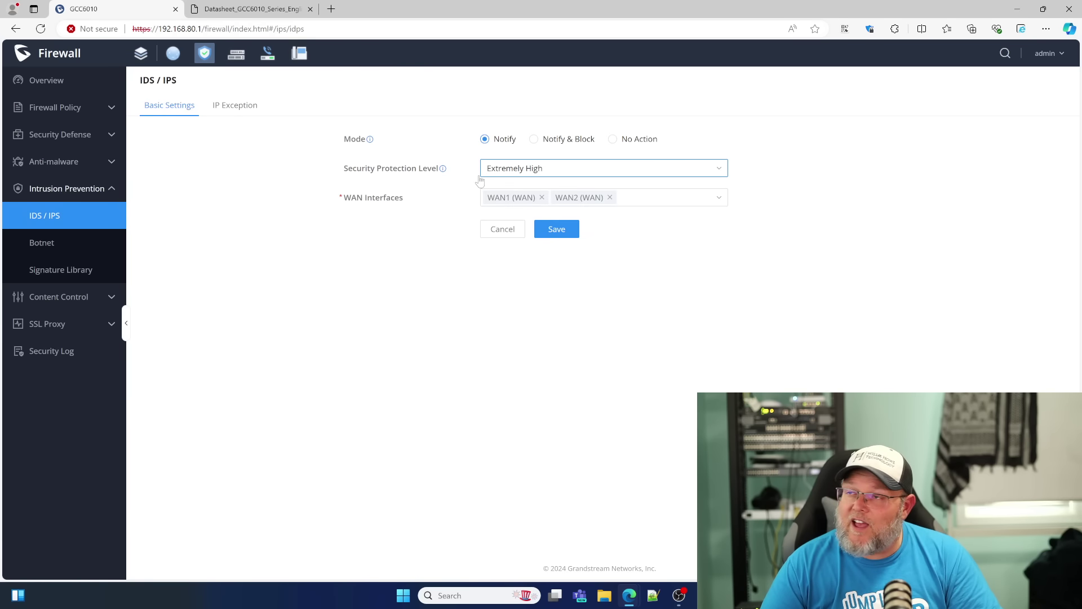
# Step: Check the IDS / IPS IP exceptions, then go to the Botnet settings page
pyautogui.click(237, 106)
pyautogui.click(170, 107)
pyautogui.click(33, 242)
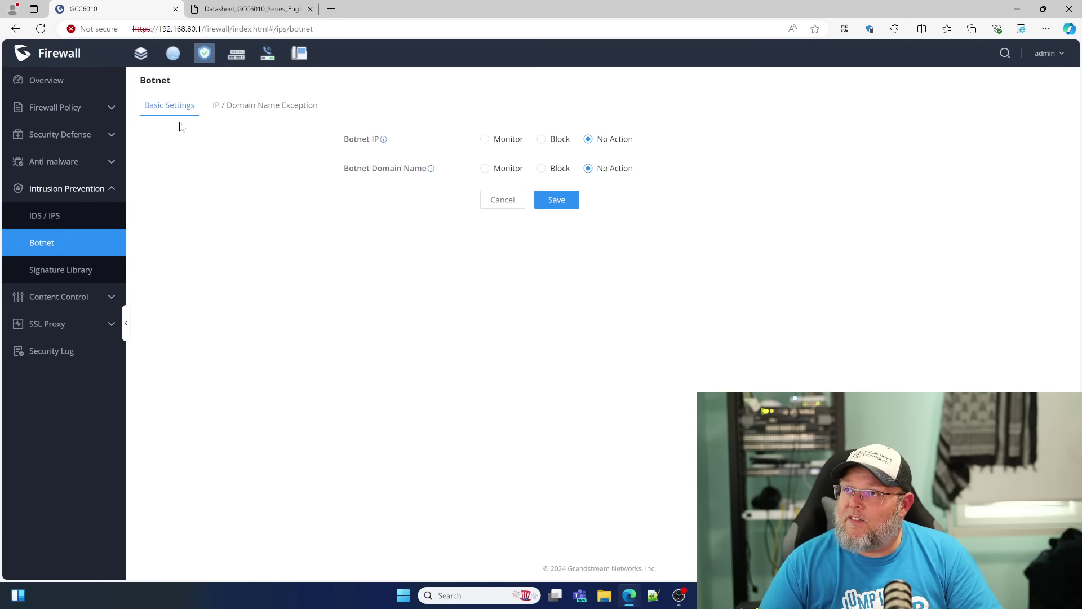
# Step: Check the Botnet IP and domain name exceptions, returning to Botnet basic settings
pyautogui.moveTo(385, 143)
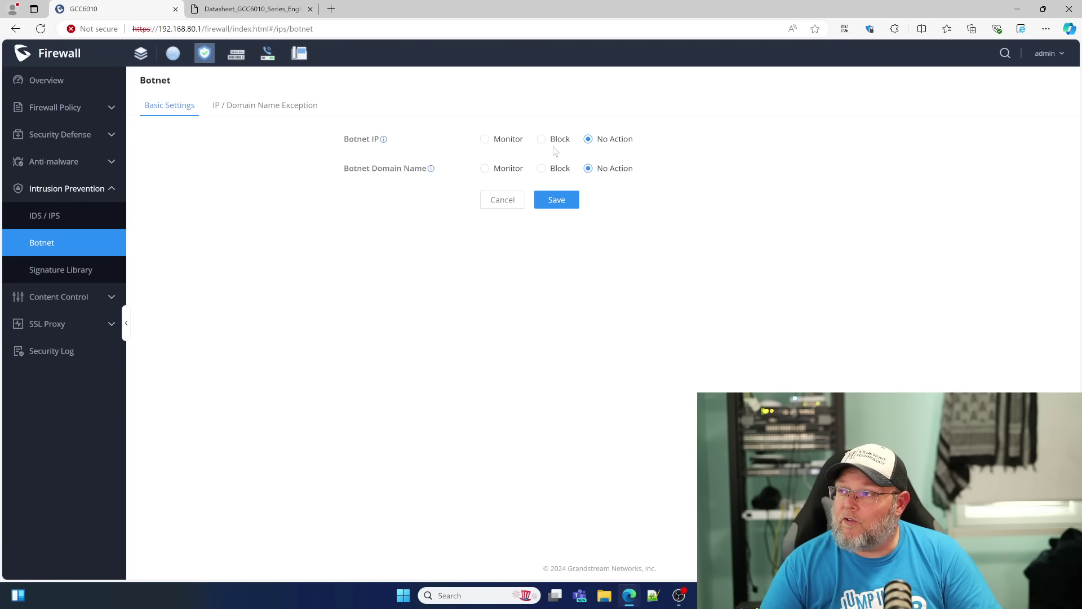
pyautogui.click(276, 107)
pyautogui.click(166, 106)
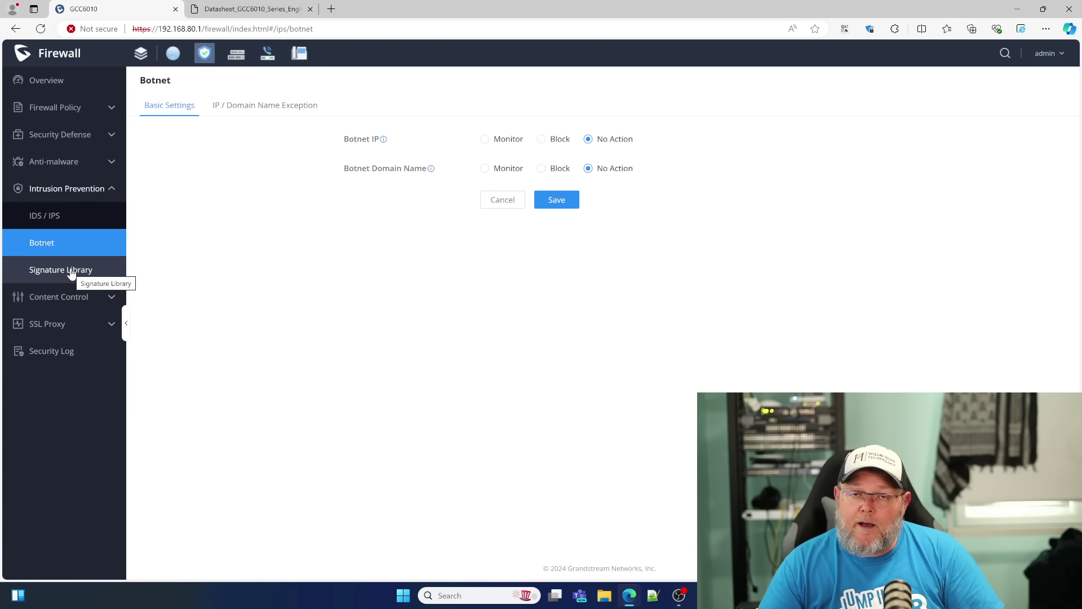
# Step: View the intrusion prevention signature library, version 20240701.0947 expiring 2025/06/29, and expand Content Control
pyautogui.click(71, 272)
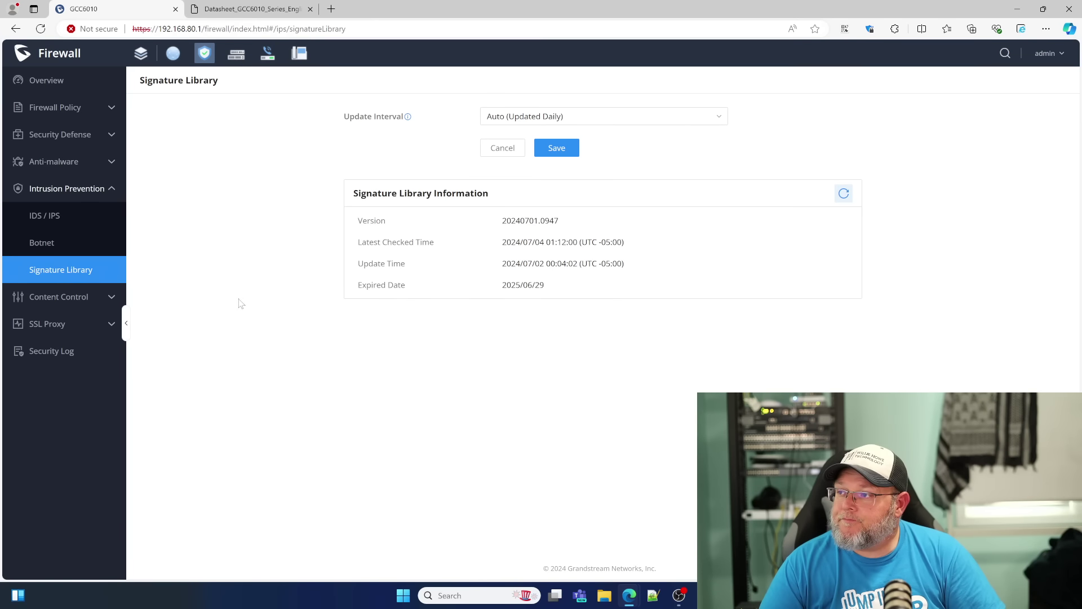
pyautogui.moveTo(555, 289); pyautogui.dragTo(500, 302)
pyautogui.click(516, 301)
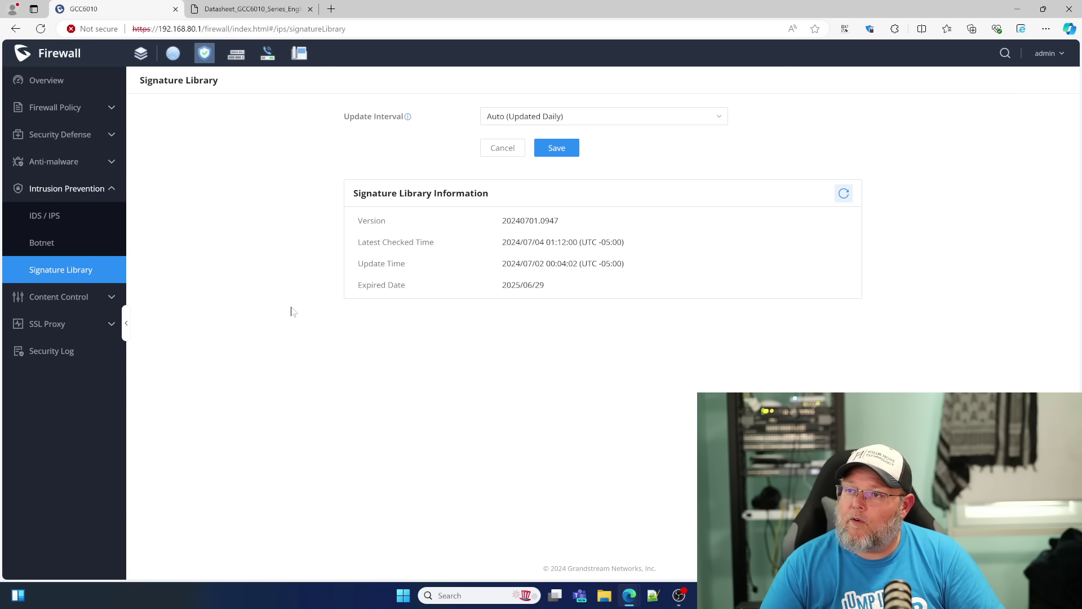
pyautogui.click(31, 191)
# Step: Open DNS Filtering and preview a new rule's match type options, cancelling it
pyautogui.click(58, 218)
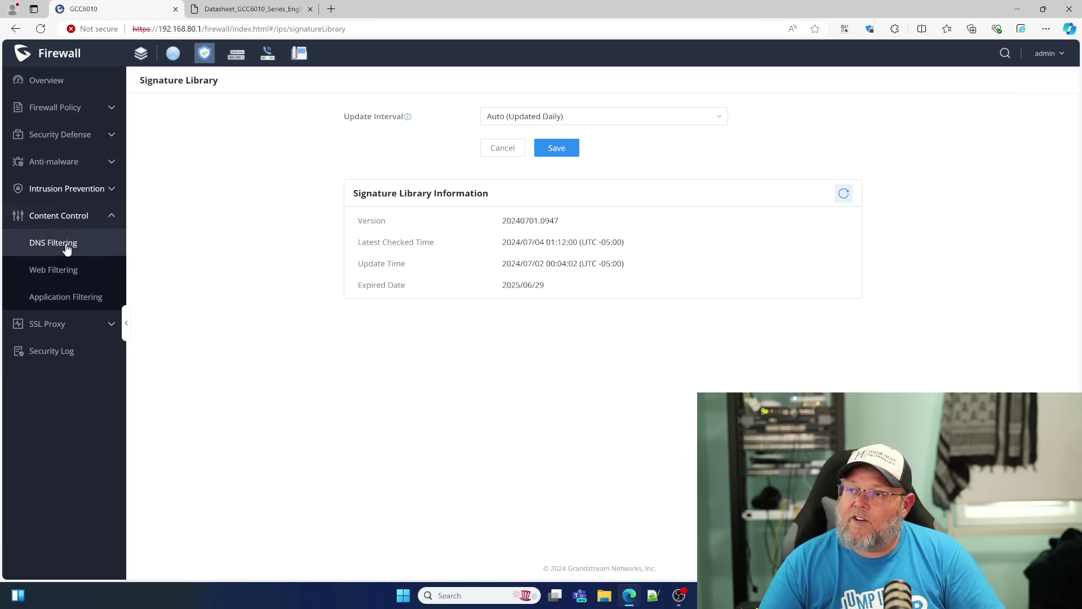
pyautogui.click(65, 245)
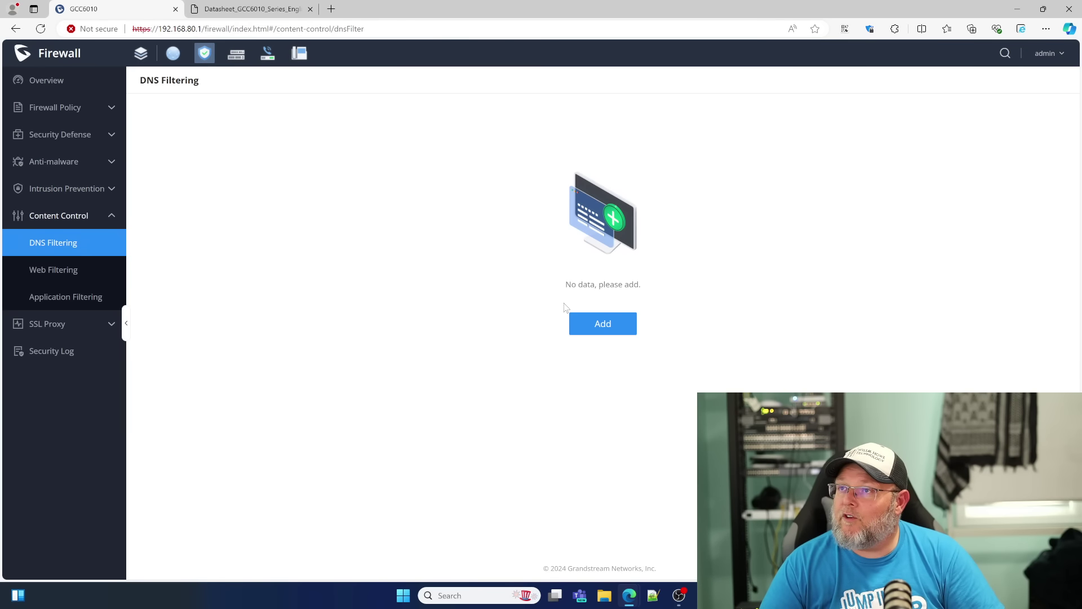
pyautogui.click(599, 324)
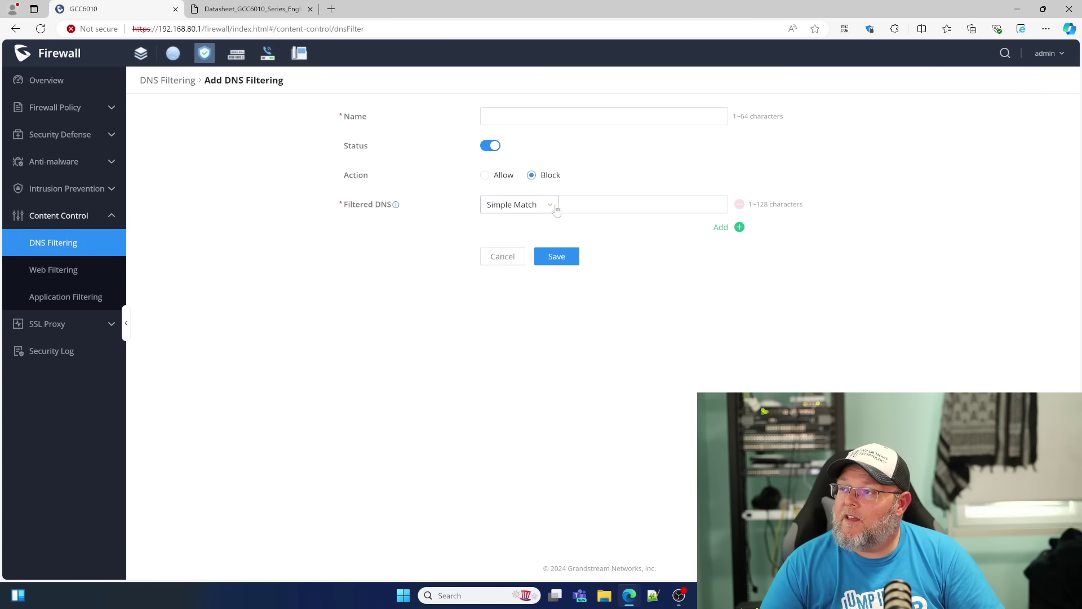
pyautogui.click(549, 206)
pyautogui.click(633, 317)
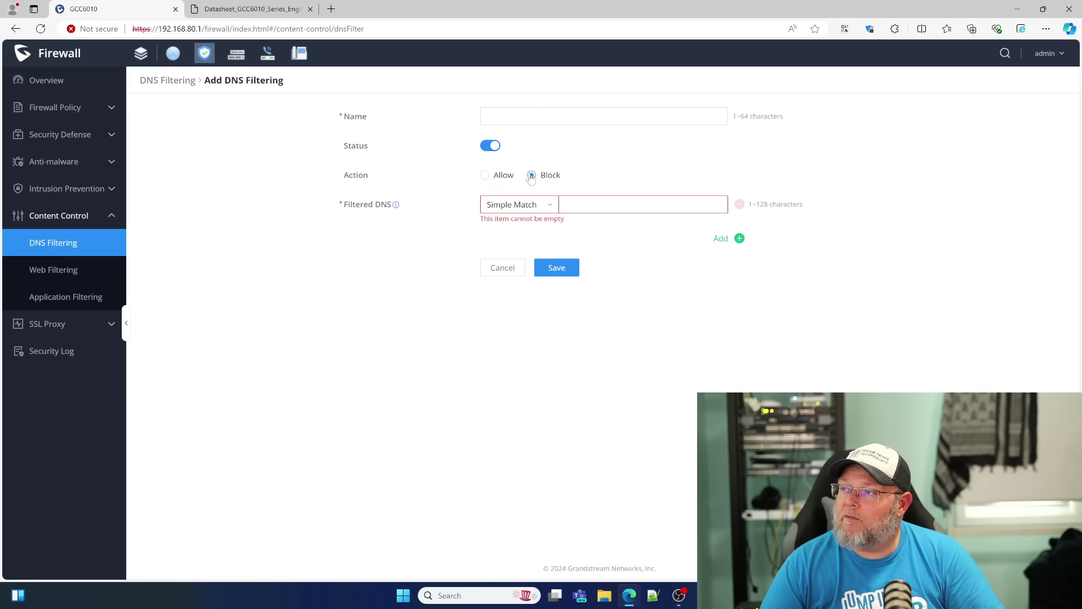
pyautogui.click(510, 270)
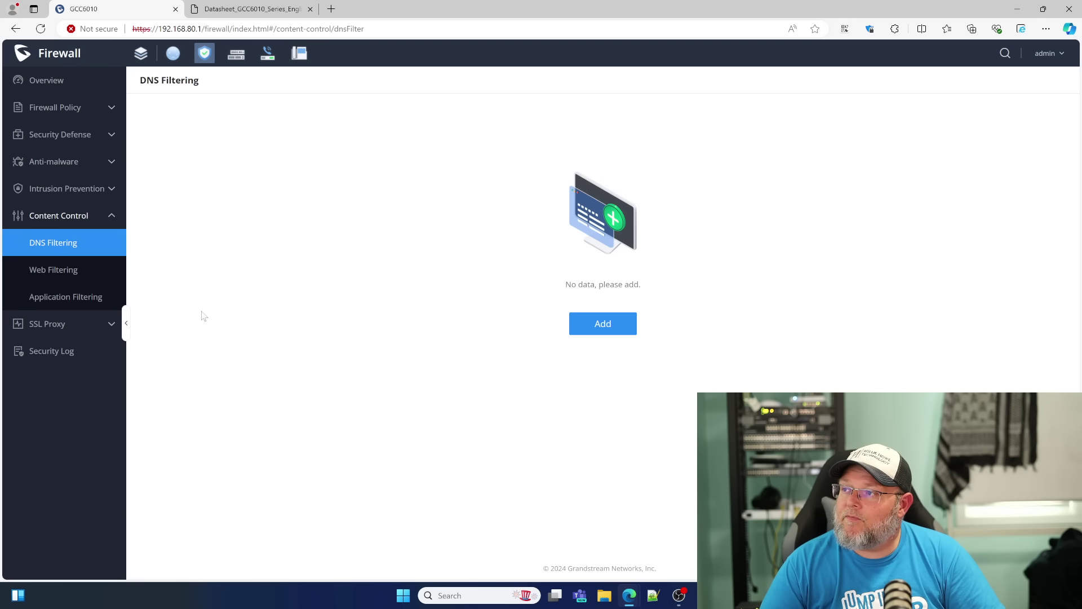
# Step: Toggle Web Filtering on and preview a new URL filtering rule without saving it
pyautogui.click(56, 270)
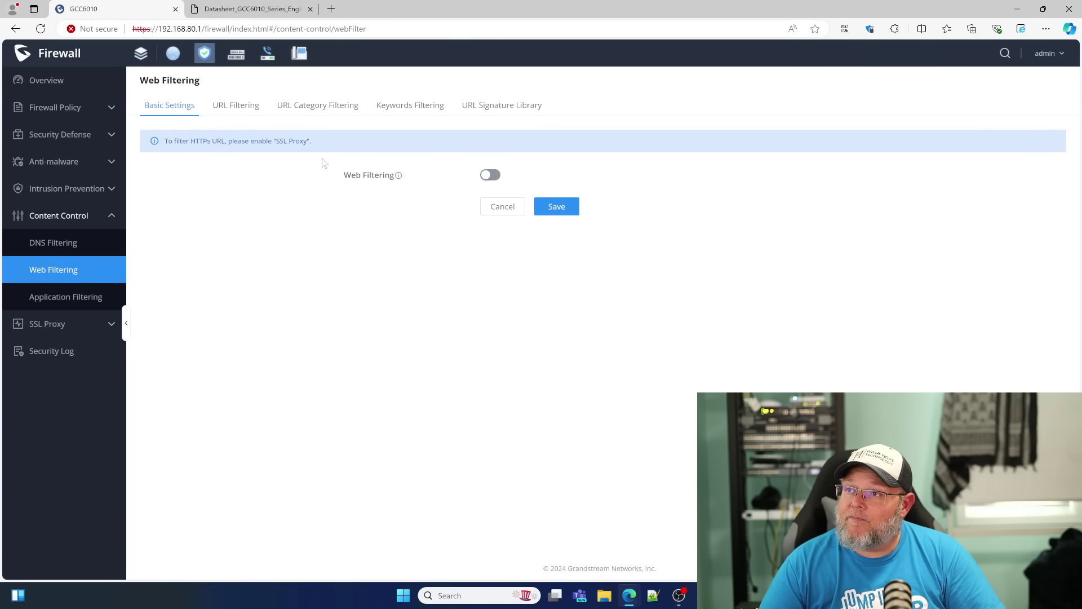
pyautogui.moveTo(164, 141); pyautogui.dragTo(314, 151)
pyautogui.click(258, 170)
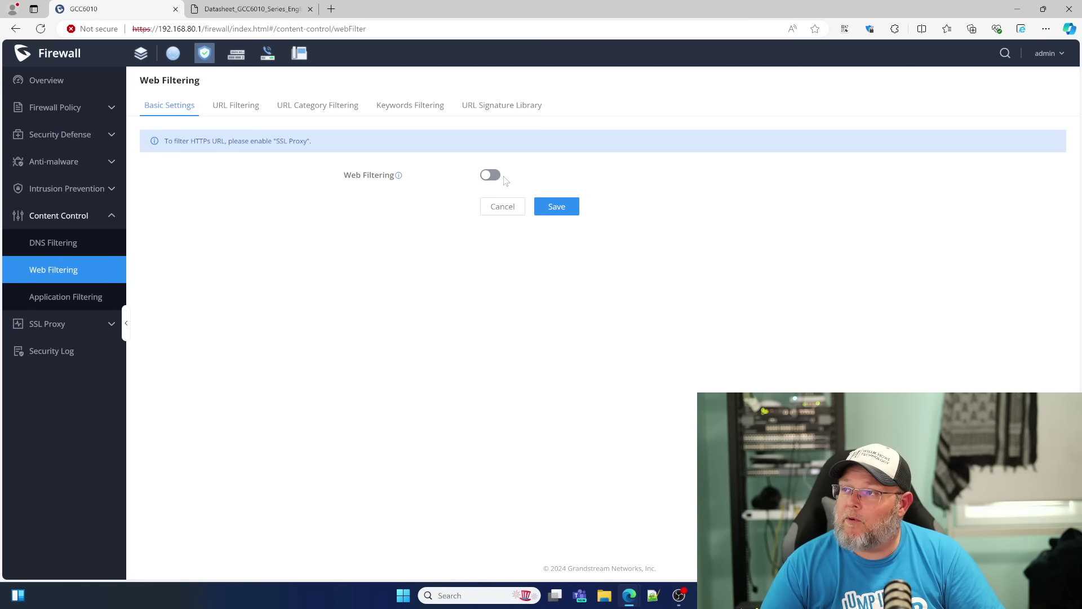
pyautogui.click(490, 175)
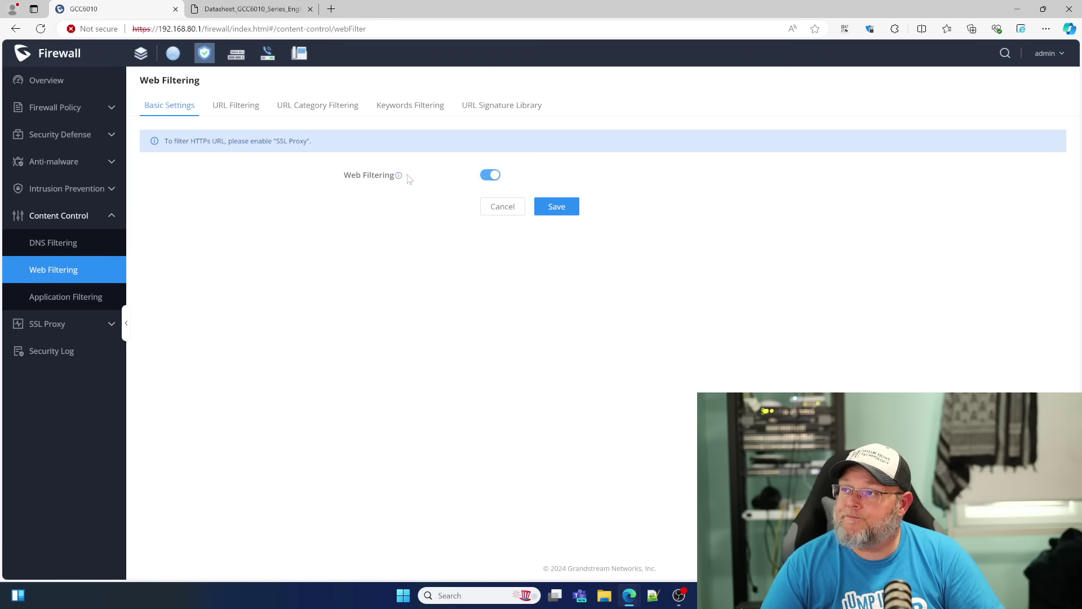
pyautogui.click(230, 110)
pyautogui.click(603, 346)
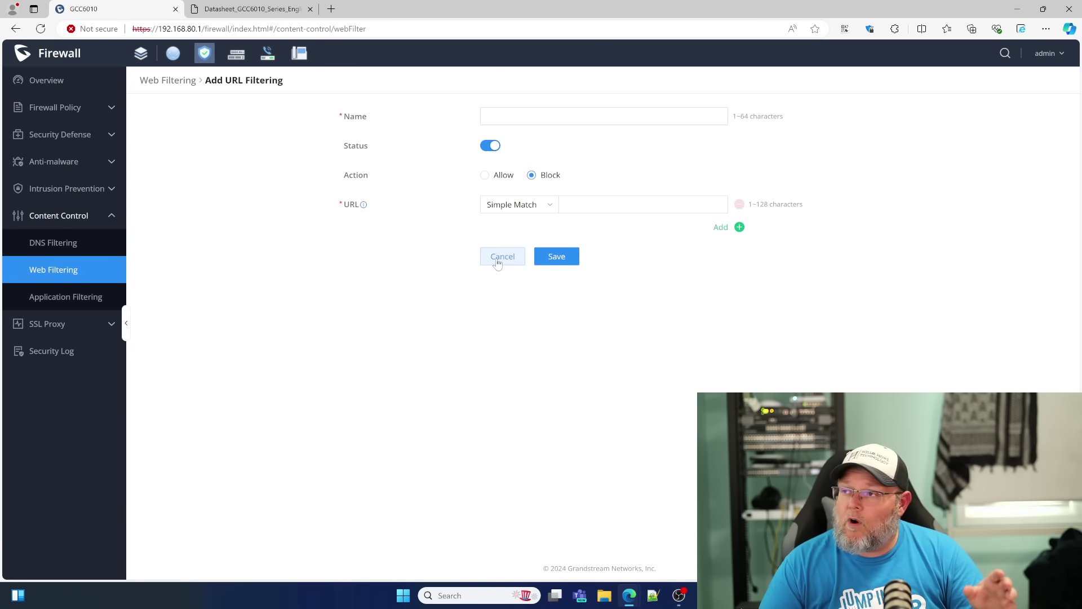
pyautogui.click(526, 209)
pyautogui.click(415, 252)
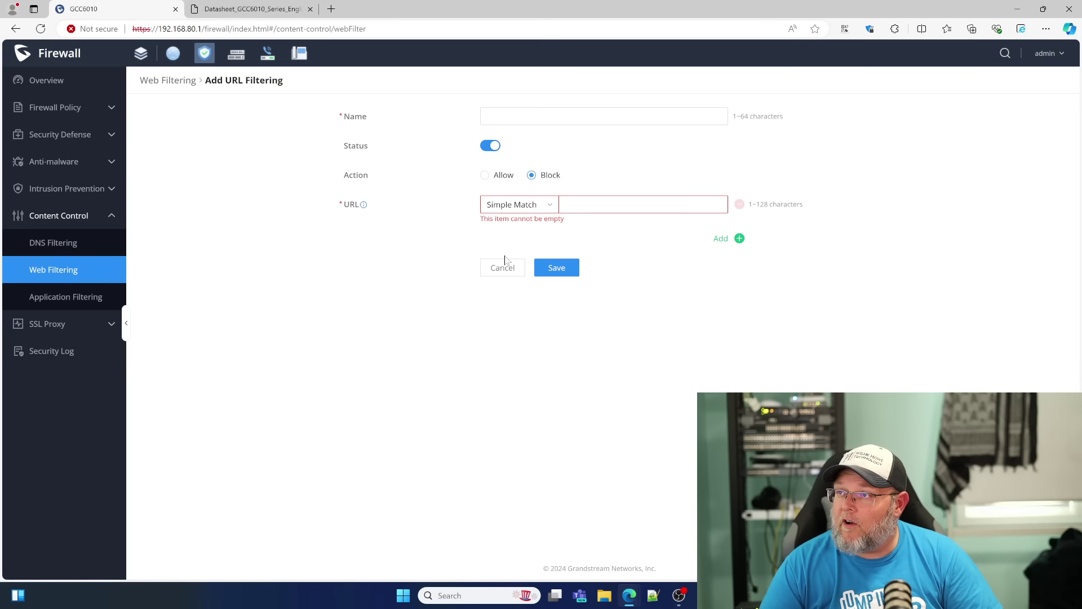
pyautogui.click(505, 271)
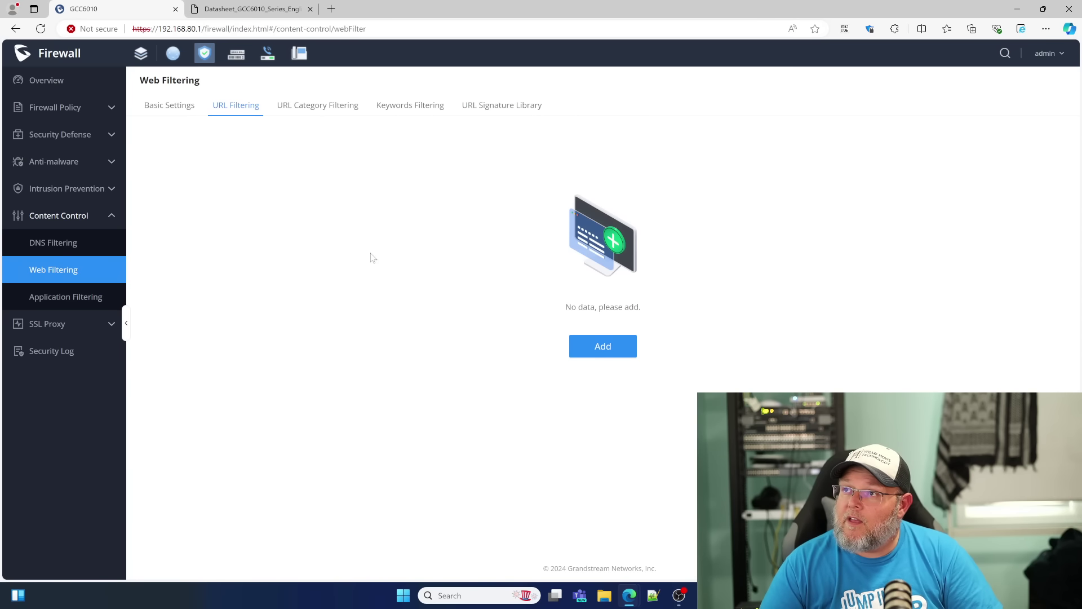
# Step: Browse URL category filtering, cancel a keywords filtering rule, and view the URL signature library
pyautogui.click(309, 115)
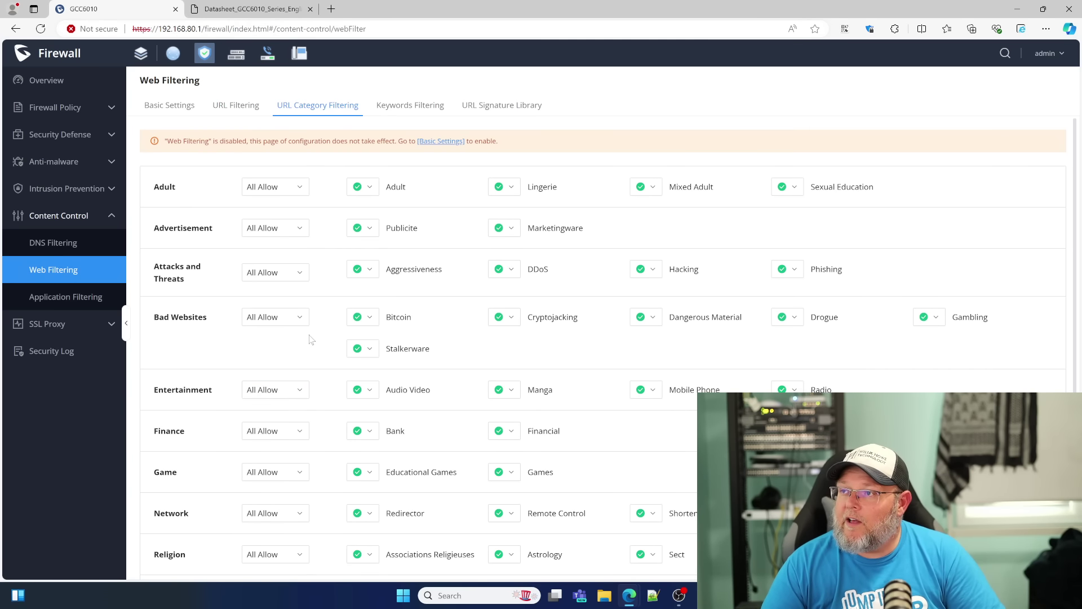
pyautogui.scroll(-5, 310, 339)
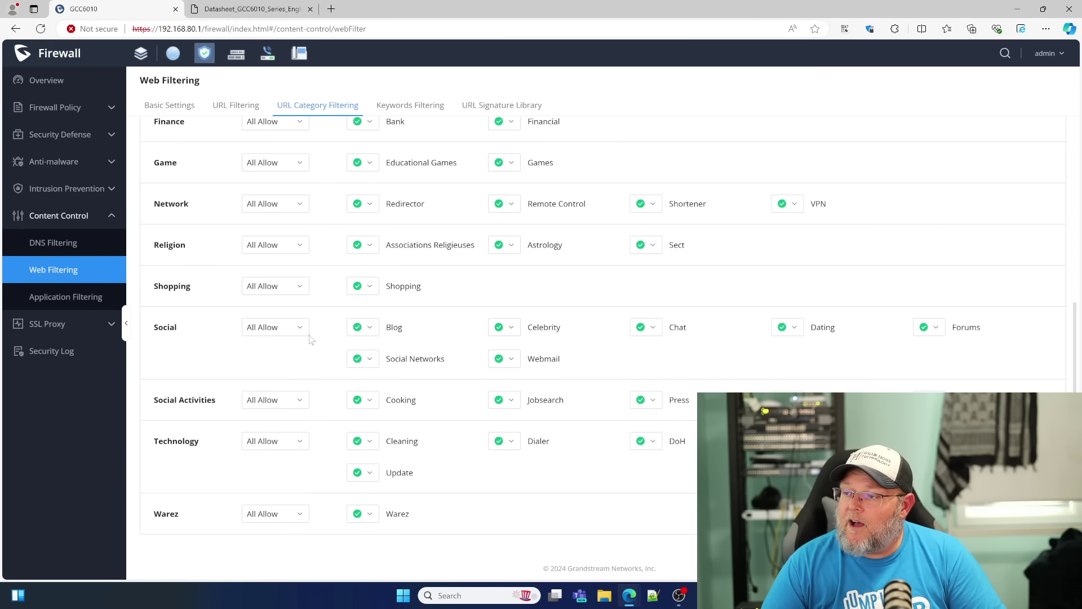
pyautogui.scroll(-5, 311, 338)
pyautogui.click(405, 107)
pyautogui.click(590, 341)
pyautogui.click(503, 257)
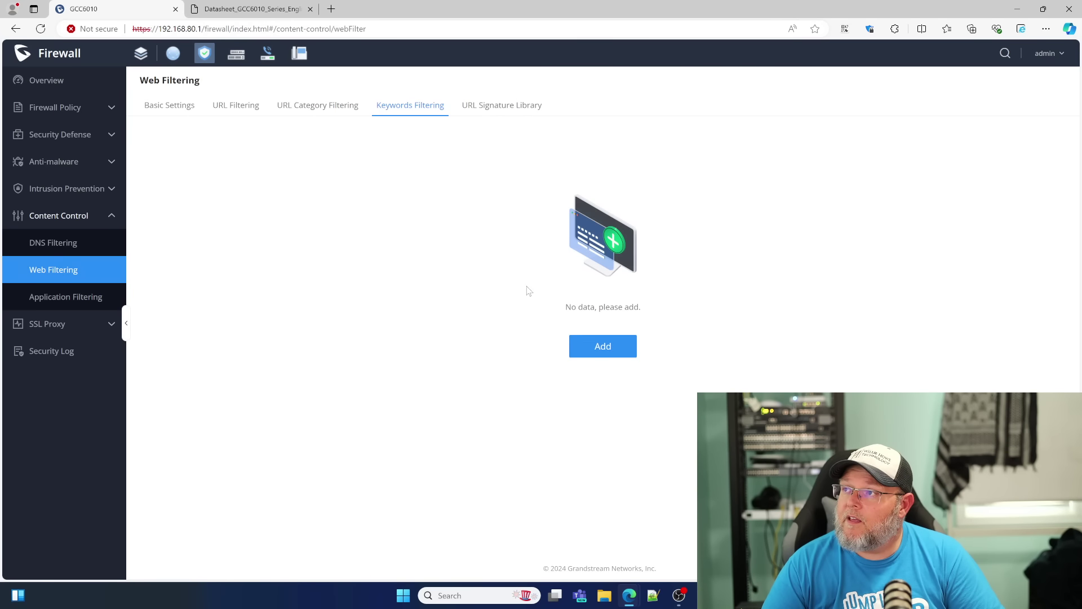
pyautogui.click(480, 107)
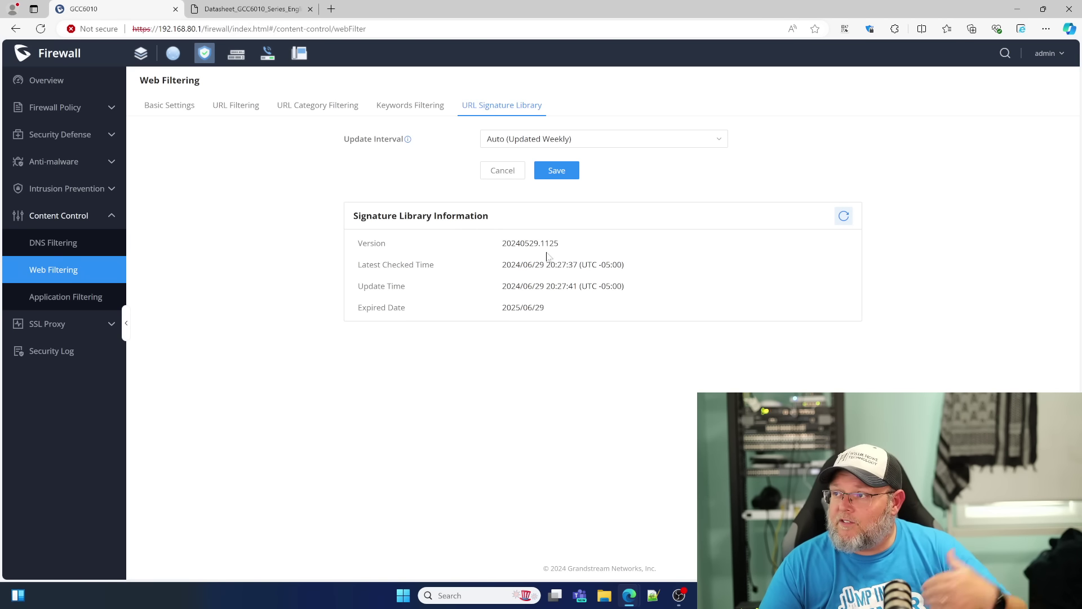
pyautogui.click(69, 304)
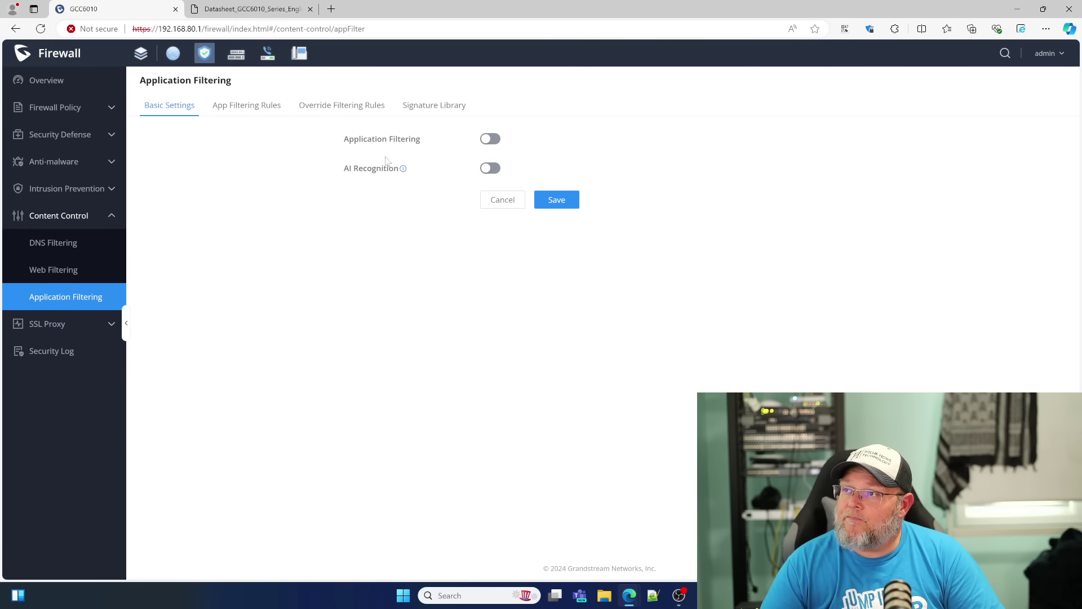
# Step: Toggle Application Filtering on and back off, then view categories like Gaming (257) and Streaming (228)
pyautogui.click(489, 139)
pyautogui.moveTo(402, 171)
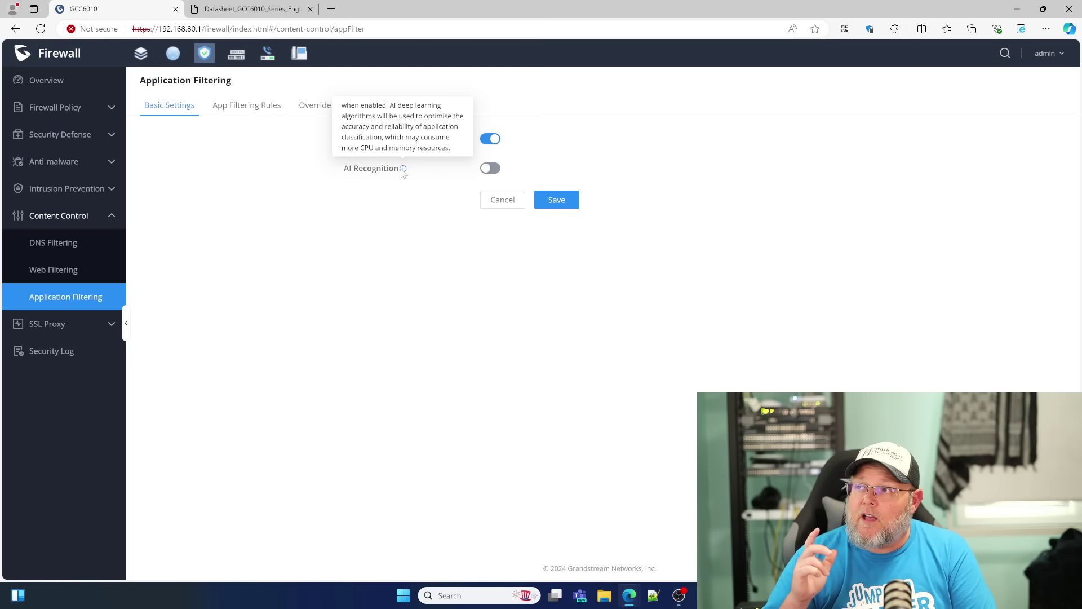
pyautogui.click(488, 141)
pyautogui.click(255, 110)
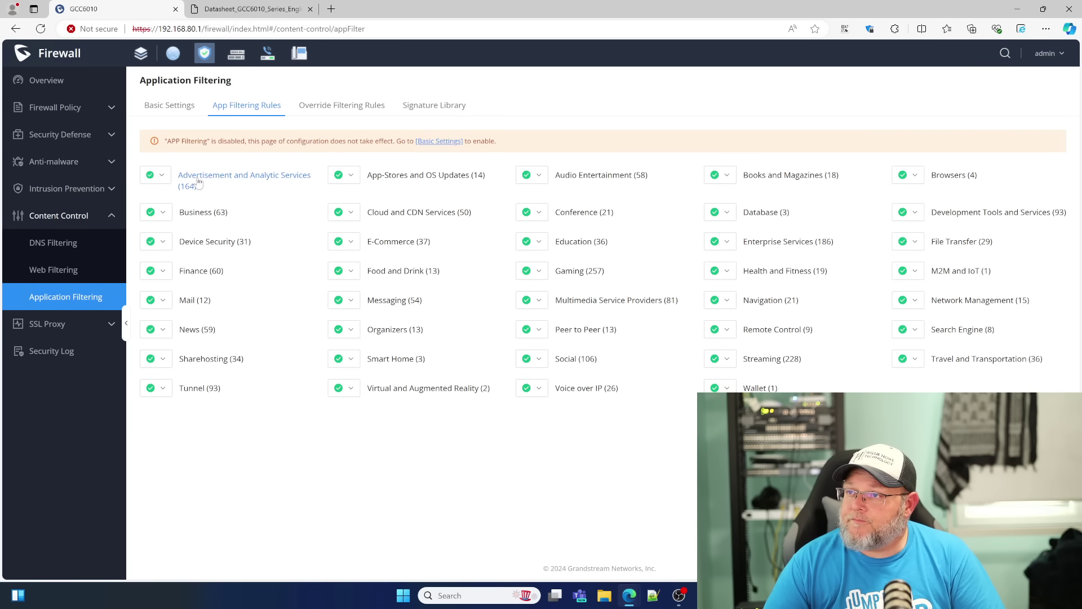
# Step: Inspect the app list of the Advertisement and Analytic Services category
pyautogui.click(216, 179)
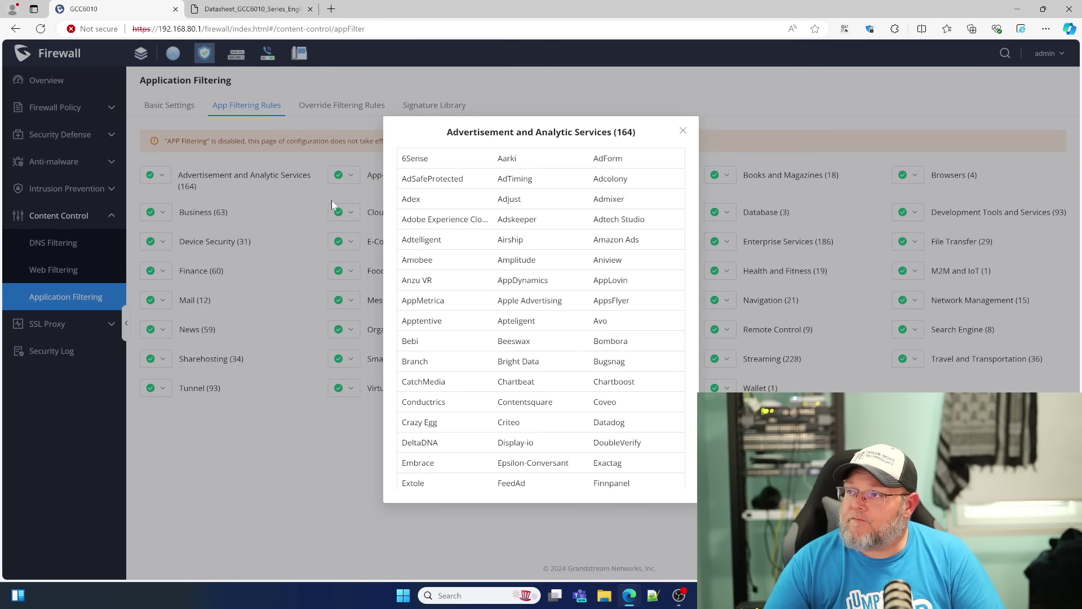
pyautogui.click(681, 131)
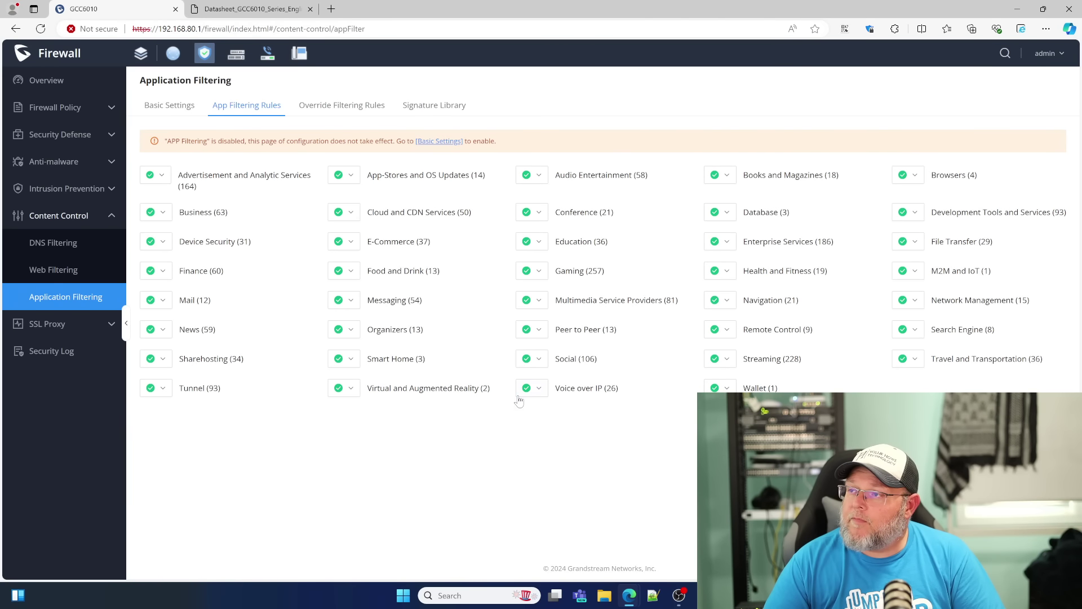
pyautogui.click(226, 179)
pyautogui.scroll(-5, 493, 351)
pyautogui.scroll(-6, 493, 351)
pyautogui.scroll(-3, 494, 352)
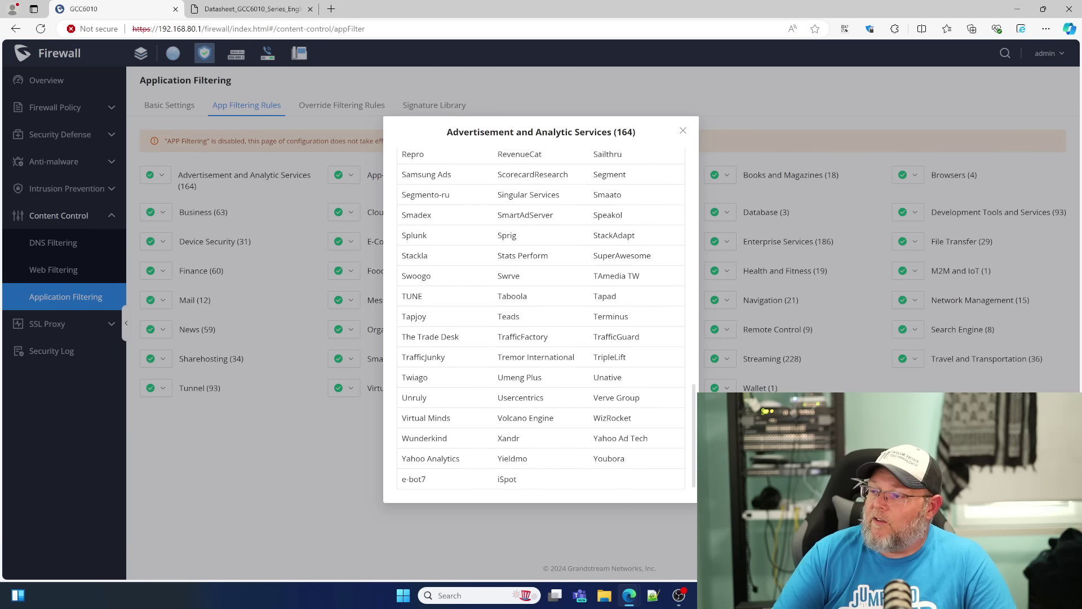
pyautogui.scroll(7, 530, 327)
pyautogui.click(683, 132)
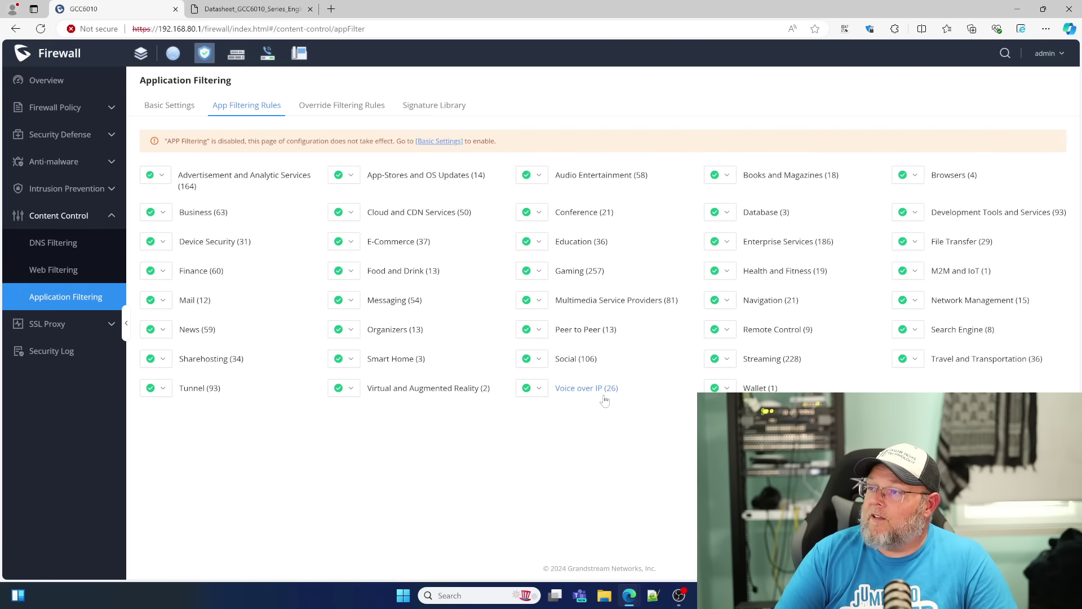
# Step: Inspect the app lists of the Cloud and CDN Services and News categories
pyautogui.click(420, 214)
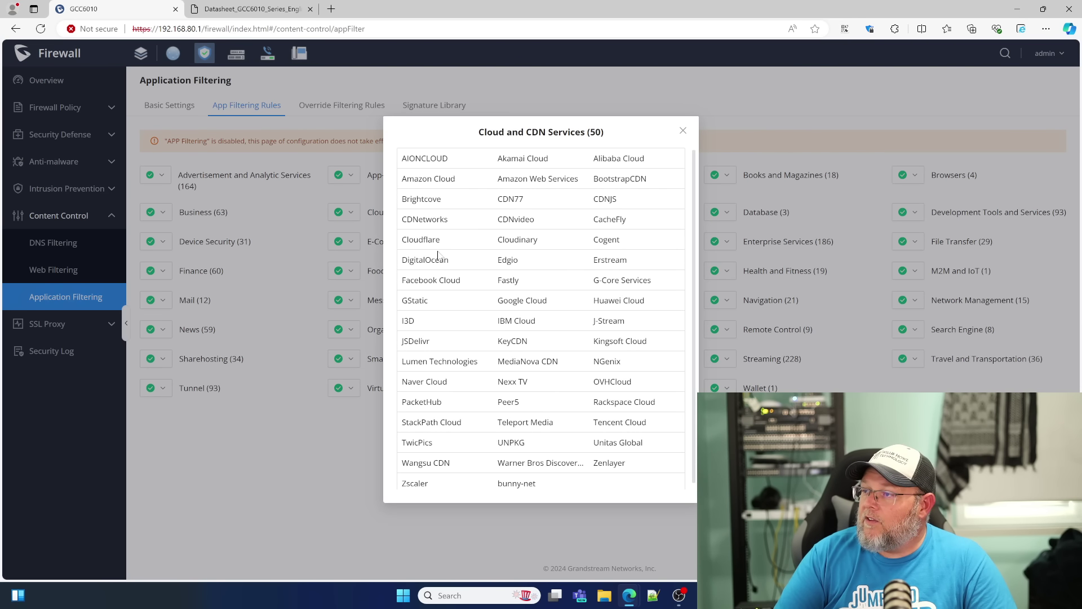
pyautogui.scroll(-1, 540, 366)
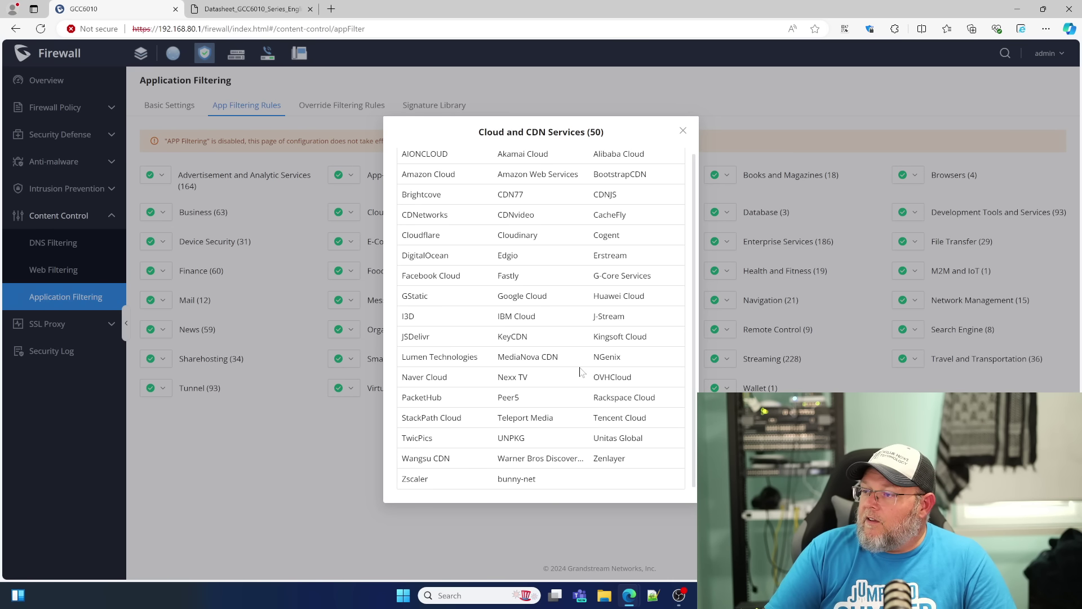
pyautogui.click(683, 132)
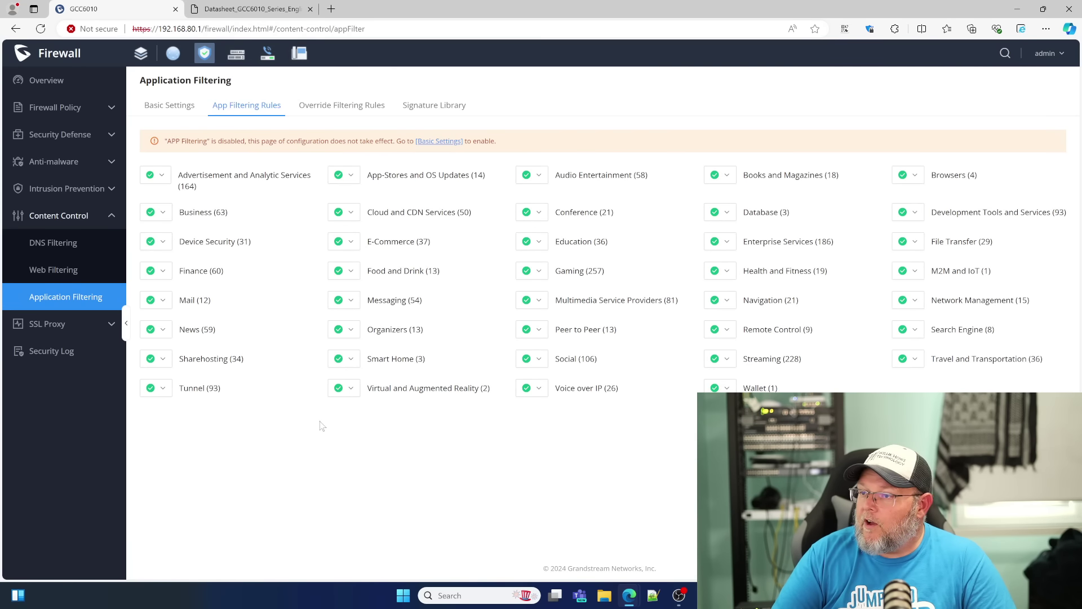
pyautogui.click(194, 330)
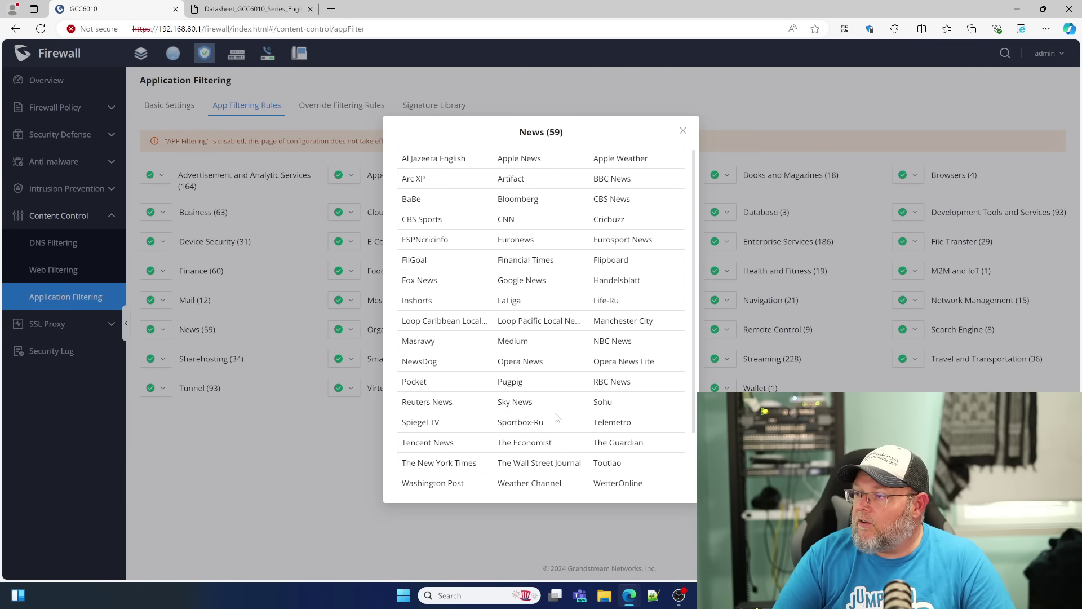
pyautogui.scroll(-2, 556, 417)
pyautogui.scroll(2, 556, 417)
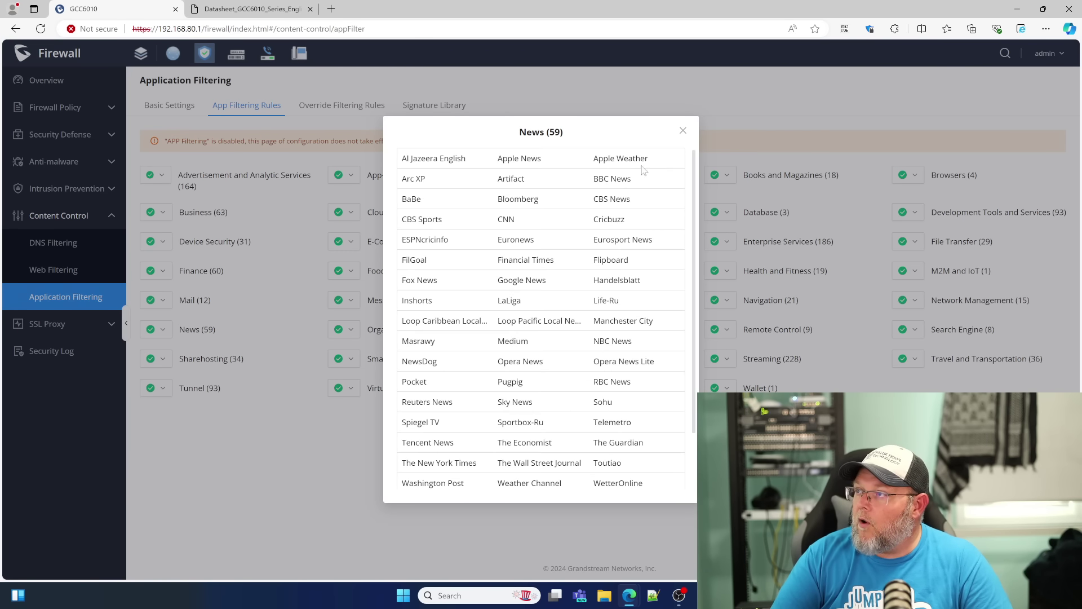
pyautogui.click(683, 131)
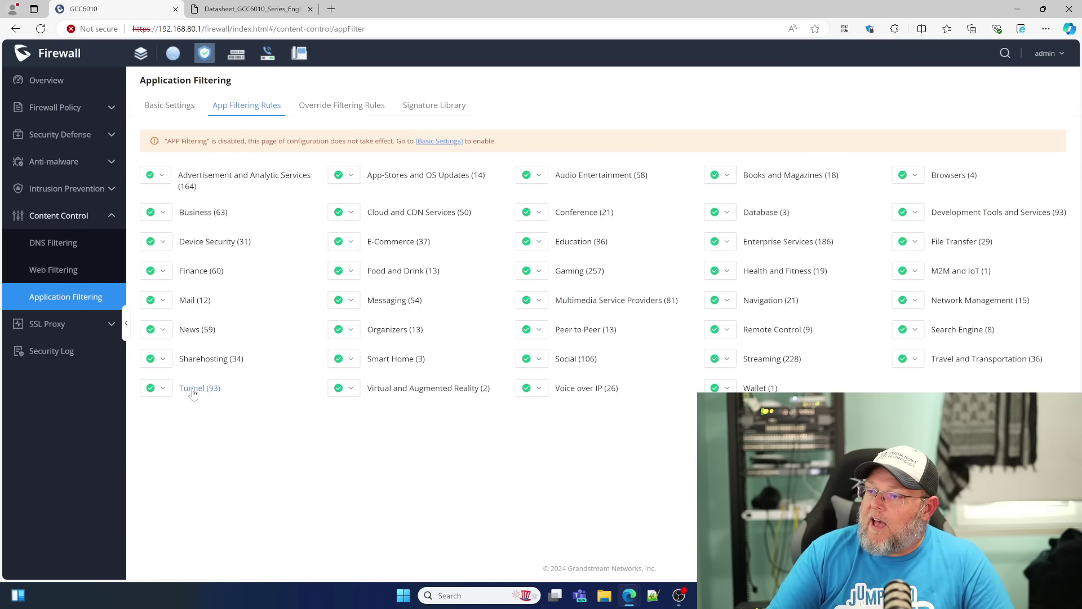
# Step: Inspect the Tunnel category's apps, then bring up the empty Override Filtering Rules page
pyautogui.click(193, 389)
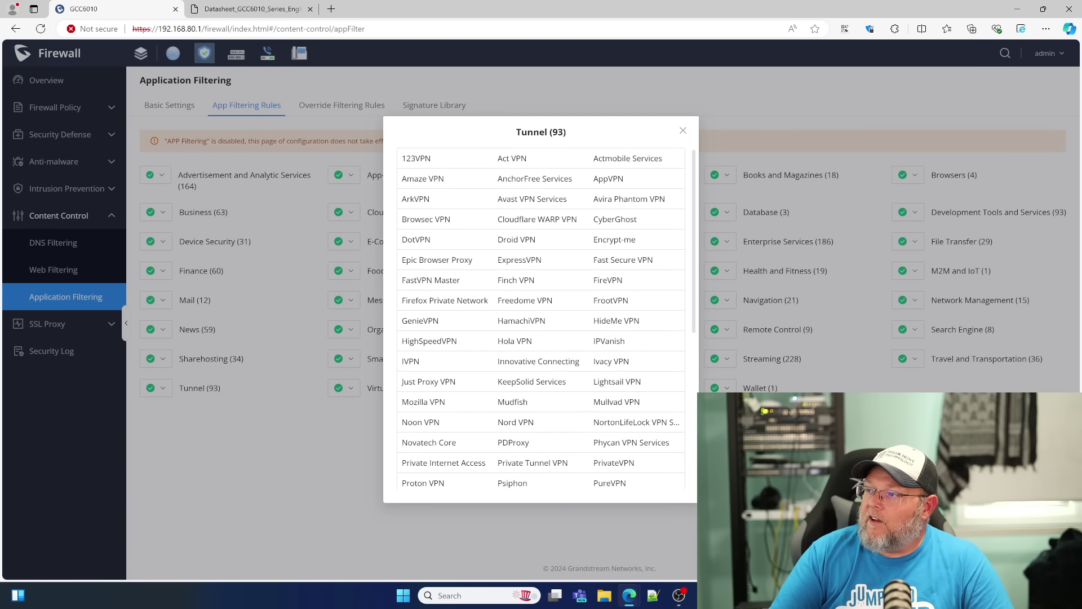
pyautogui.scroll(-5, 541, 318)
pyautogui.scroll(5, 541, 318)
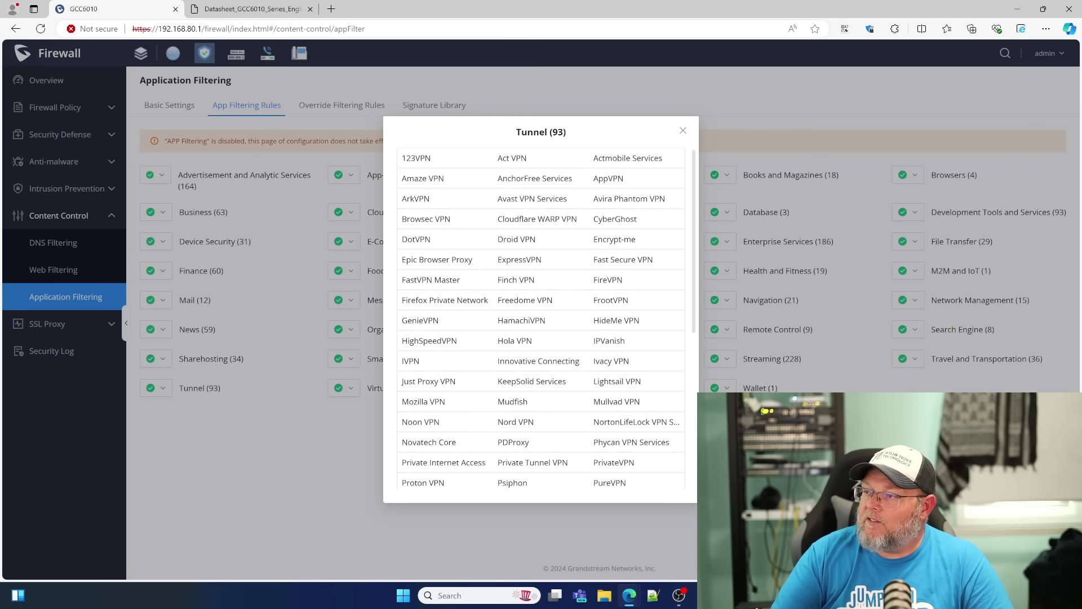
pyautogui.scroll(-5, 541, 319)
pyautogui.scroll(5, 658, 148)
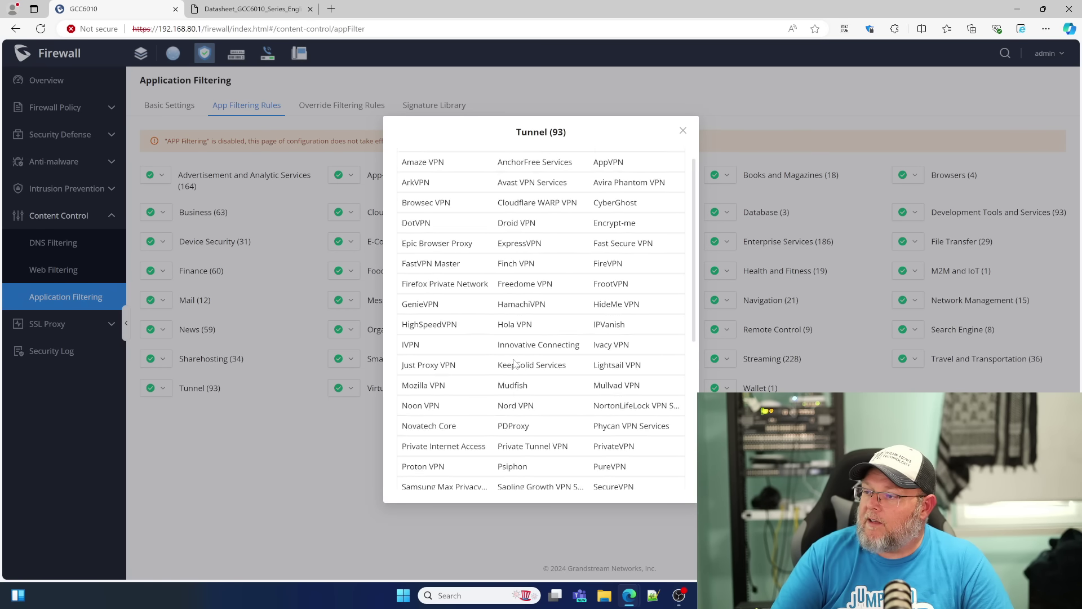
pyautogui.click(683, 131)
pyautogui.click(352, 110)
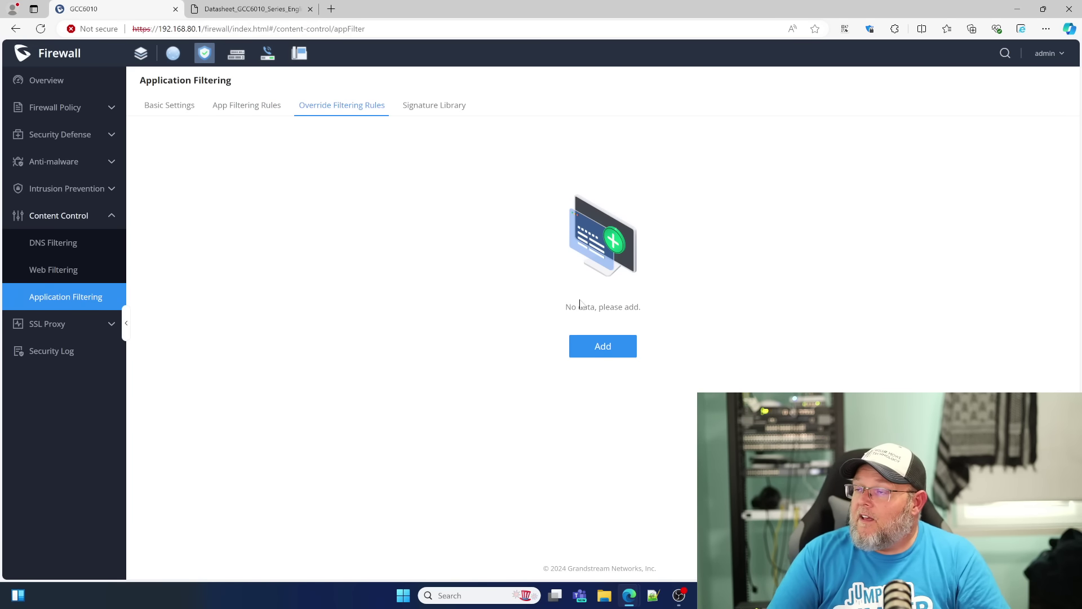
# Step: Preview and discard a new override rule, then view signature library version 20240529.1201, updated weekly
pyautogui.click(603, 346)
pyautogui.scroll(-5, 415, 375)
pyautogui.scroll(5, 415, 374)
pyautogui.scroll(-1, 416, 374)
pyautogui.scroll(-5, 415, 372)
pyautogui.scroll(6, 415, 372)
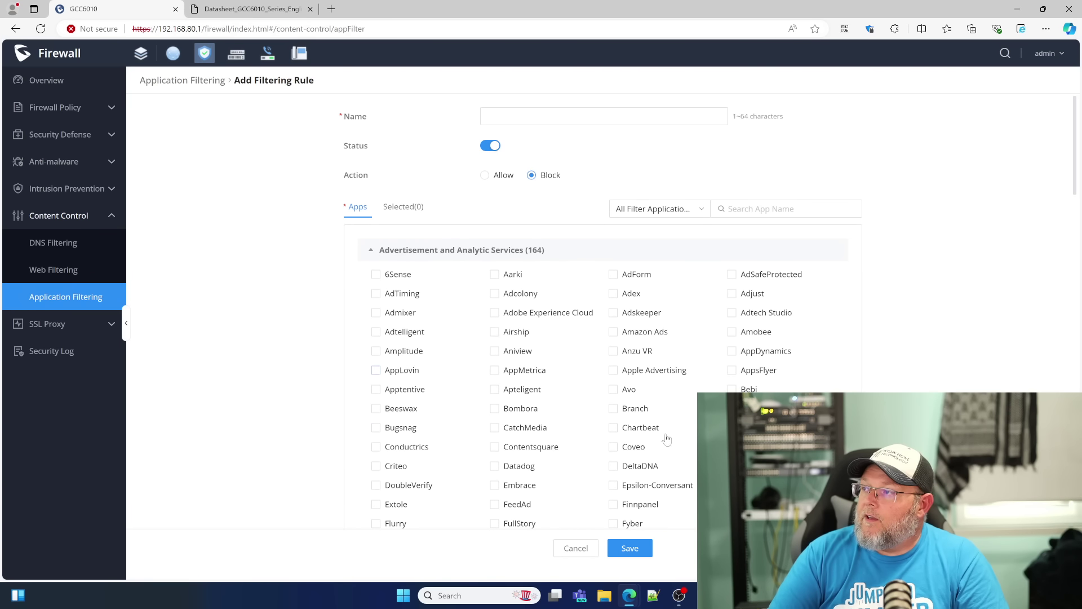
pyautogui.click(587, 547)
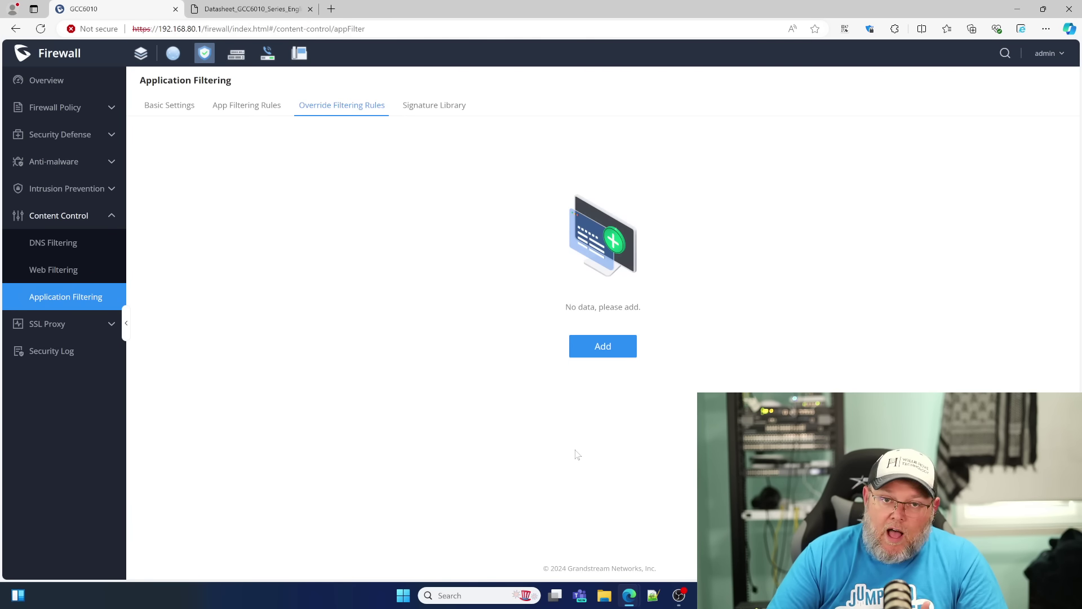
pyautogui.click(439, 107)
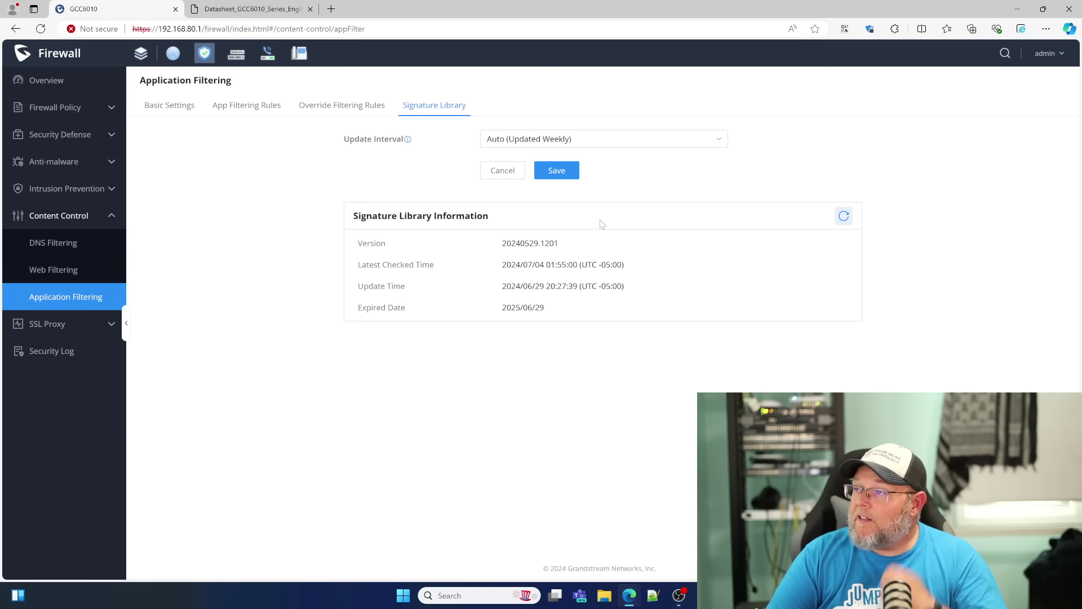
pyautogui.click(73, 215)
# Step: Review the SSL Proxy basic settings and its Exemption List
pyautogui.click(58, 246)
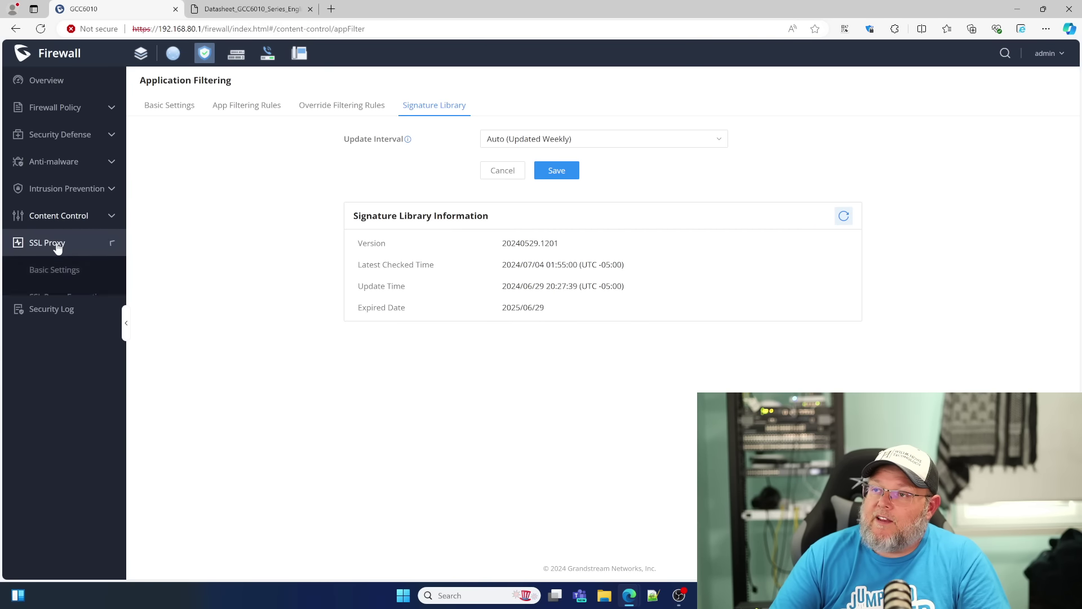
pyautogui.click(72, 269)
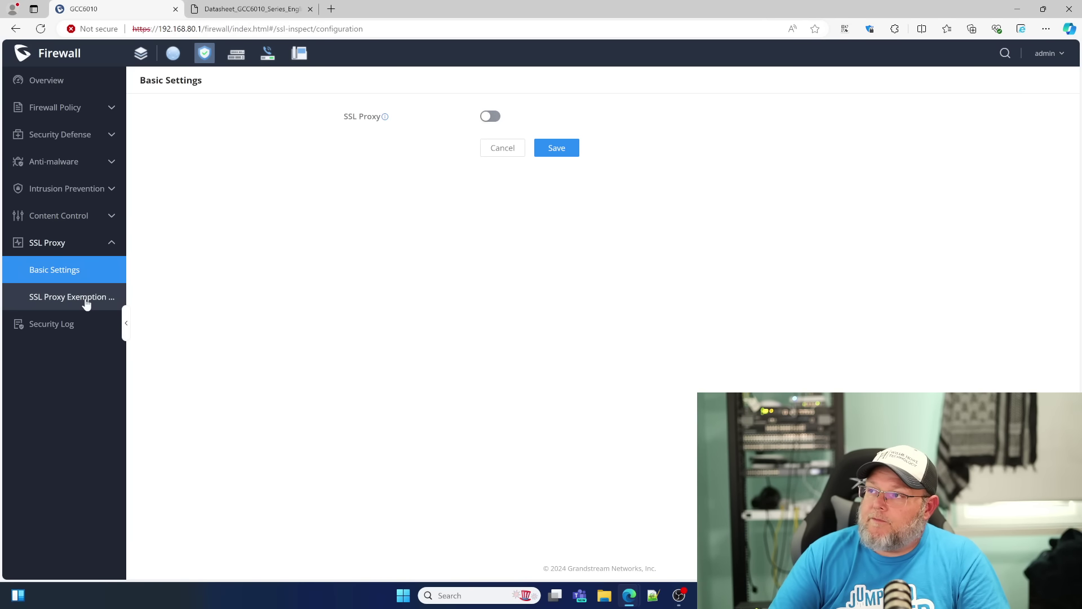
pyautogui.moveTo(386, 119)
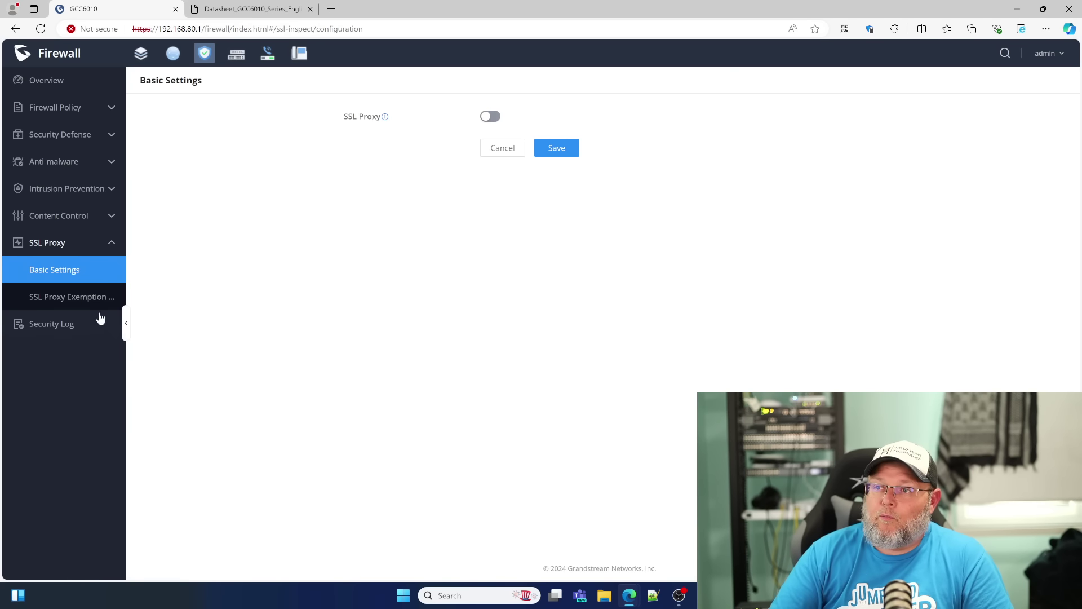
pyautogui.click(76, 299)
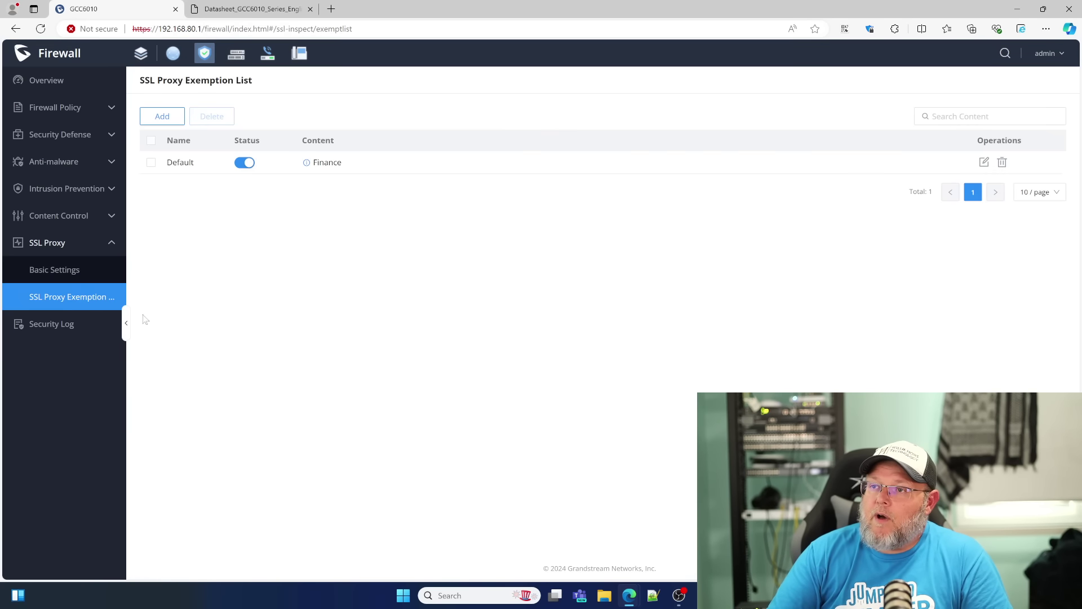
pyautogui.click(83, 272)
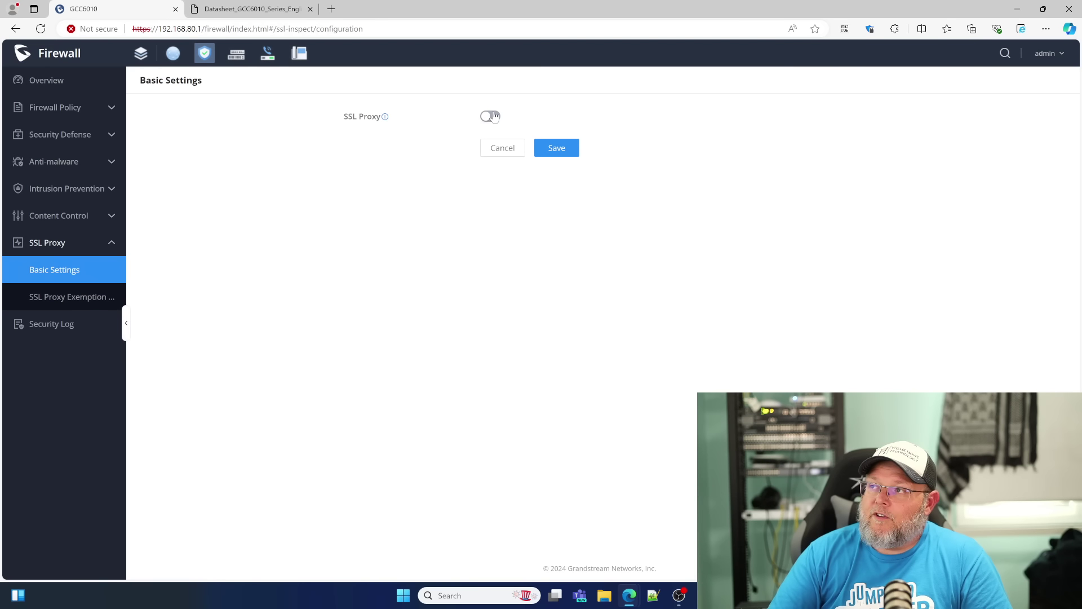
# Step: Try enabling SSL Proxy but cancel, recheck exemptions, then view the empty Security Log
pyautogui.click(491, 116)
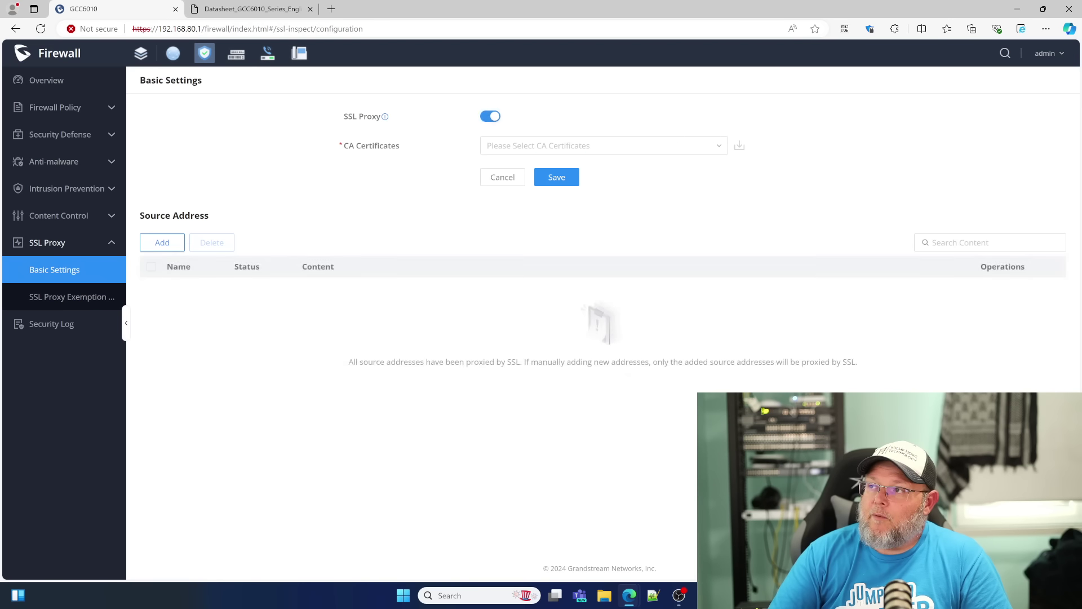
pyautogui.click(503, 180)
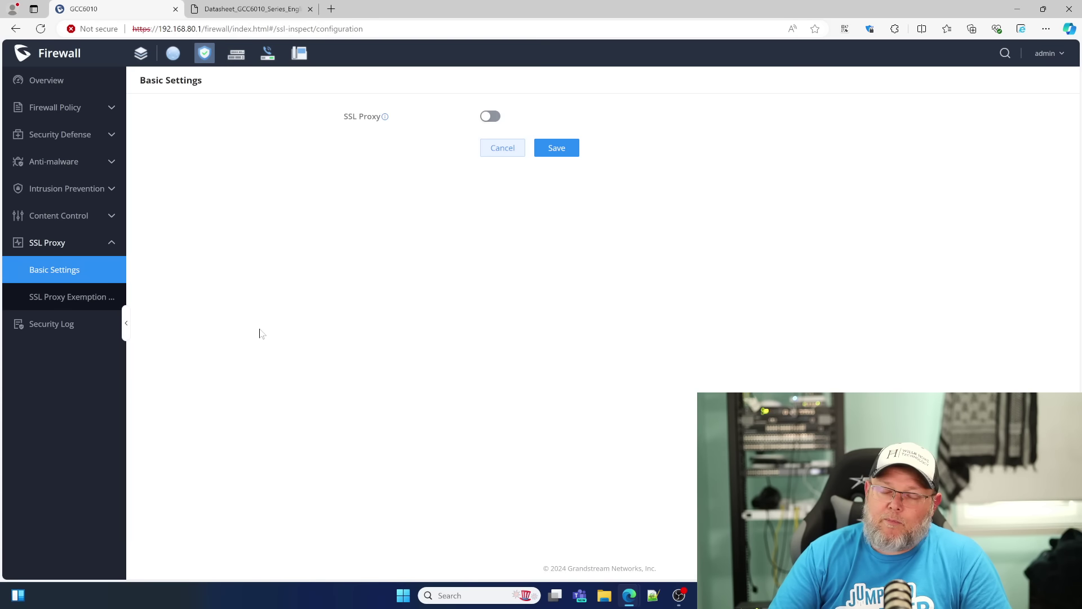
pyautogui.click(53, 299)
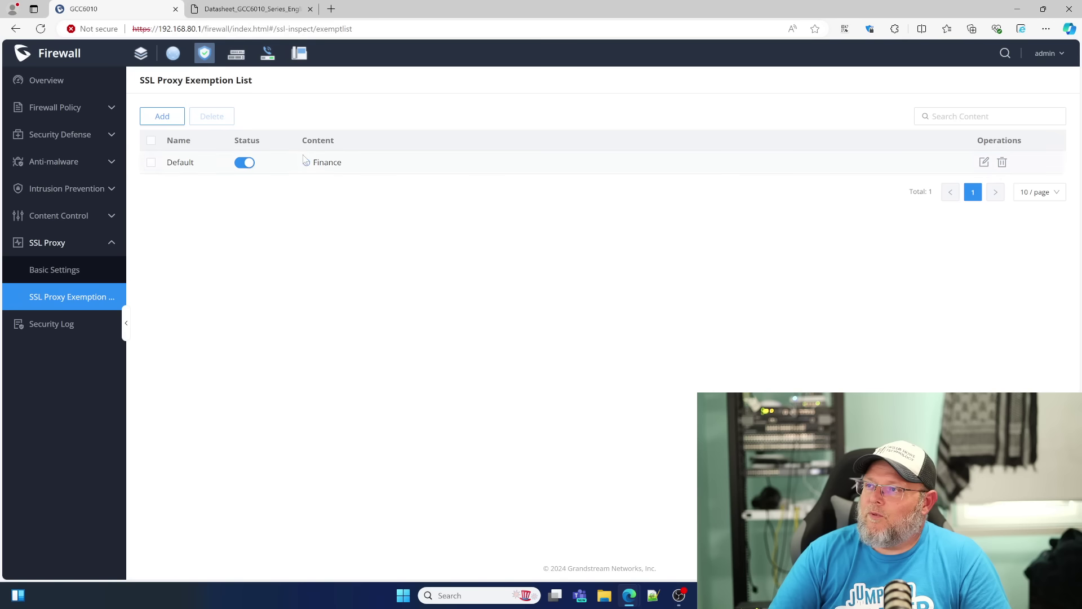
pyautogui.click(48, 330)
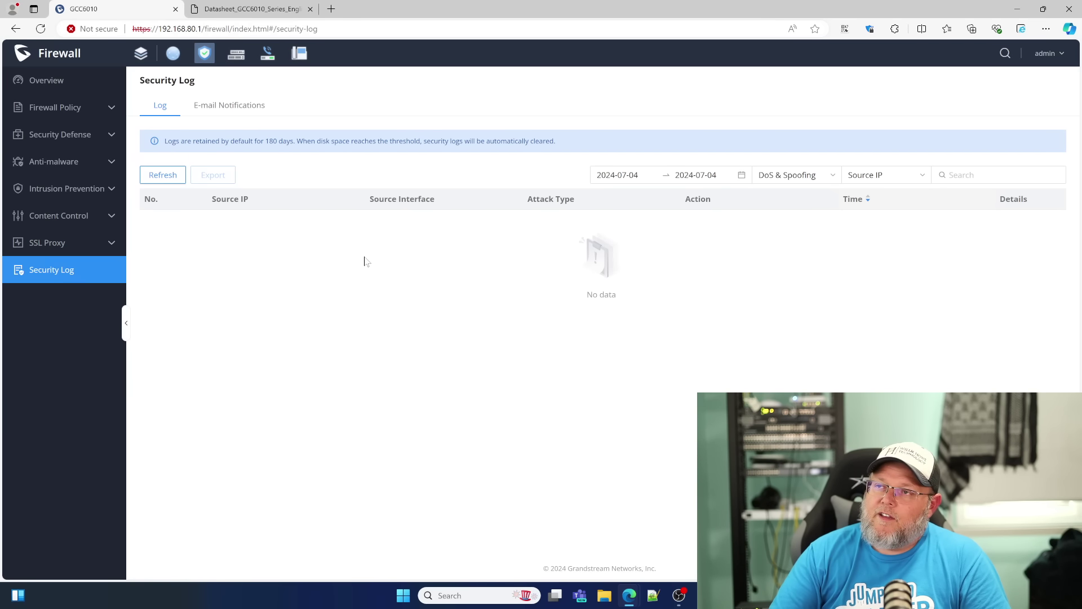
# Step: Check the security log's E-mail Notifications alert toggles, then move on to the Network Nodes overview
pyautogui.click(240, 105)
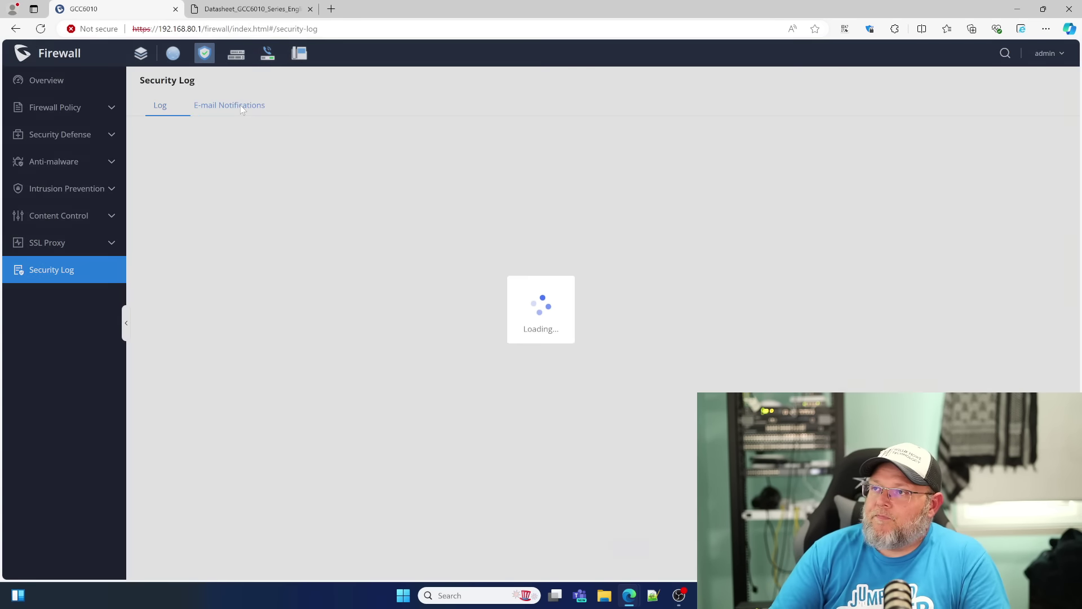
pyautogui.scroll(-5, 360, 380)
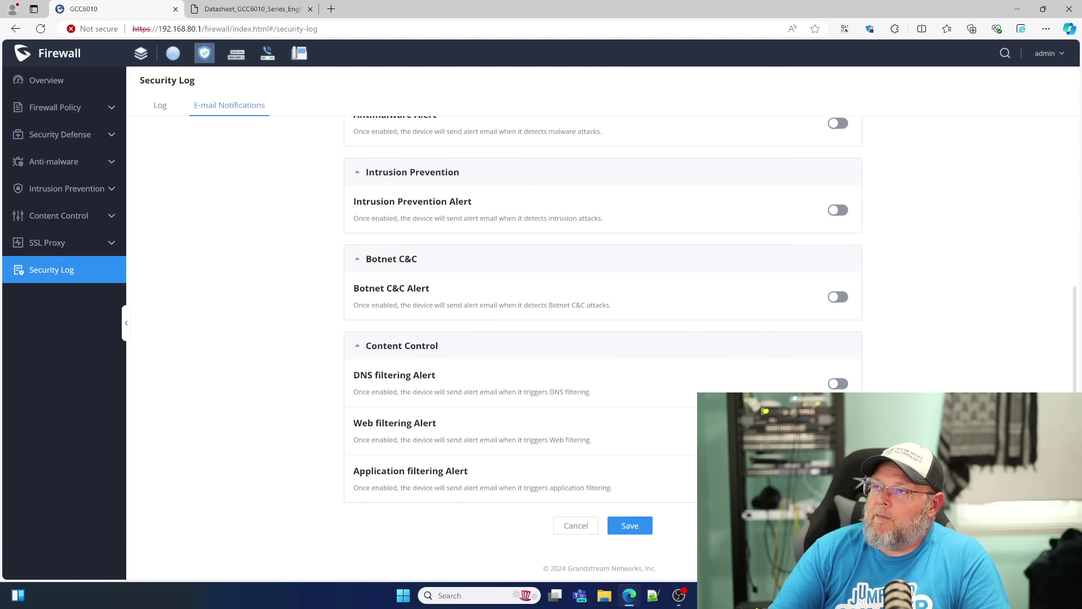
pyautogui.scroll(5, 375, 408)
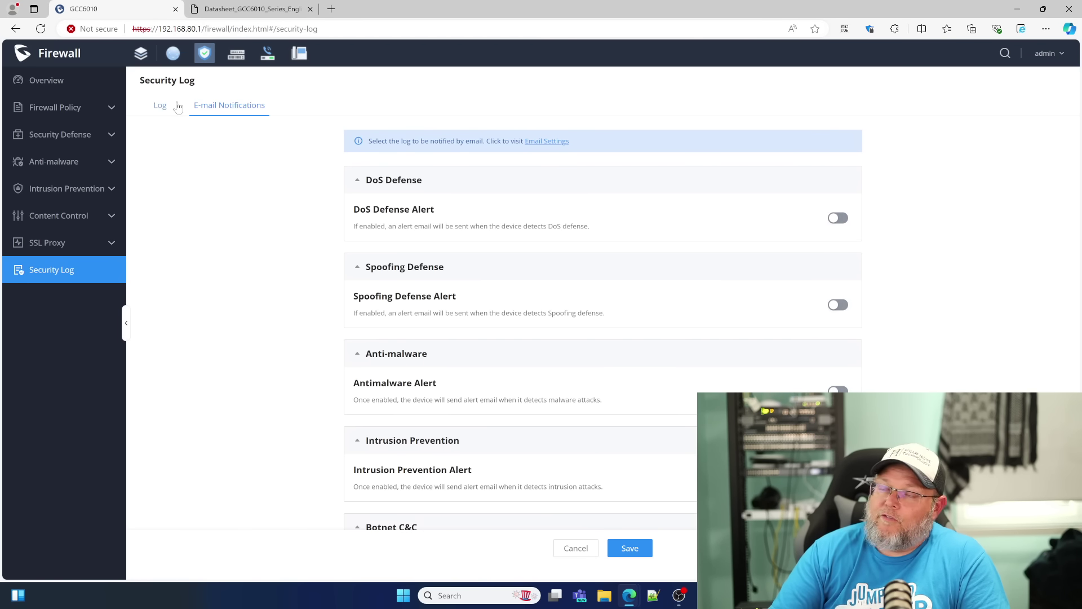
pyautogui.click(237, 55)
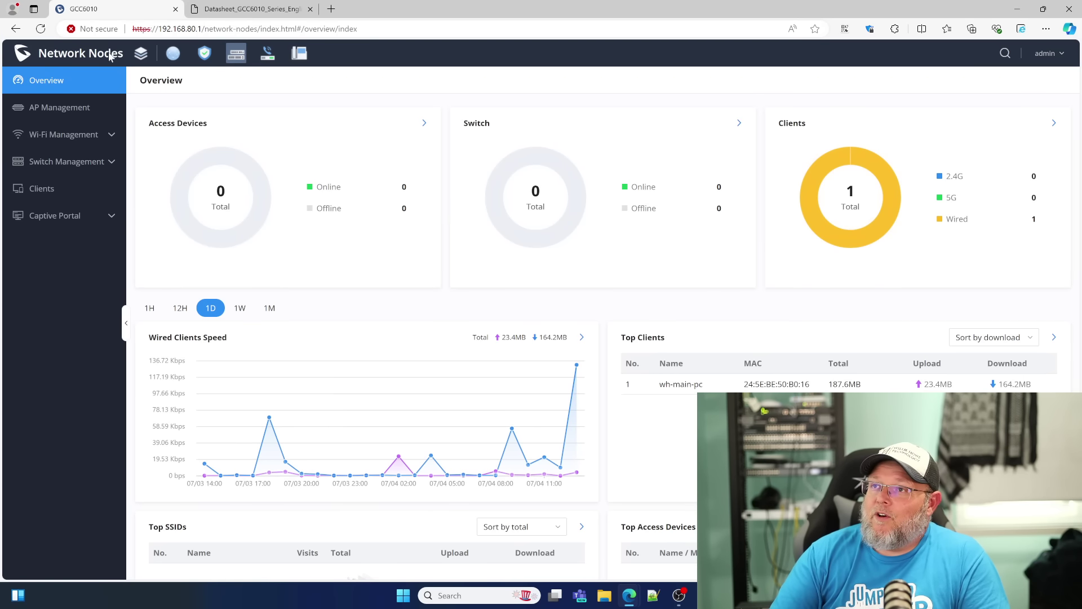
# Step: Return to Network Nodes and look through AP Management and the Wi-Fi SSID list
pyautogui.click(205, 53)
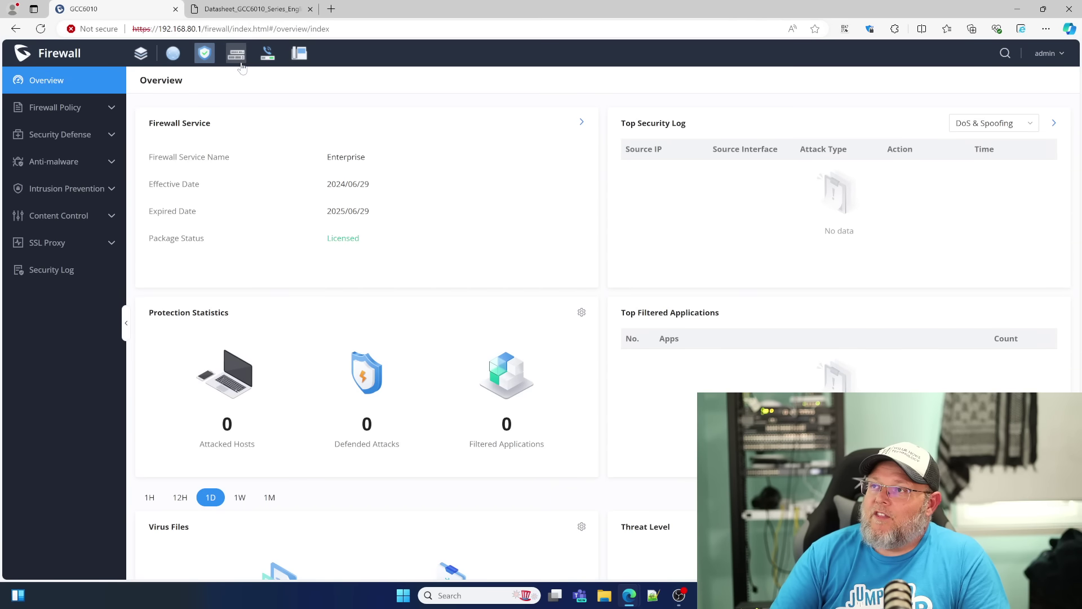
pyautogui.click(237, 59)
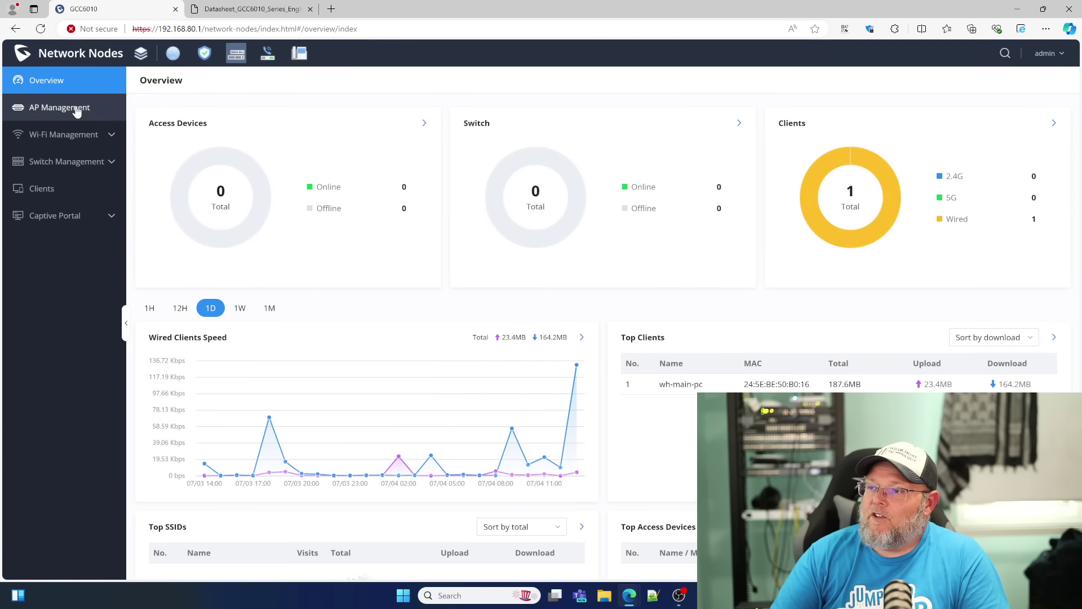
pyautogui.click(76, 107)
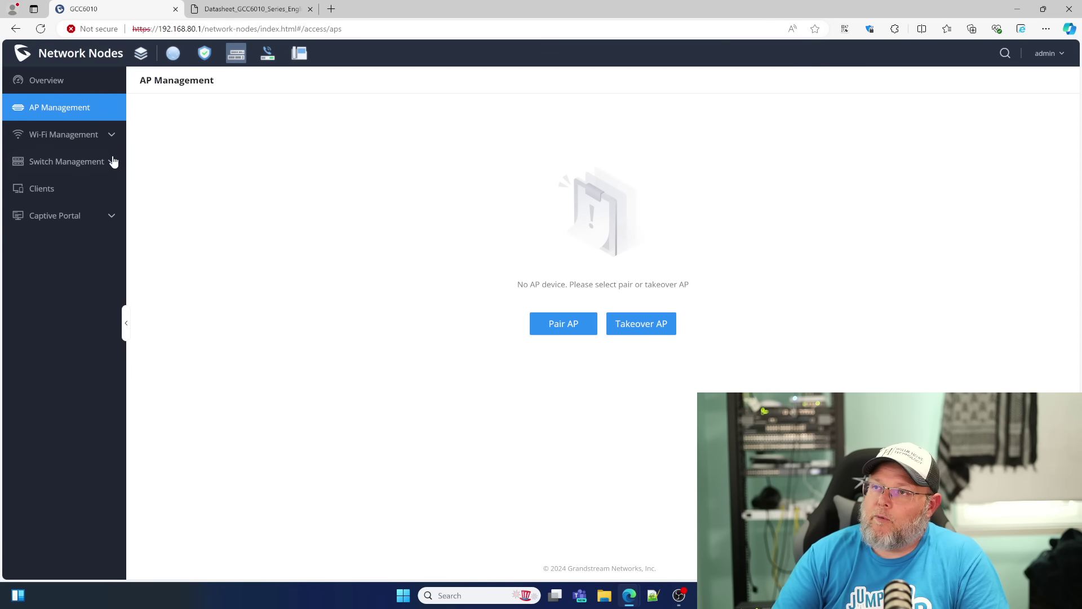
pyautogui.click(79, 136)
pyautogui.click(33, 164)
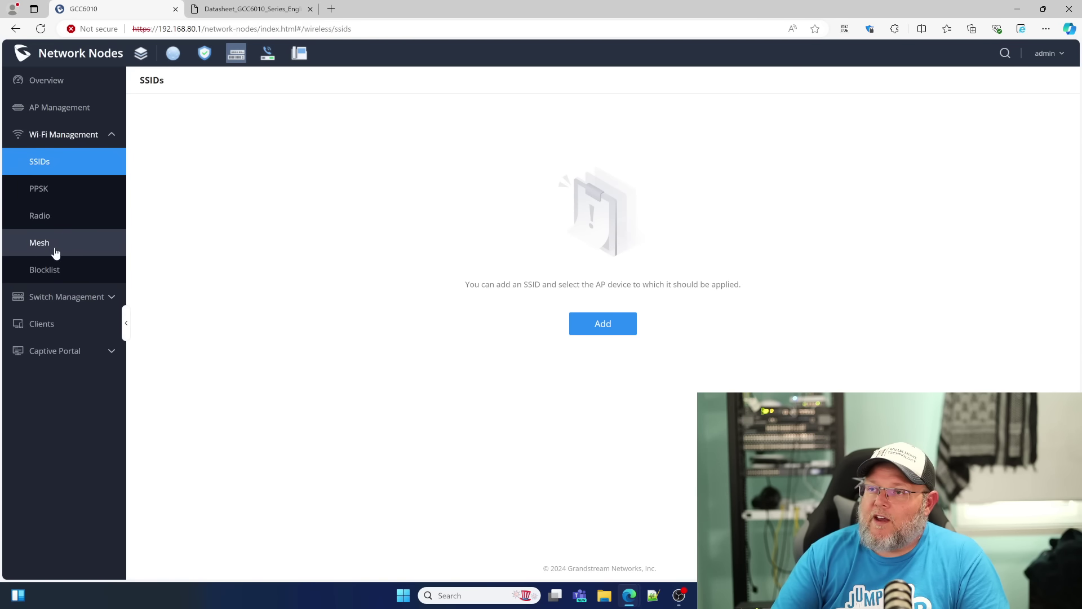
# Step: Browse managed switches, global switch configuration and port profiles, then the wh-main-pc client's details
pyautogui.click(66, 304)
pyautogui.click(45, 324)
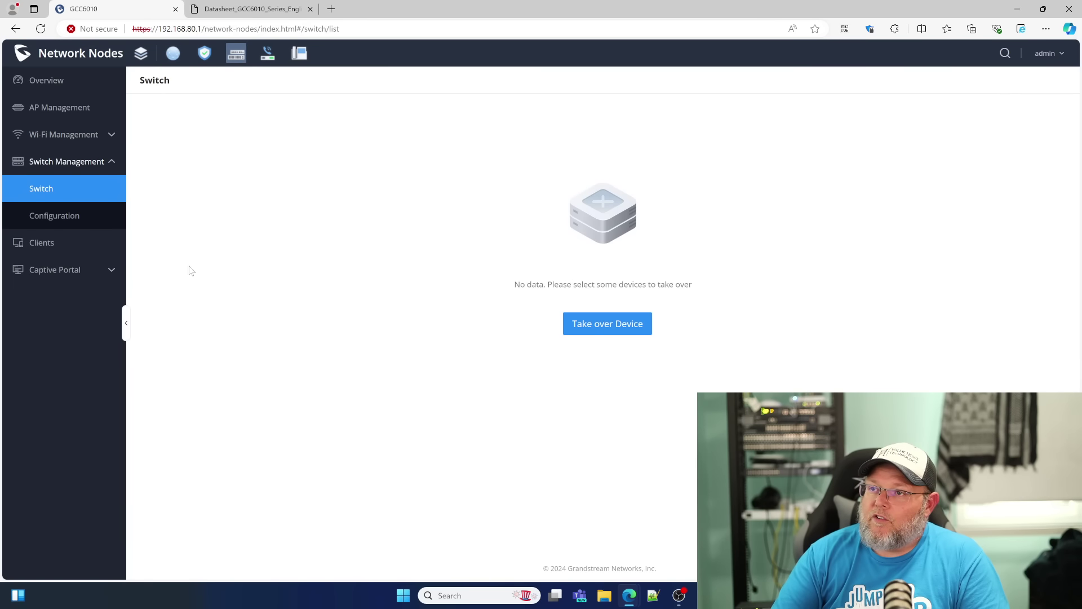
pyautogui.click(56, 216)
pyautogui.scroll(-1, 252, 275)
pyautogui.scroll(1, 252, 276)
pyautogui.click(285, 105)
pyautogui.click(212, 107)
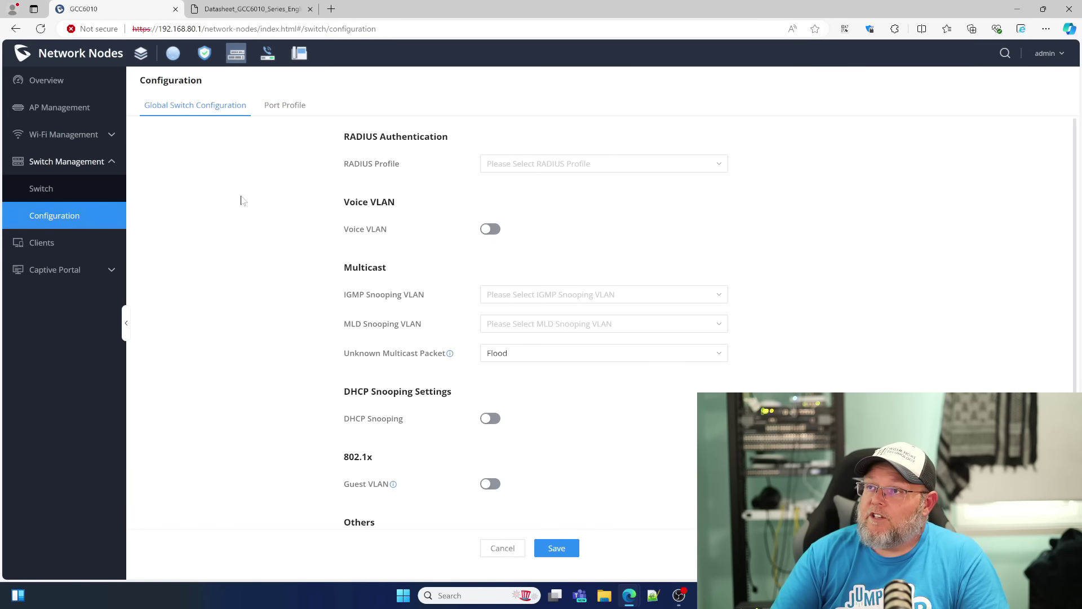
pyautogui.click(49, 251)
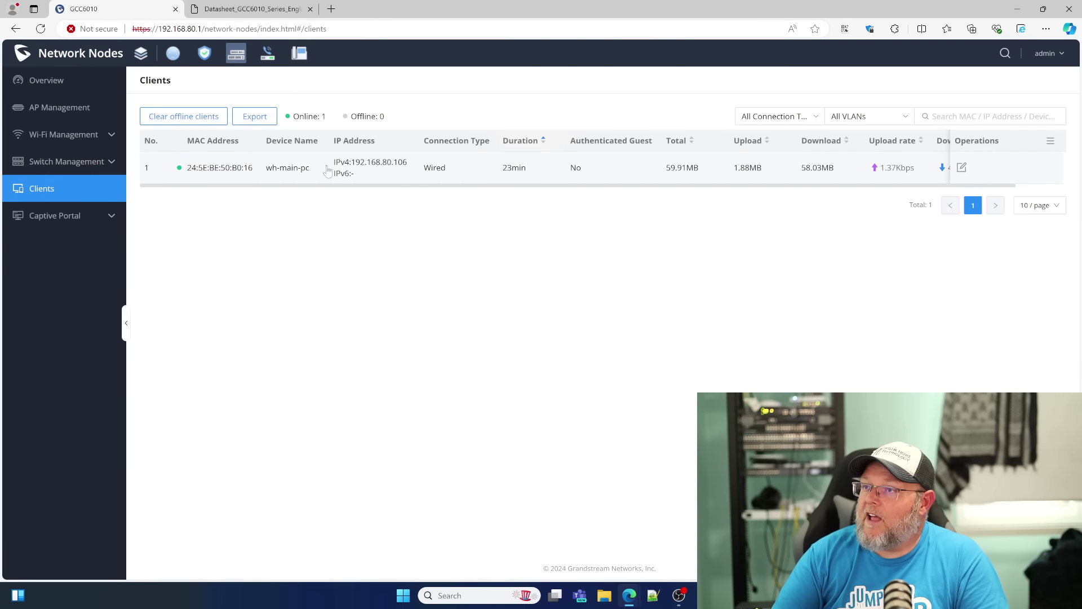
pyautogui.click(320, 172)
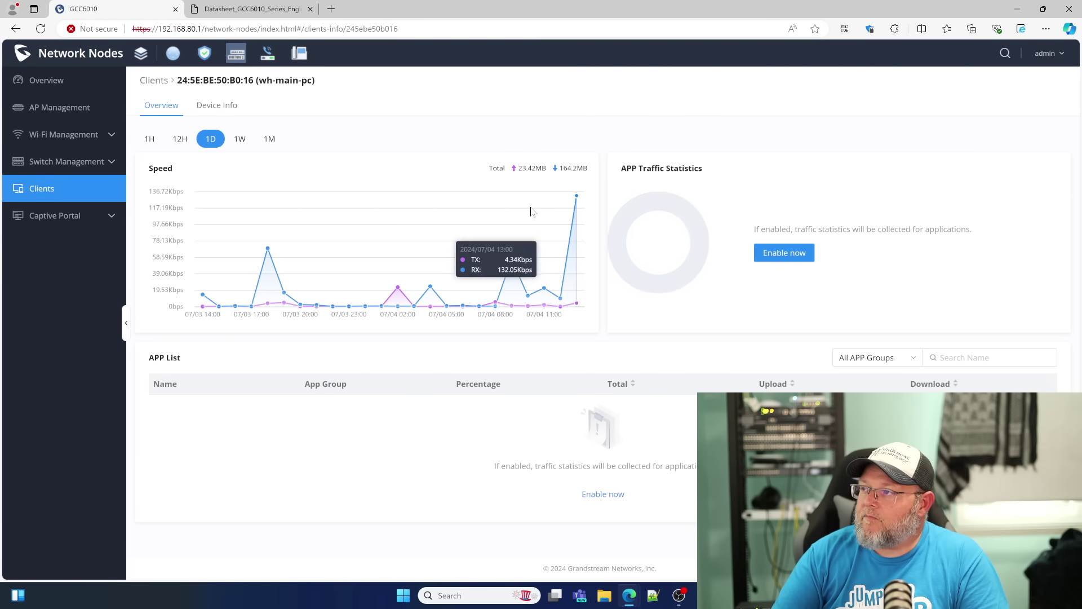
# Step: Tour Captive Portal's splash page, guests and vouchers, ending on the empty Policy list
pyautogui.click(49, 216)
pyautogui.click(40, 243)
pyautogui.click(47, 270)
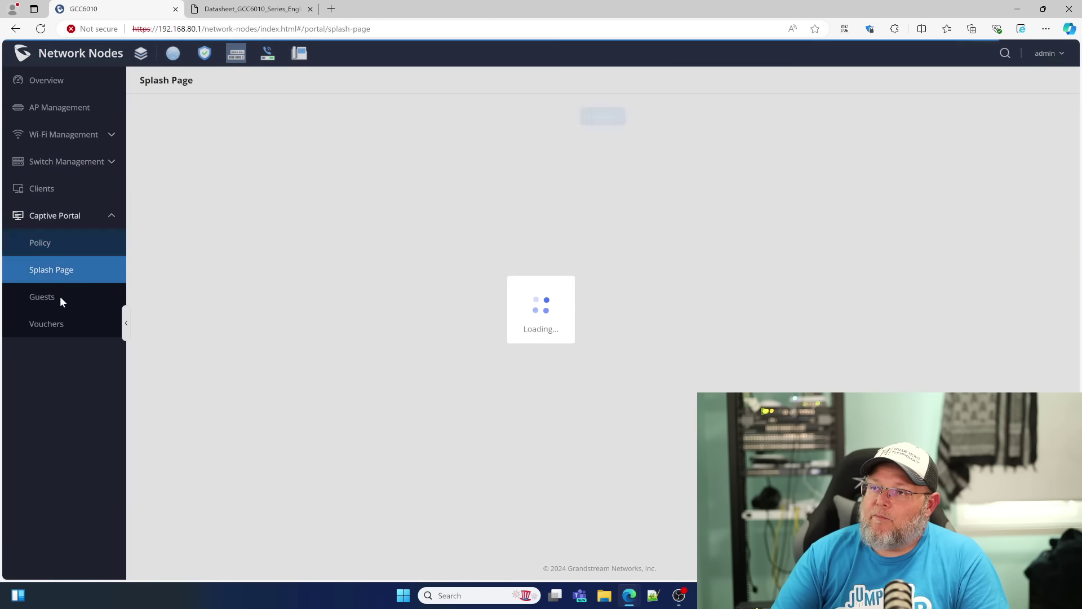
pyautogui.click(58, 298)
pyautogui.click(56, 321)
pyautogui.click(49, 236)
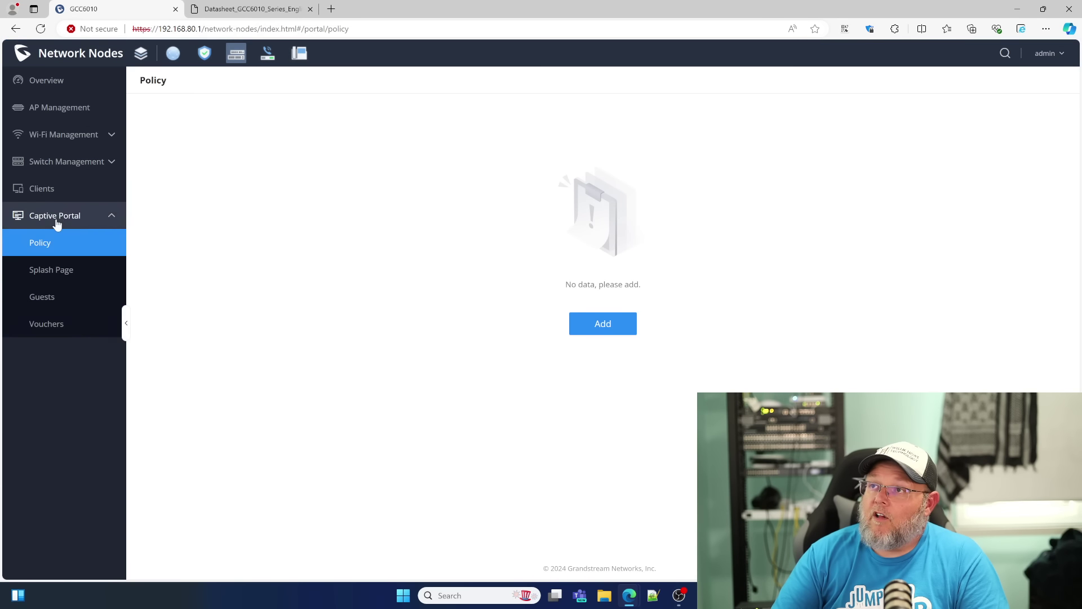
pyautogui.click(54, 217)
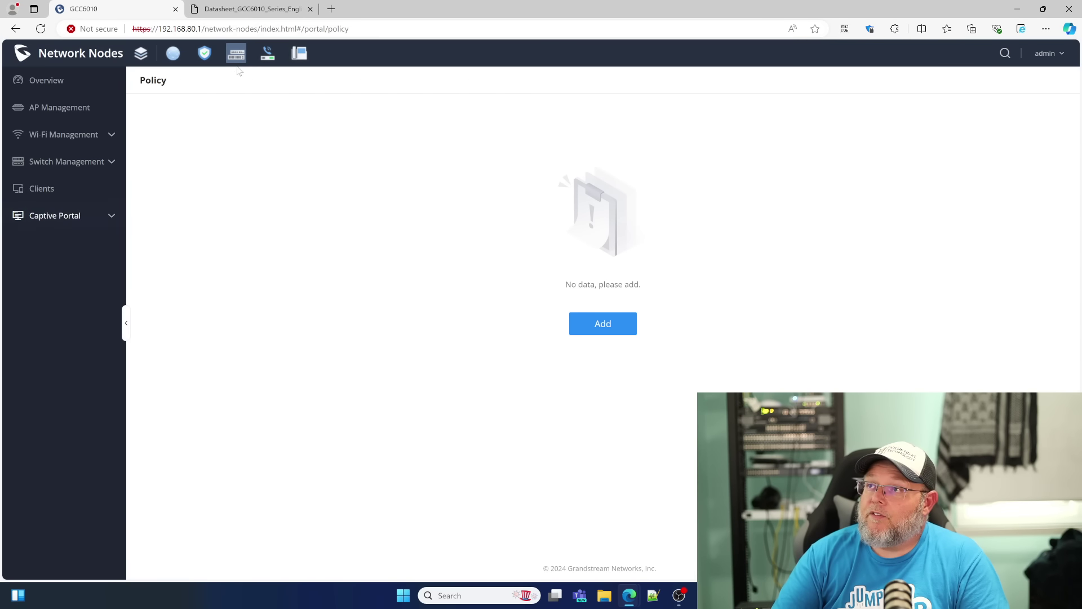
# Step: In PBX, dismiss the emergency-calls notice, glance at status pages, then open Extension/Trunk > Extensions
pyautogui.click(267, 56)
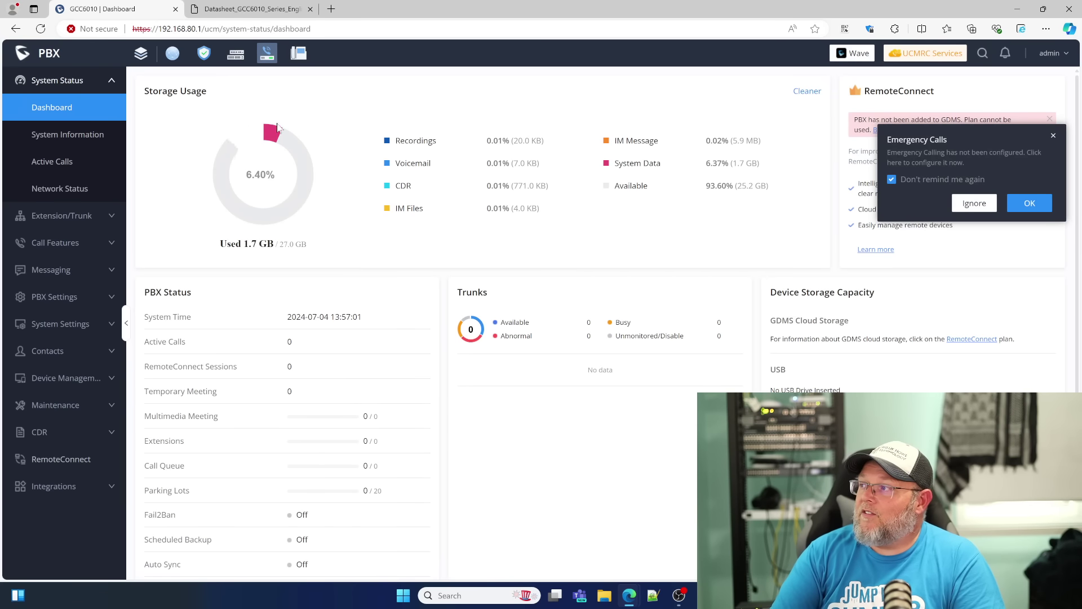
pyautogui.click(1052, 136)
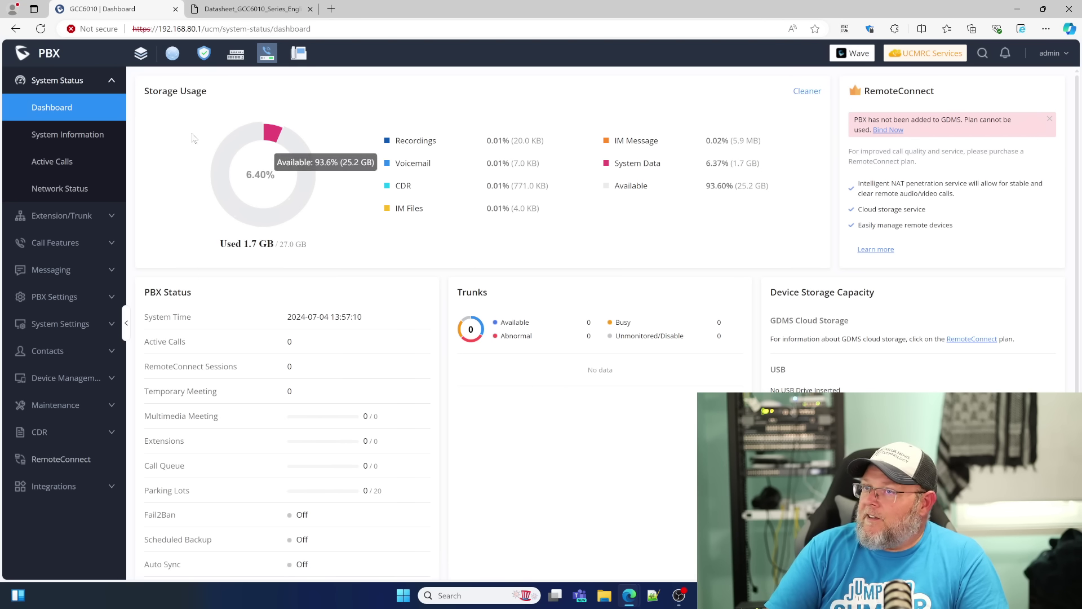
pyautogui.click(63, 136)
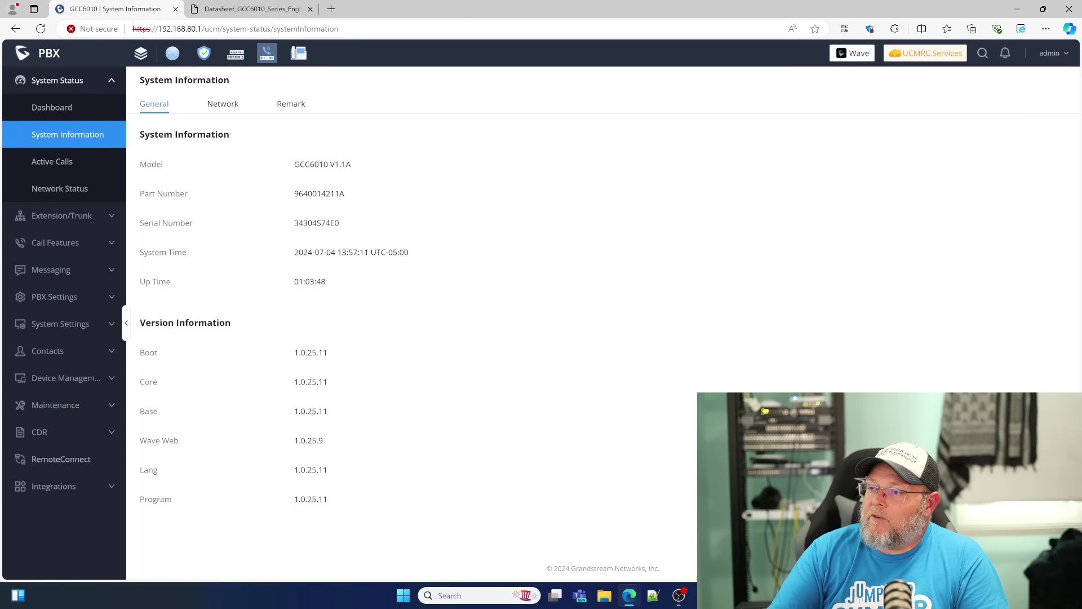
pyautogui.click(61, 165)
pyautogui.click(72, 196)
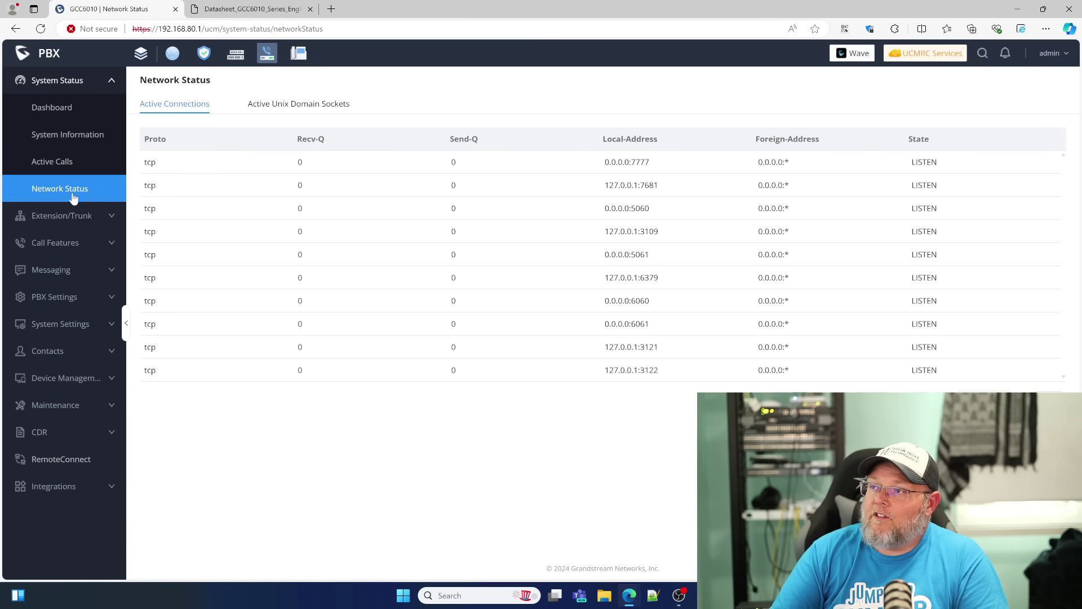
pyautogui.click(70, 217)
pyautogui.click(54, 136)
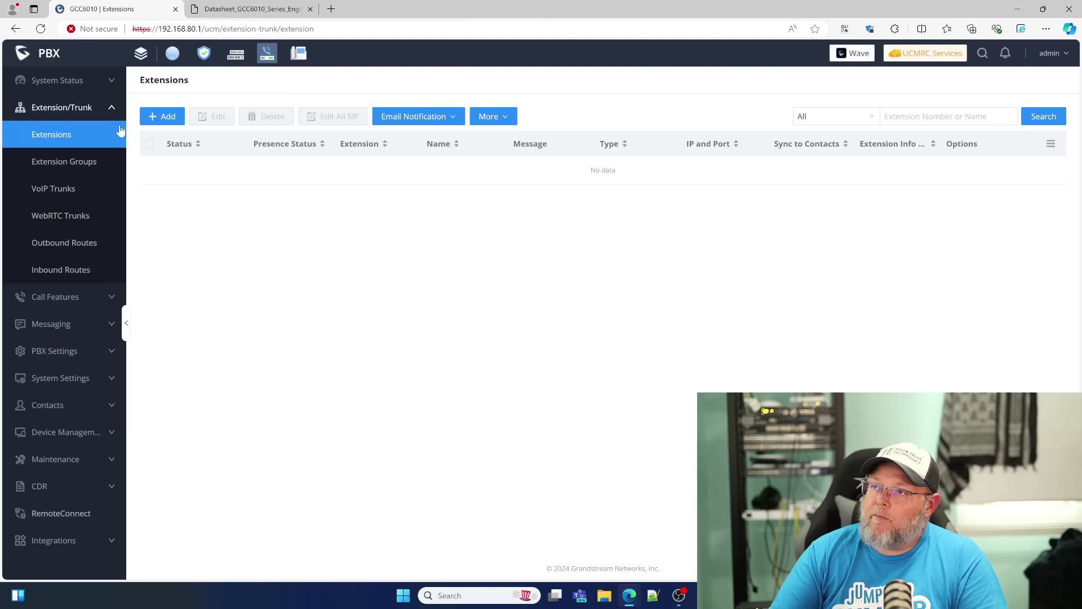
pyautogui.click(153, 118)
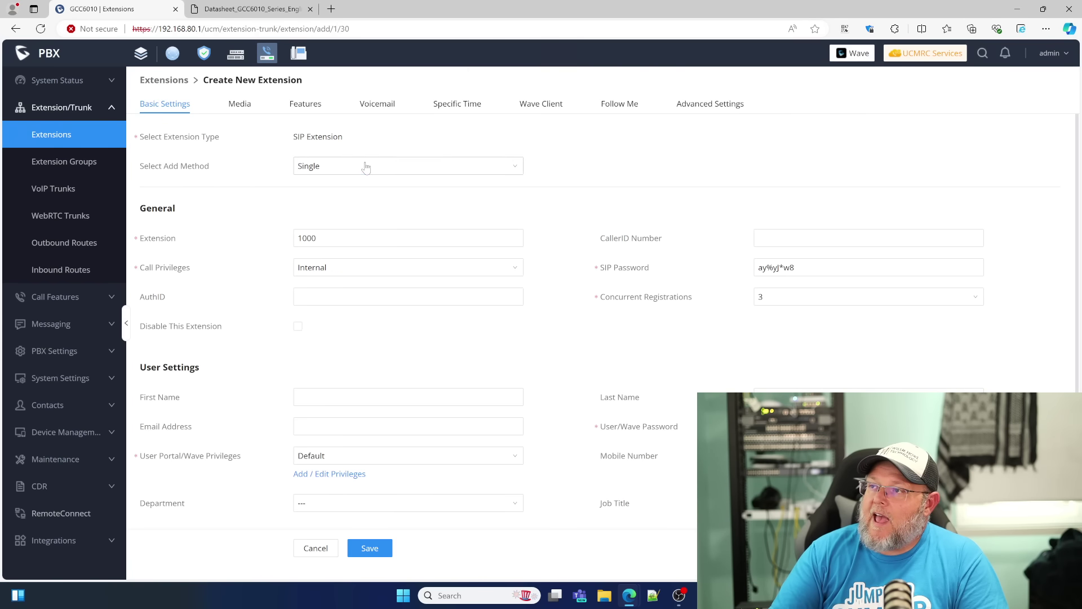
pyautogui.click(366, 166)
pyautogui.click(353, 204)
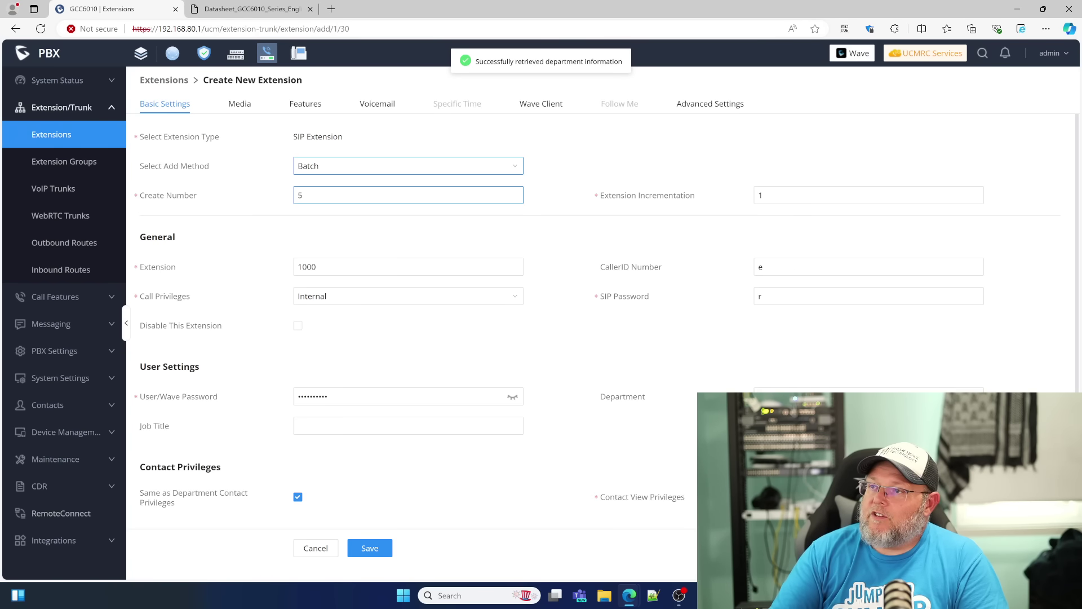
pyautogui.press('Tab')
pyautogui.write('15')
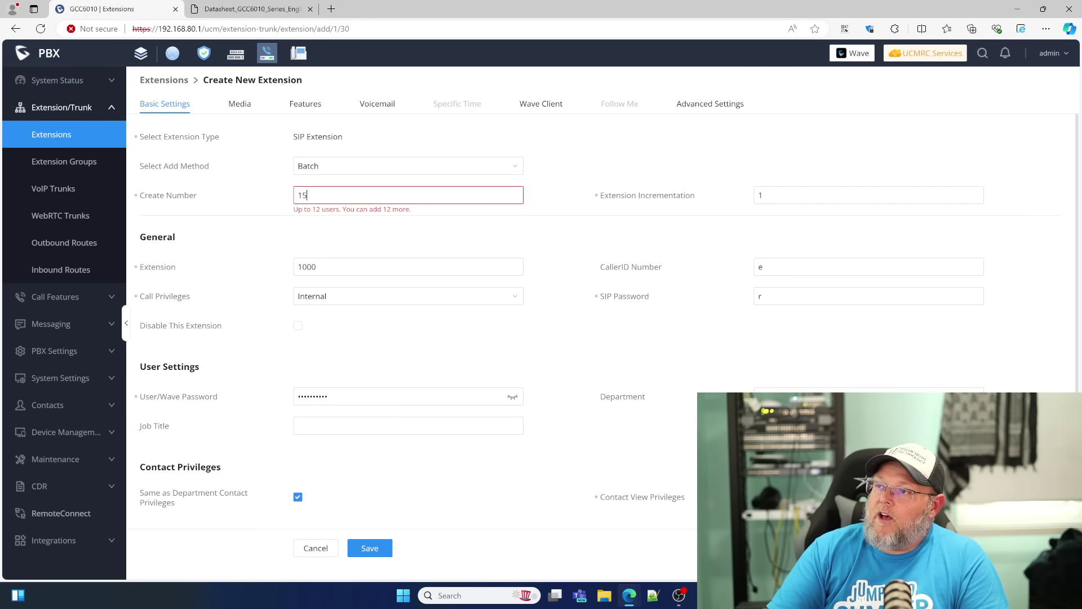
pyautogui.press('BackSpace')
pyautogui.press('BackSpace')
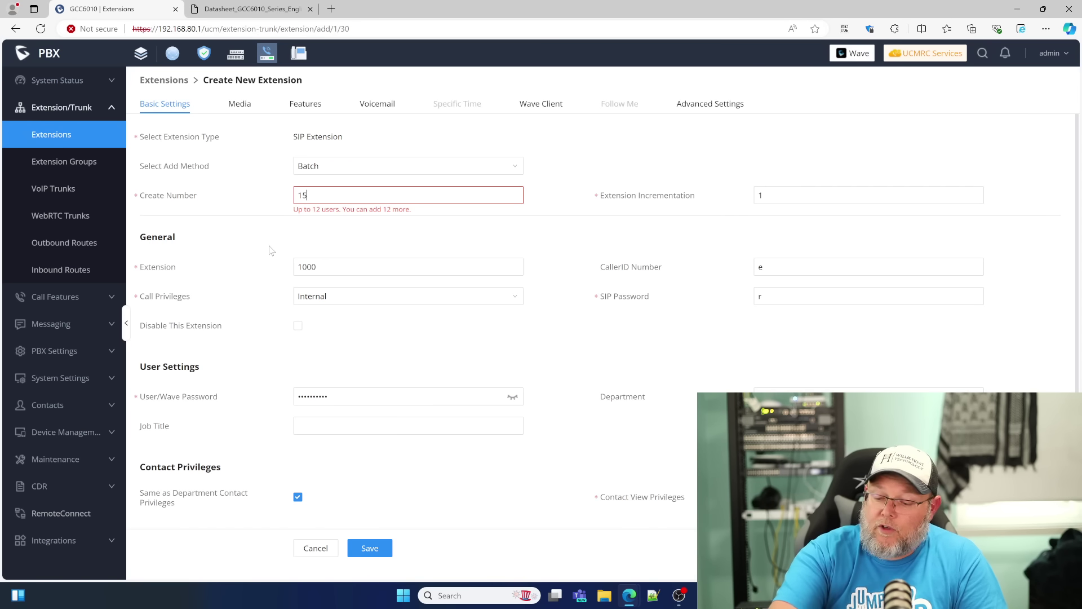
pyautogui.click(319, 548)
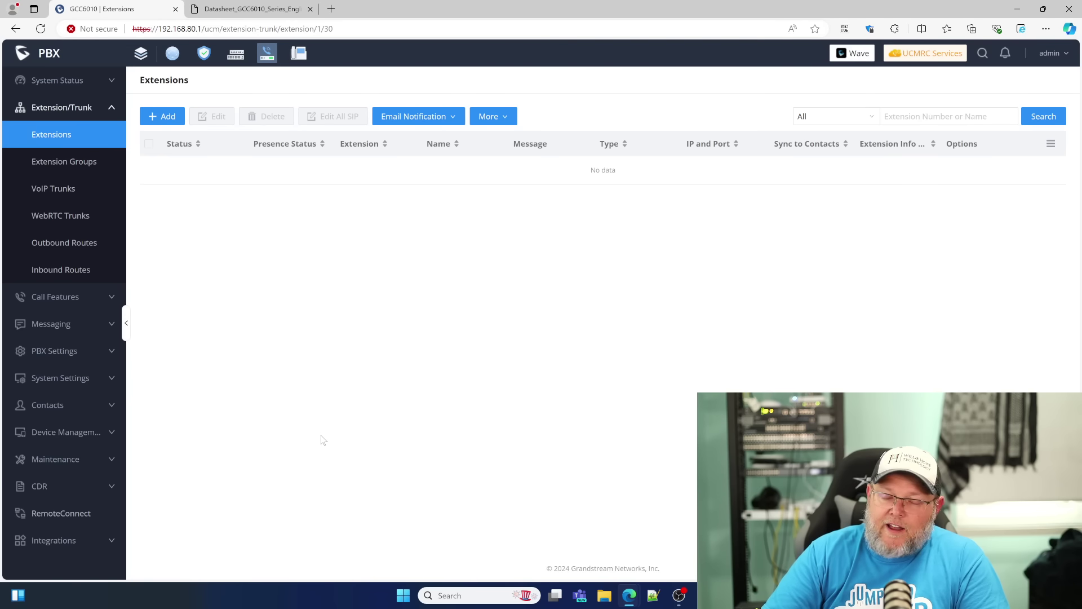
# Step: Fold away the Extension/Trunk group and expand the Call Features group
pyautogui.click(79, 107)
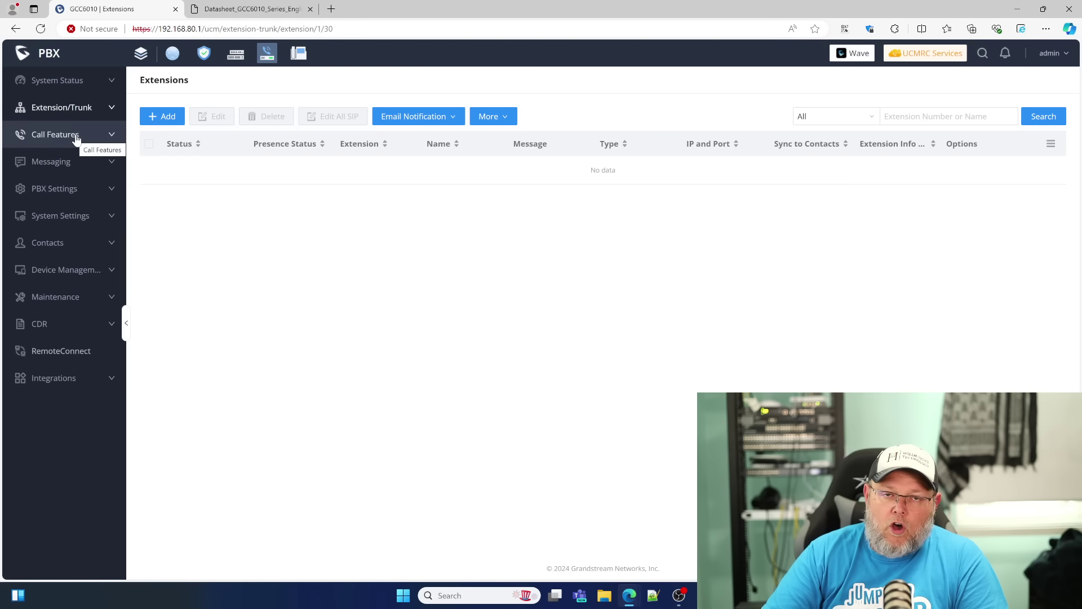
pyautogui.click(73, 138)
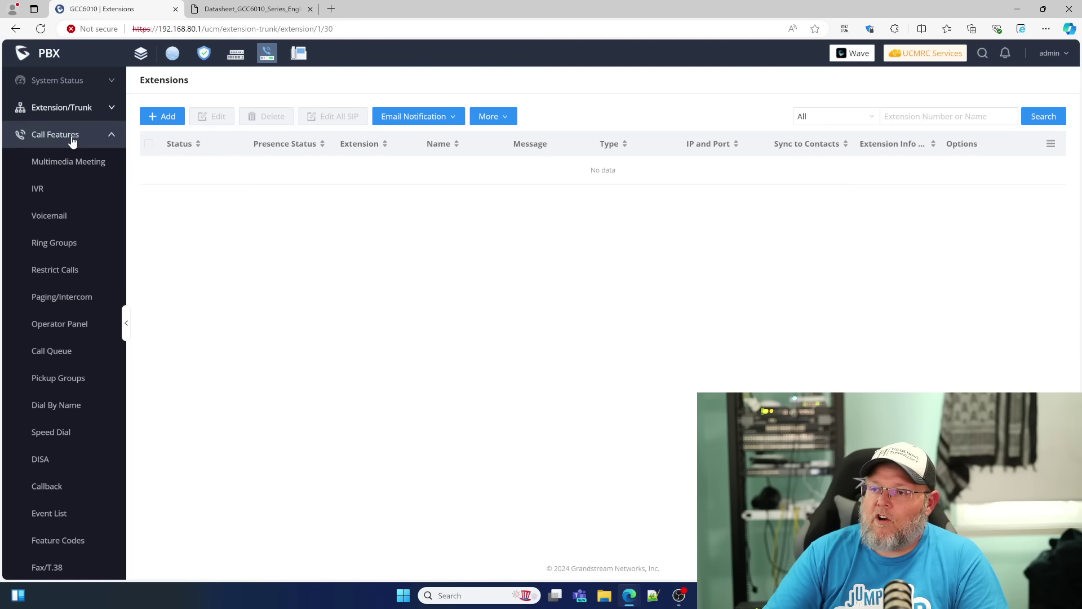
pyautogui.click(73, 138)
pyautogui.click(72, 138)
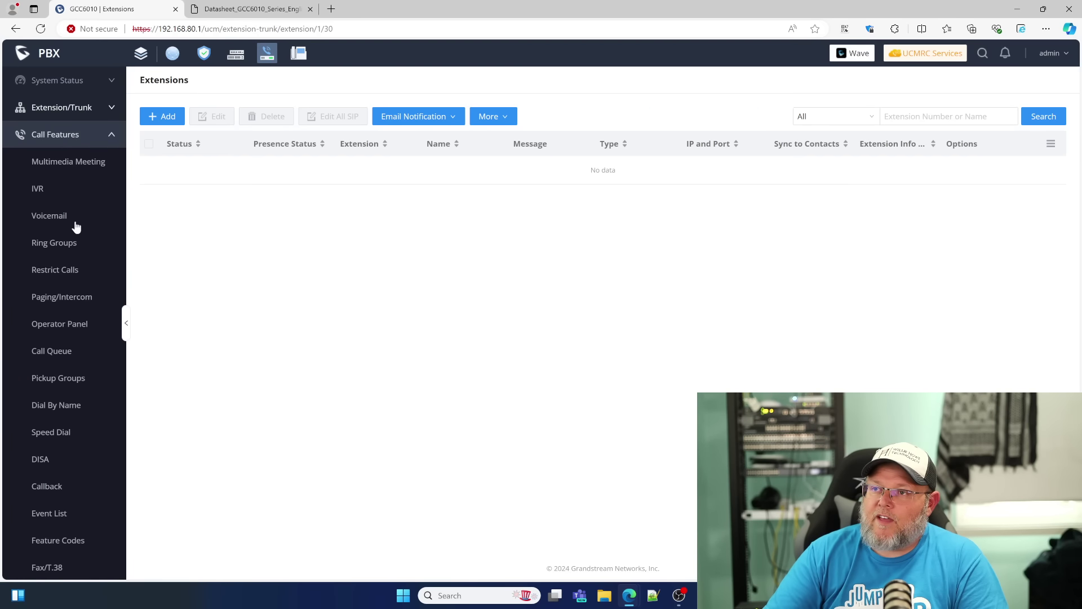
pyautogui.scroll(-8, 73, 242)
# Step: Expand Messaging, PBX Settings, System Settings, Contacts and Device Management, ending with Maintenance open
pyautogui.click(61, 349)
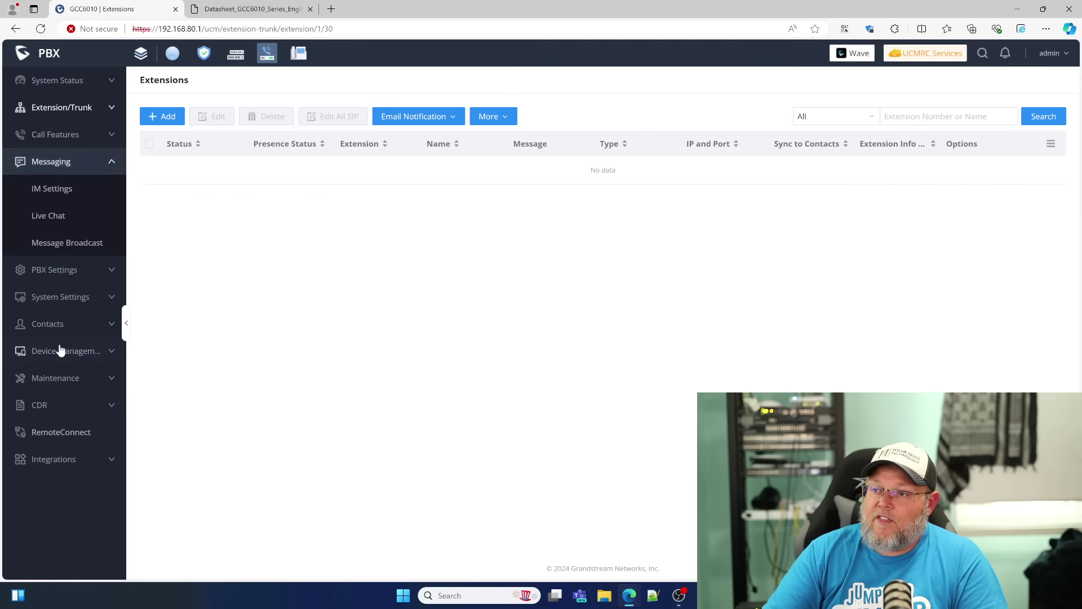
pyautogui.click(73, 279)
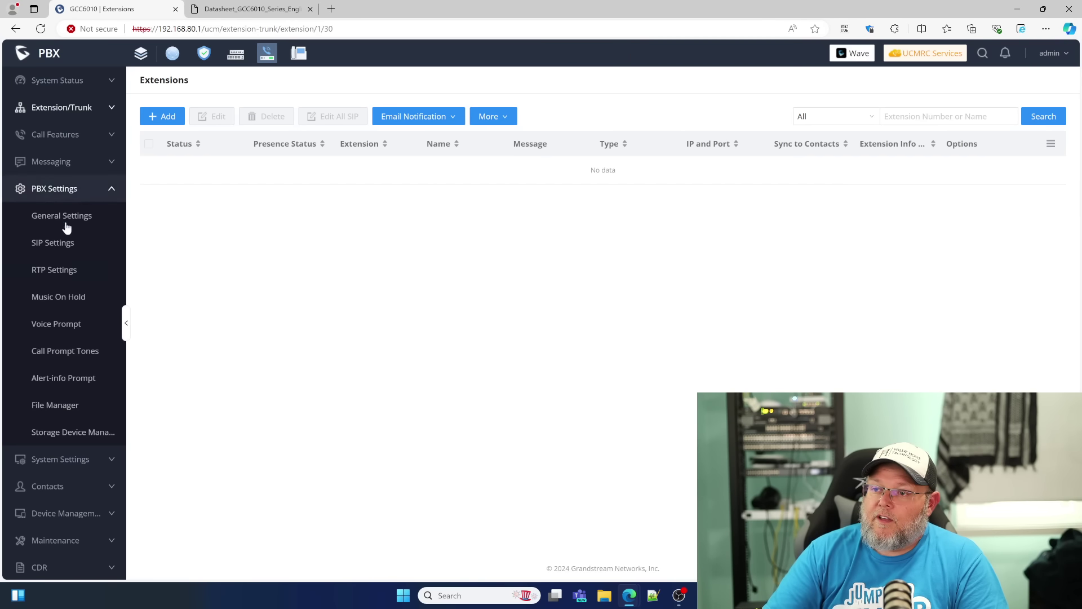
pyautogui.click(69, 461)
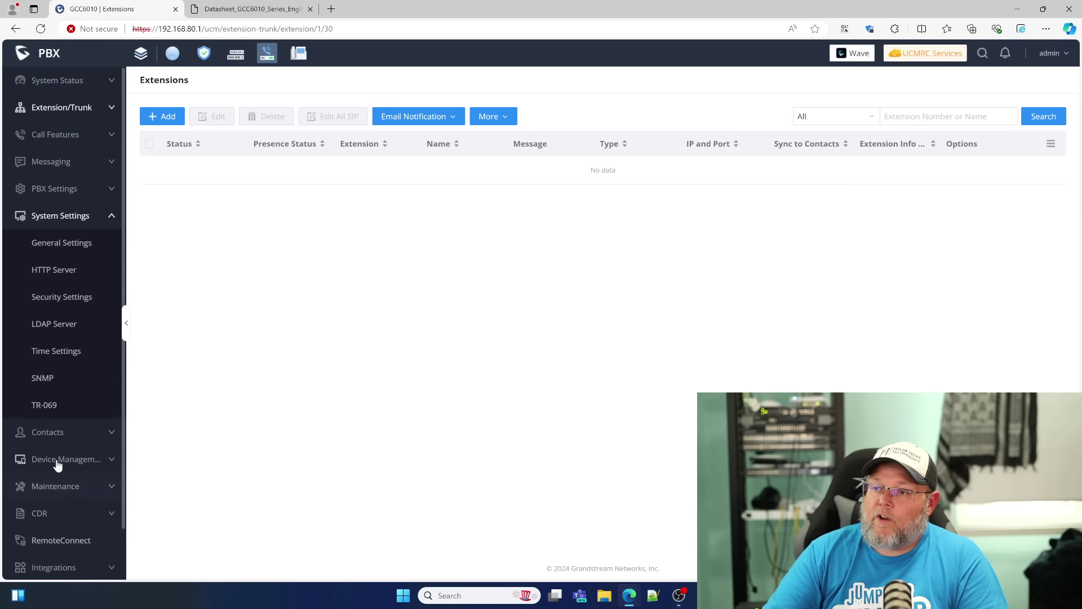
pyautogui.click(58, 433)
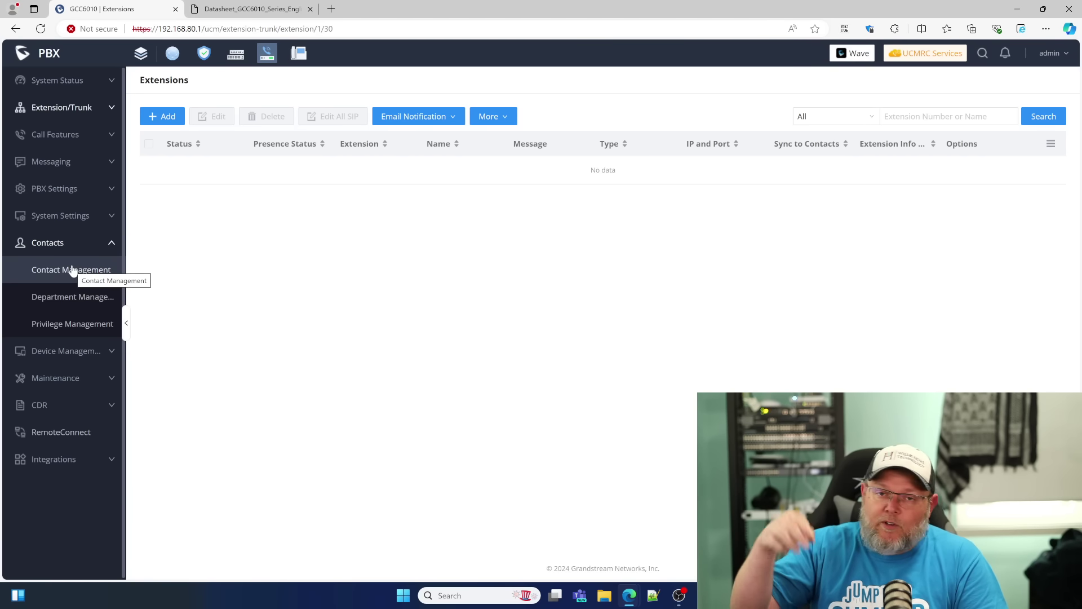
pyautogui.click(74, 349)
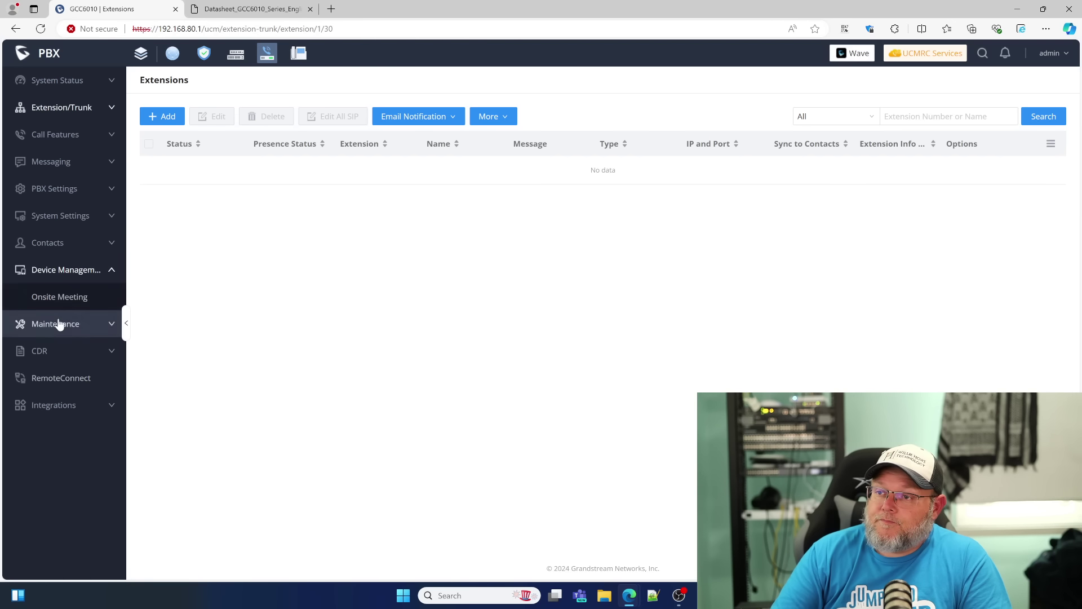
pyautogui.click(59, 324)
pyautogui.scroll(-1, 48, 459)
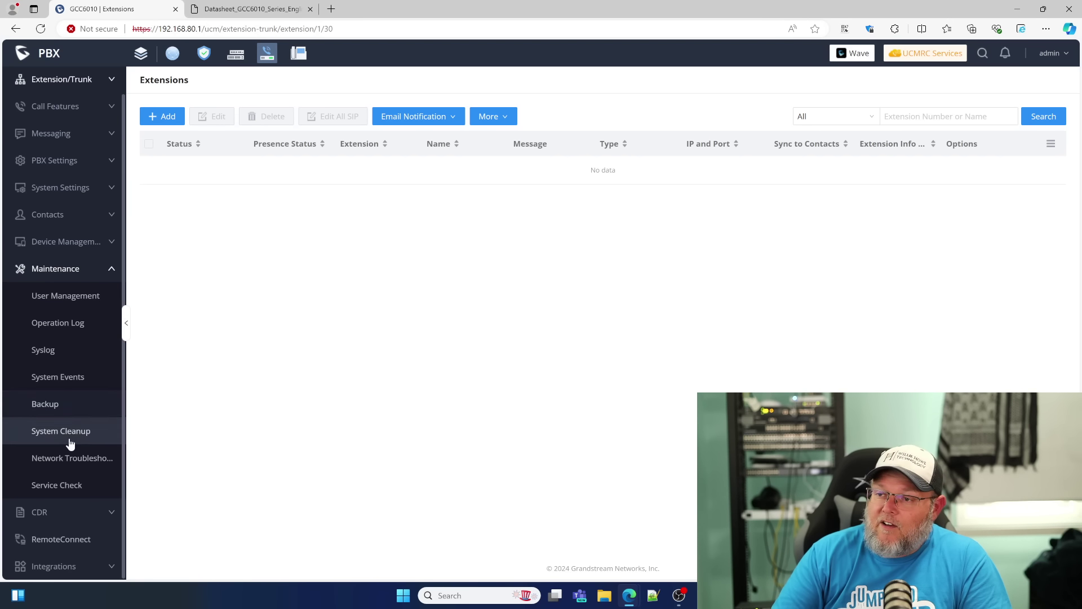
# Step: Open Maintenance > Backup, peek at System Cleanup, cancel a new backup form, and collapse Maintenance
pyautogui.click(72, 414)
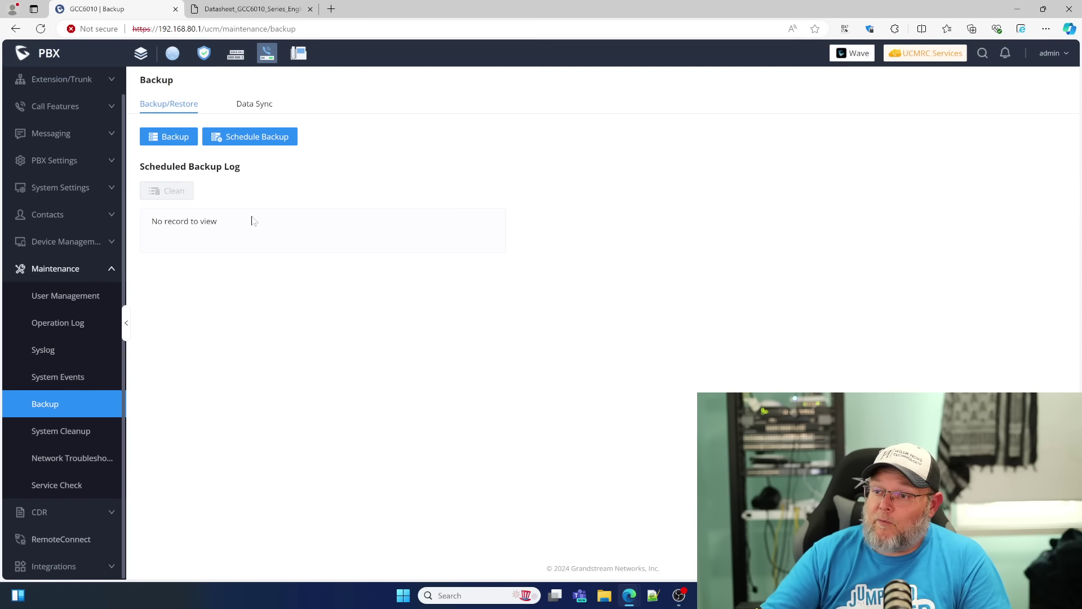
pyautogui.click(65, 438)
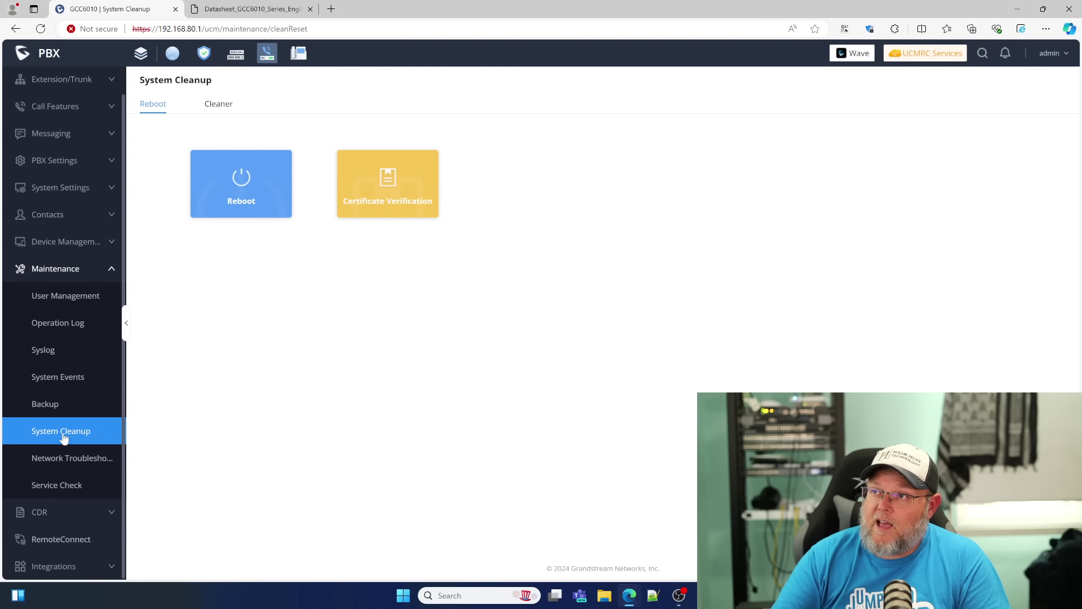
pyautogui.click(68, 403)
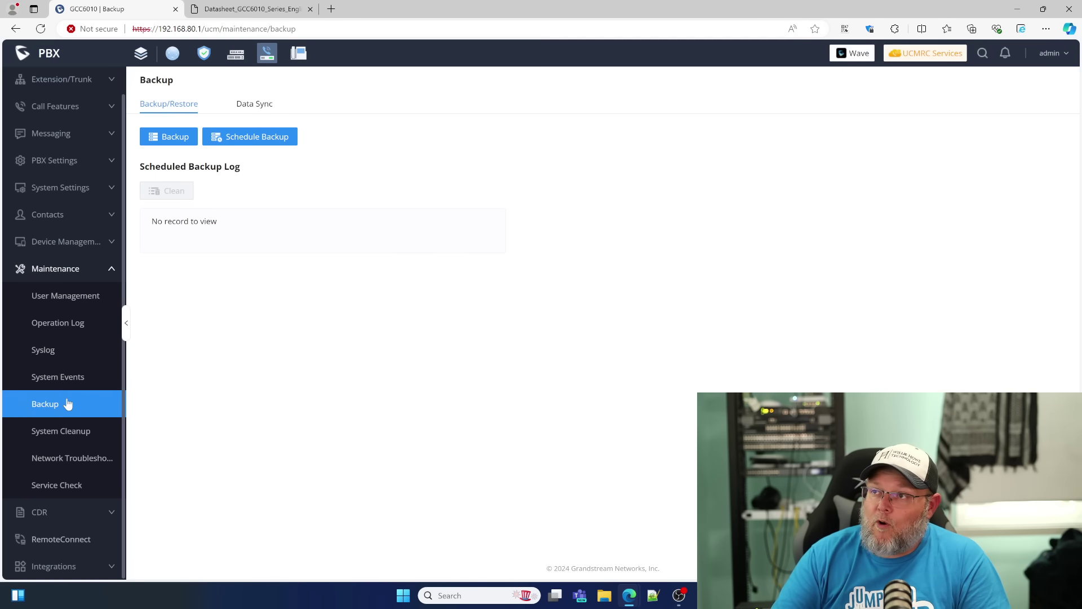
pyautogui.click(181, 138)
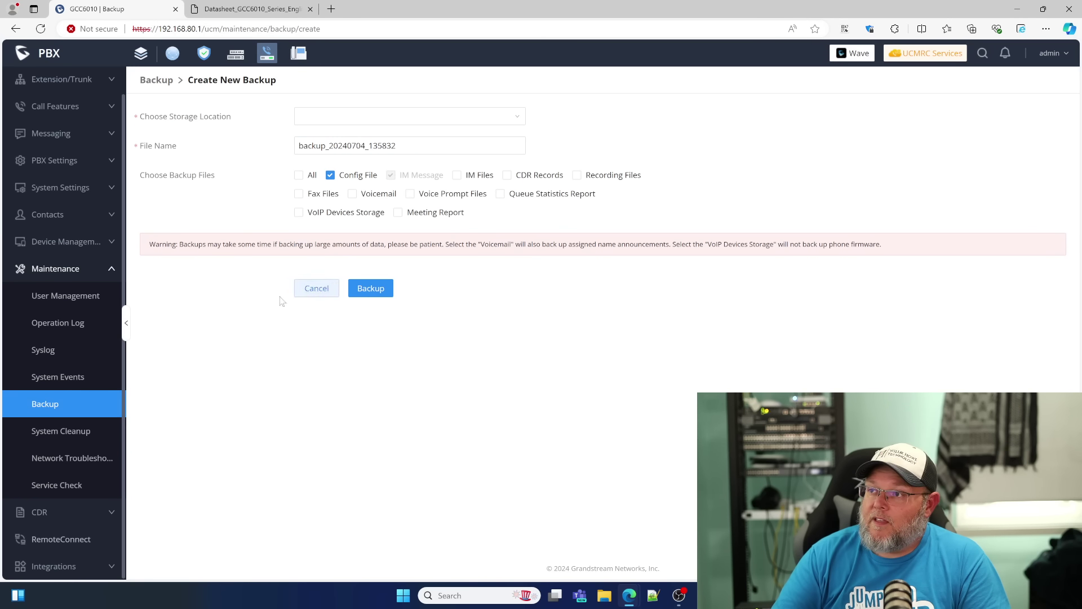
pyautogui.click(309, 289)
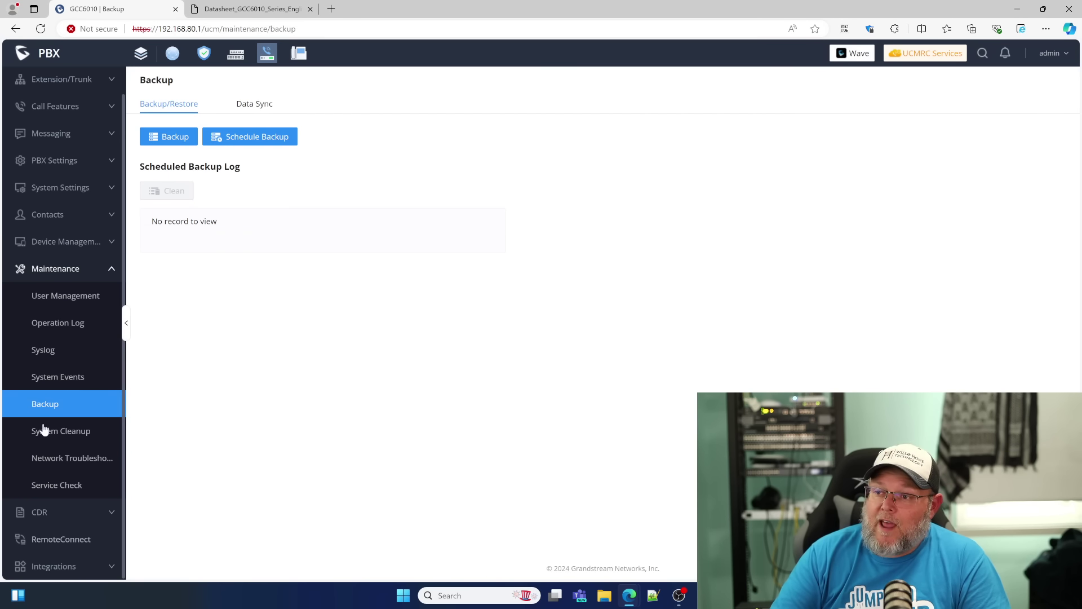
pyautogui.scroll(1, 58, 516)
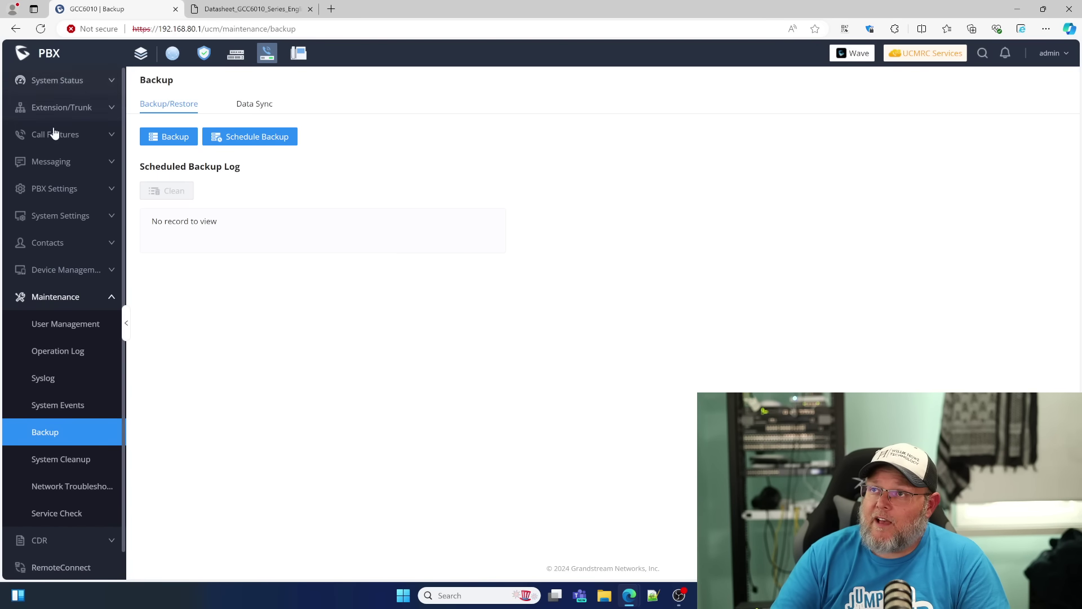
pyautogui.click(72, 299)
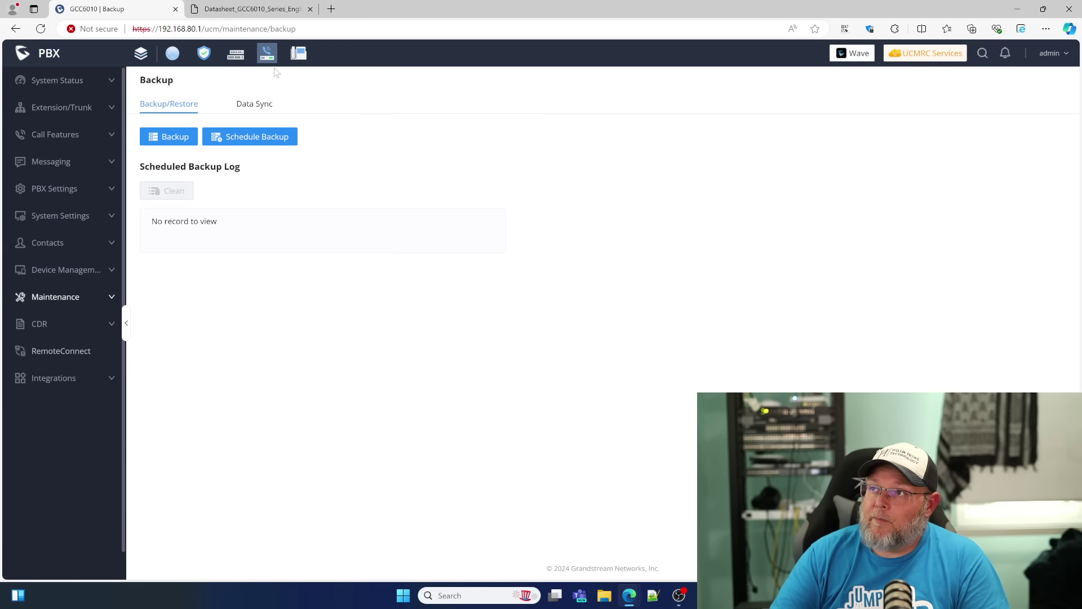
# Step: In UC Endpoints, visit Fast Provision, the IPC Devices list and the VoIP Devices list
pyautogui.click(297, 54)
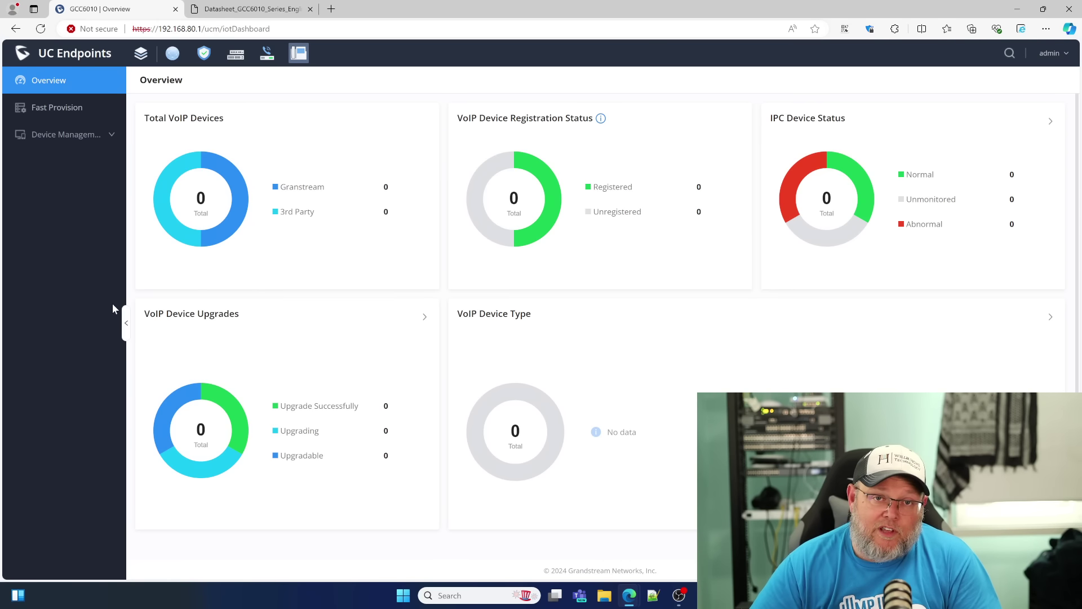
pyautogui.click(58, 112)
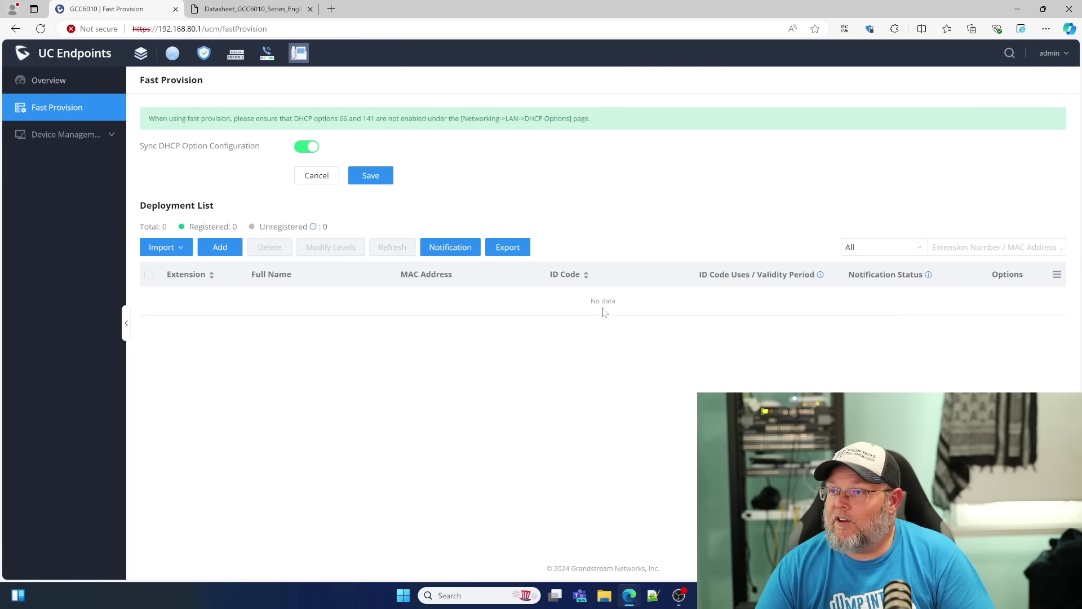
pyautogui.click(67, 134)
pyautogui.click(81, 164)
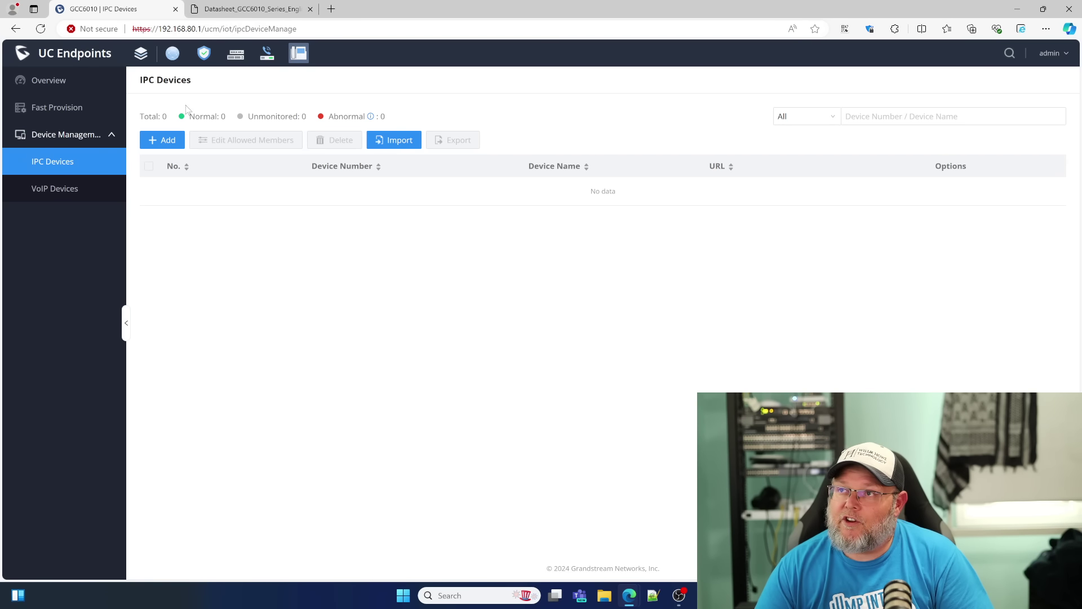
pyautogui.click(55, 189)
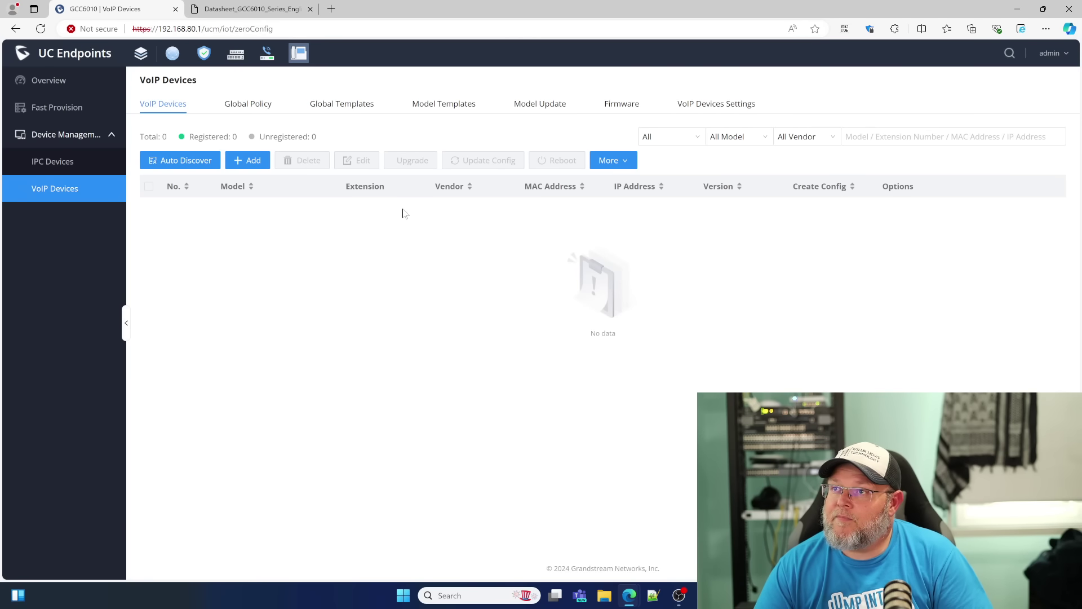
# Step: Review VoIP Devices' Global Policy, Templates, Model Update, Firmware and Settings tabs, then return to the device overview
pyautogui.click(248, 105)
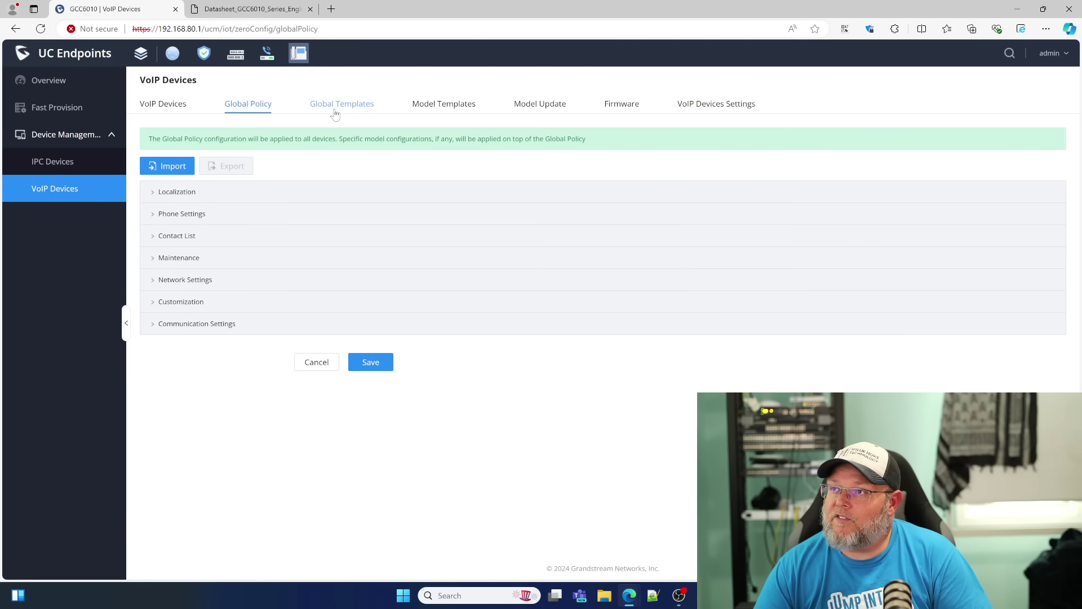
pyautogui.click(334, 114)
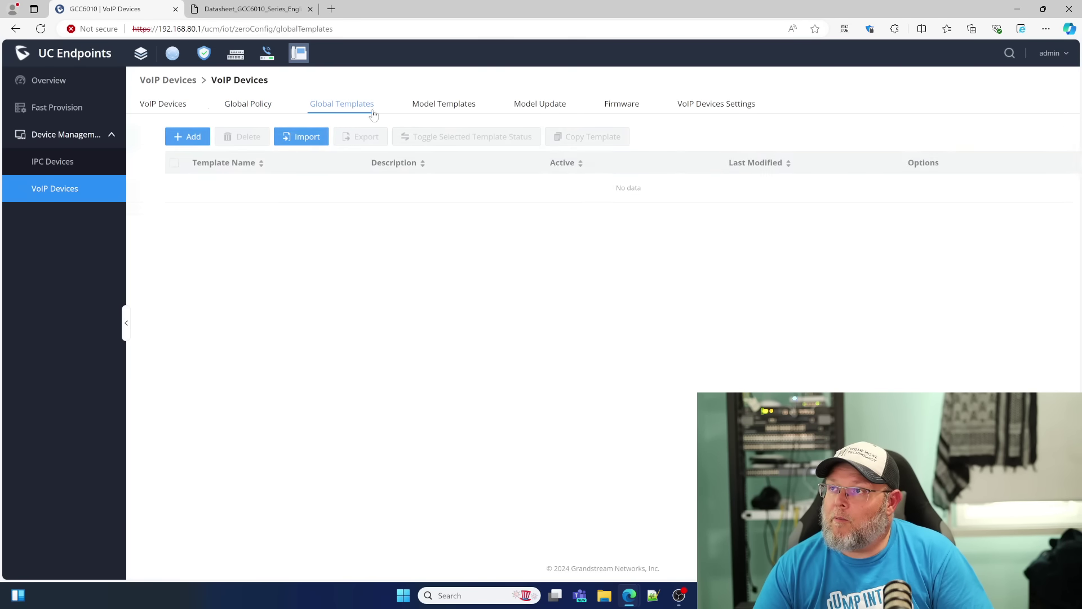
pyautogui.click(459, 108)
pyautogui.click(528, 112)
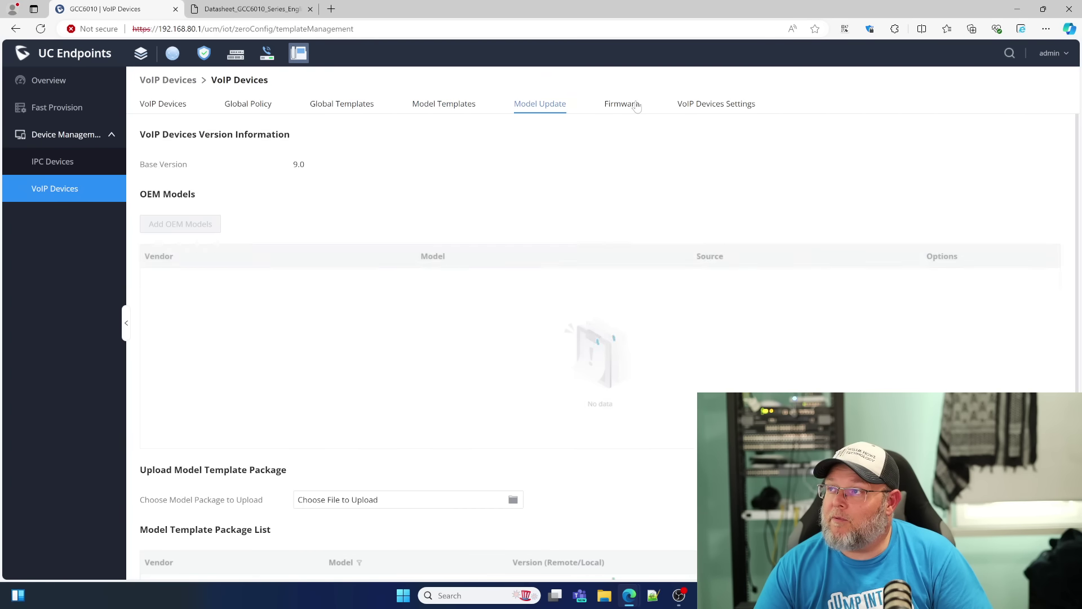
pyautogui.click(625, 107)
pyautogui.click(699, 107)
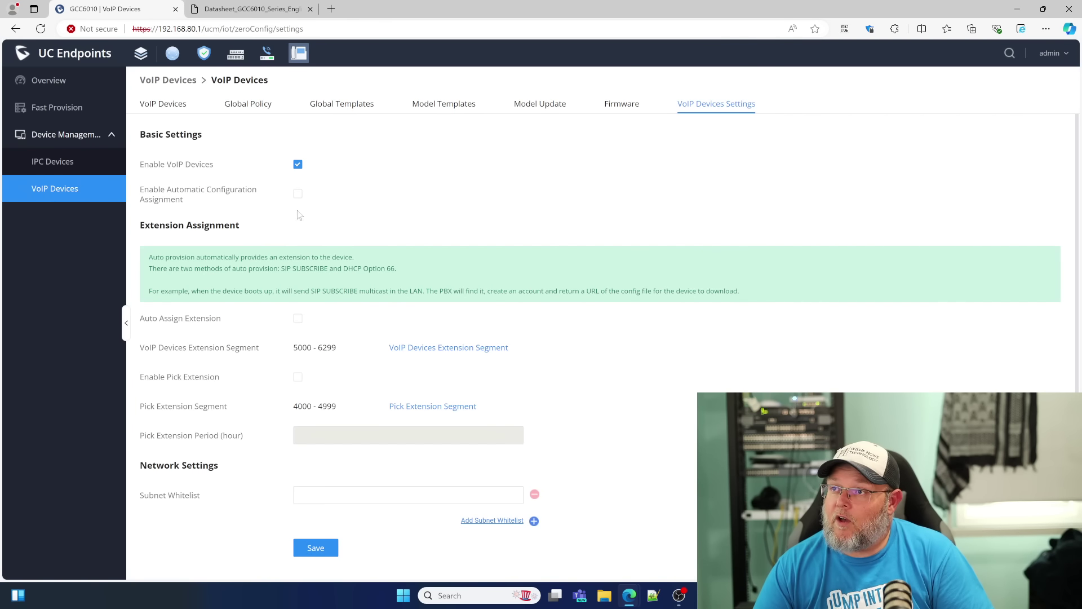
pyautogui.scroll(-1, 362, 383)
pyautogui.scroll(1, 364, 380)
pyautogui.click(178, 110)
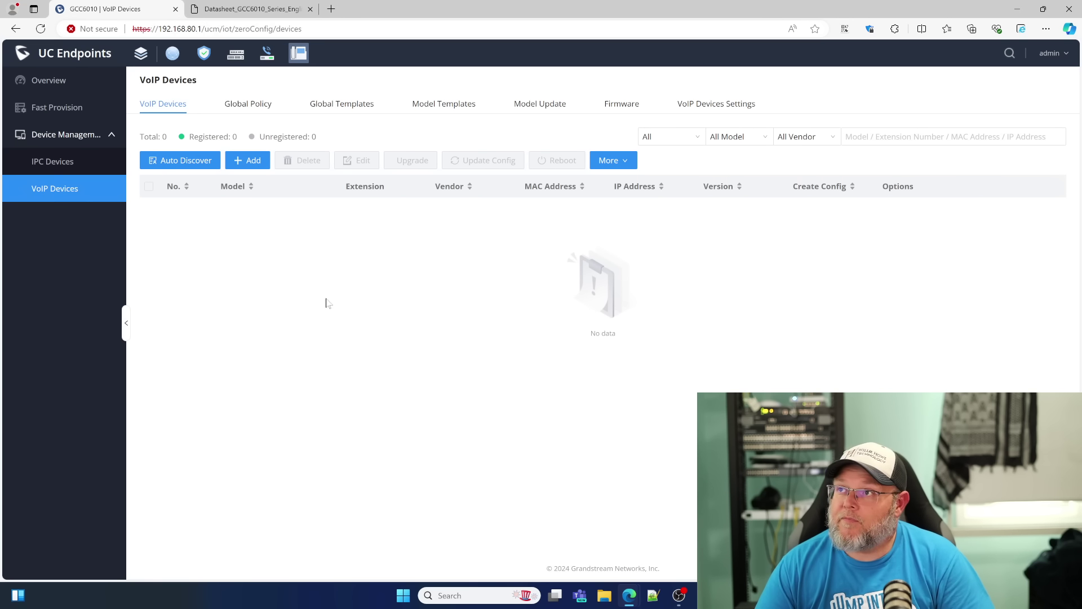
pyautogui.click(141, 53)
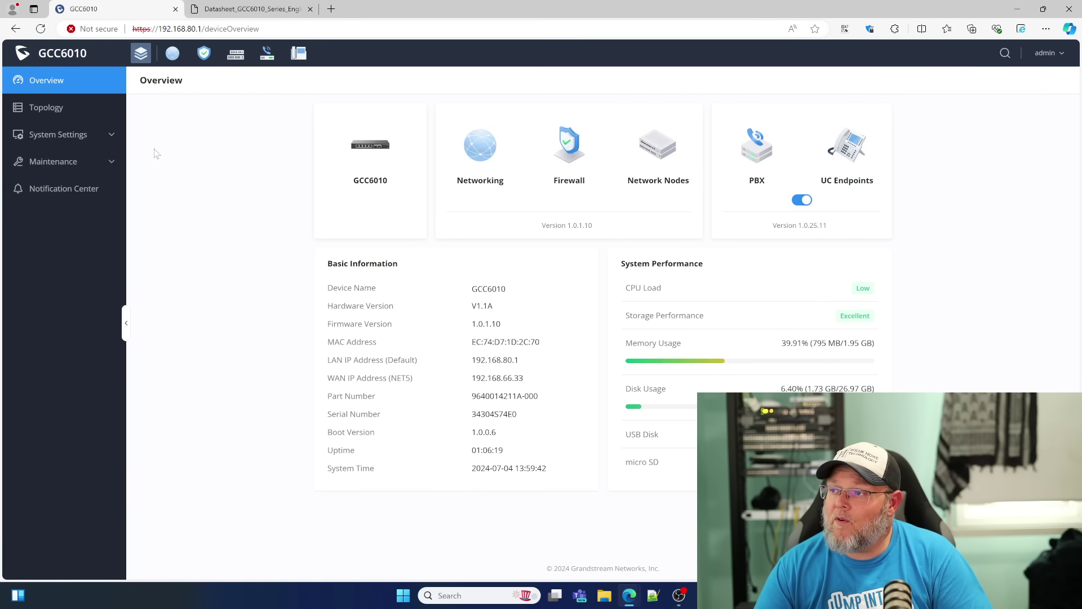